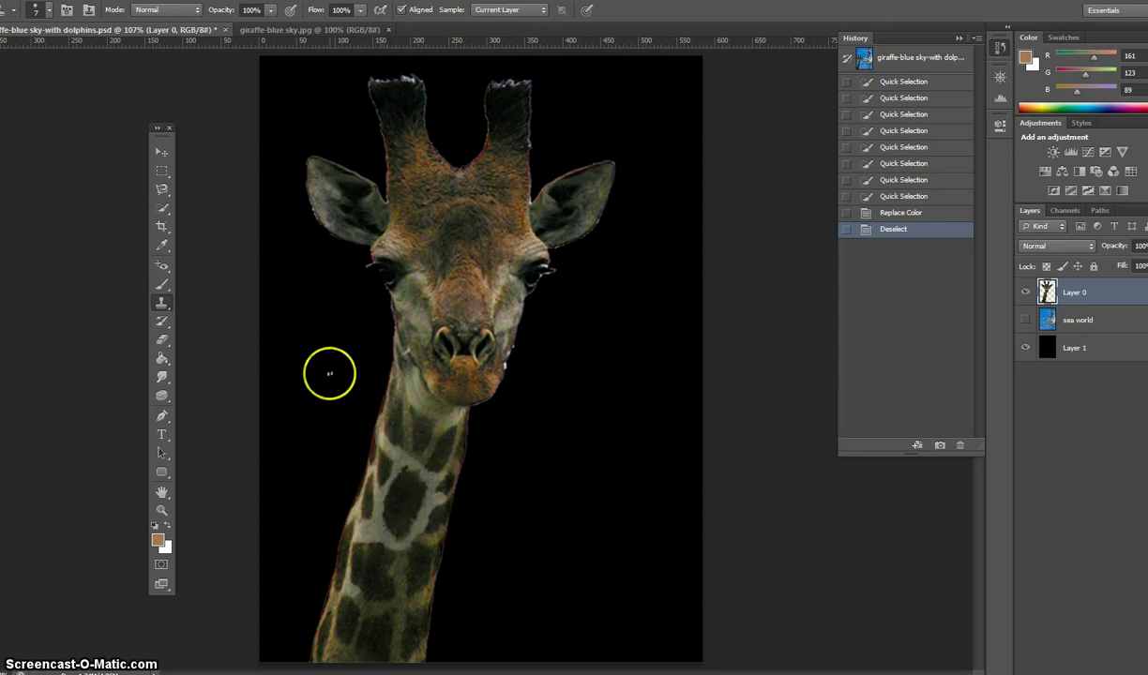
Free-transform the giraffe cutout: shrink it, tilt it about 12.7° and move it lower left.
{"action": "left_click", "coordinate": [162, 153]}
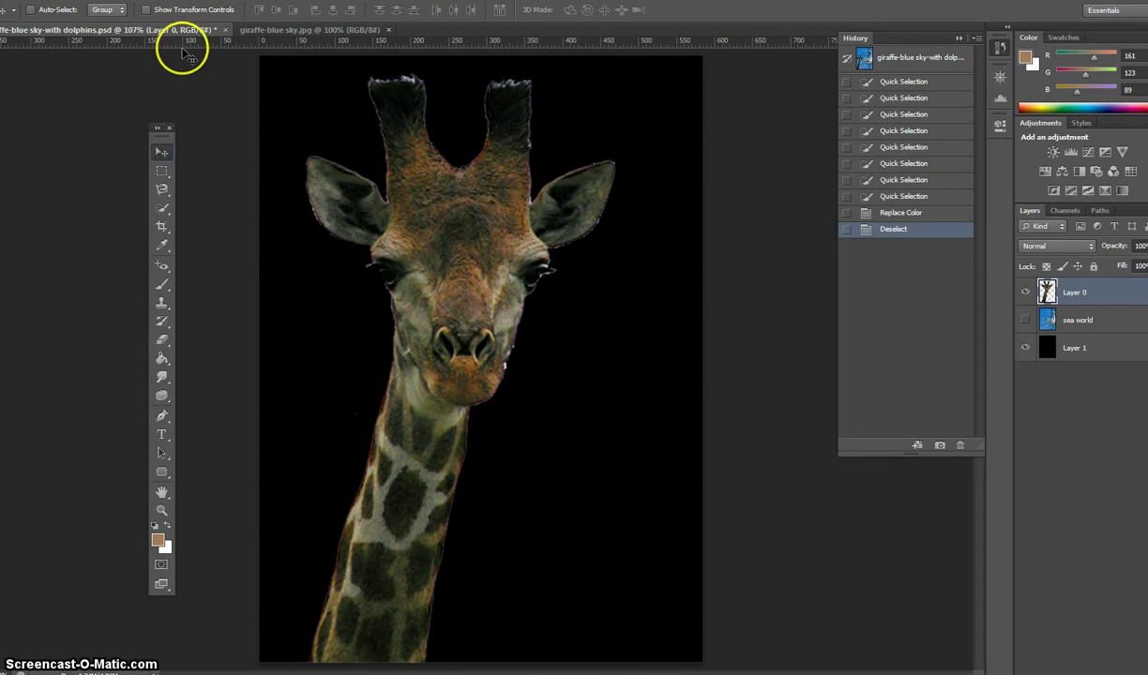
{"action": "left_click", "coordinate": [162, 9]}
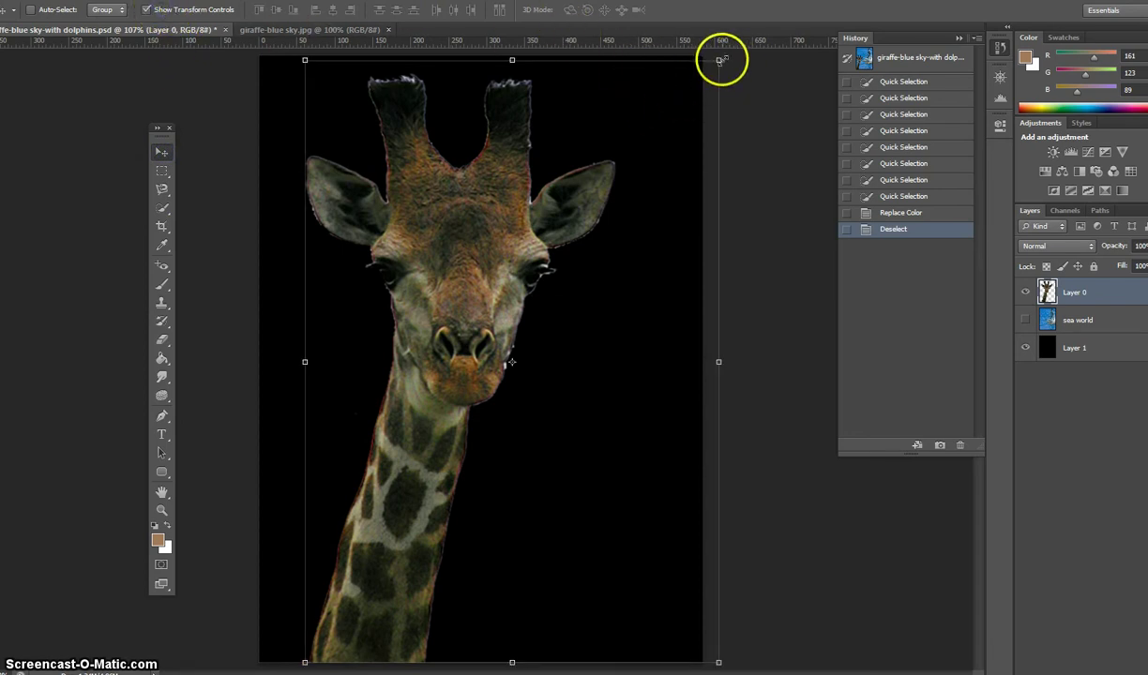
{"action": "left_click_drag", "start_coordinate": [719, 60], "coordinate": [507, 277]}
{"action": "left_click_drag", "start_coordinate": [368, 560], "coordinate": [312, 595]}
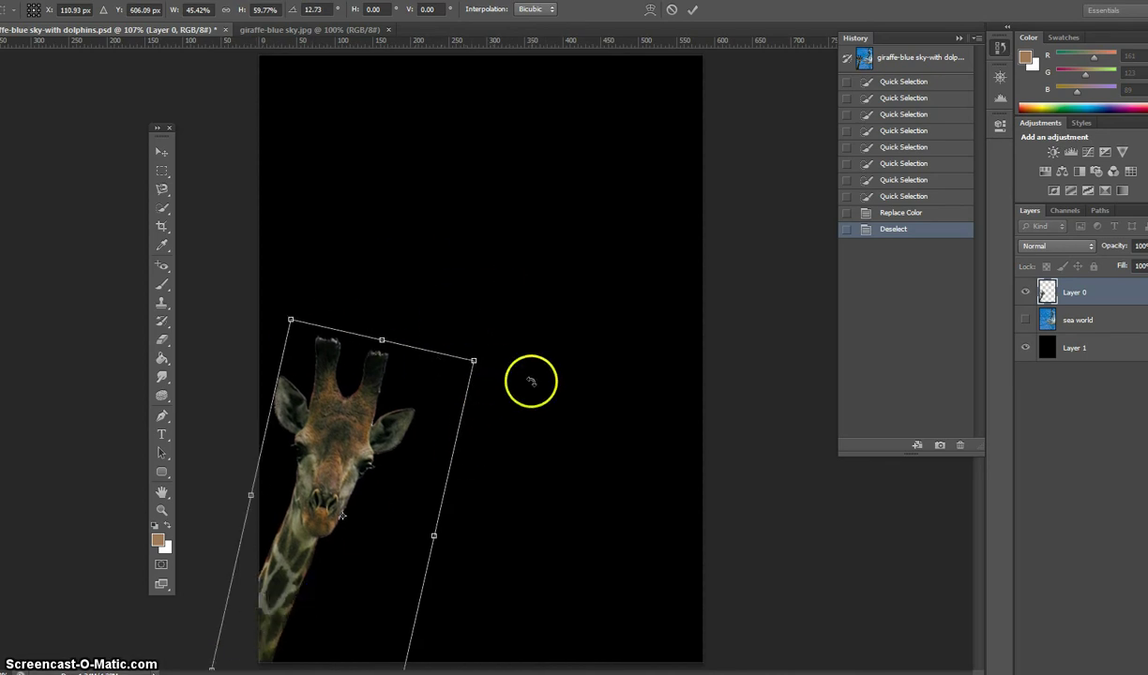
{"action": "left_click_drag", "start_coordinate": [295, 546], "coordinate": [297, 560]}
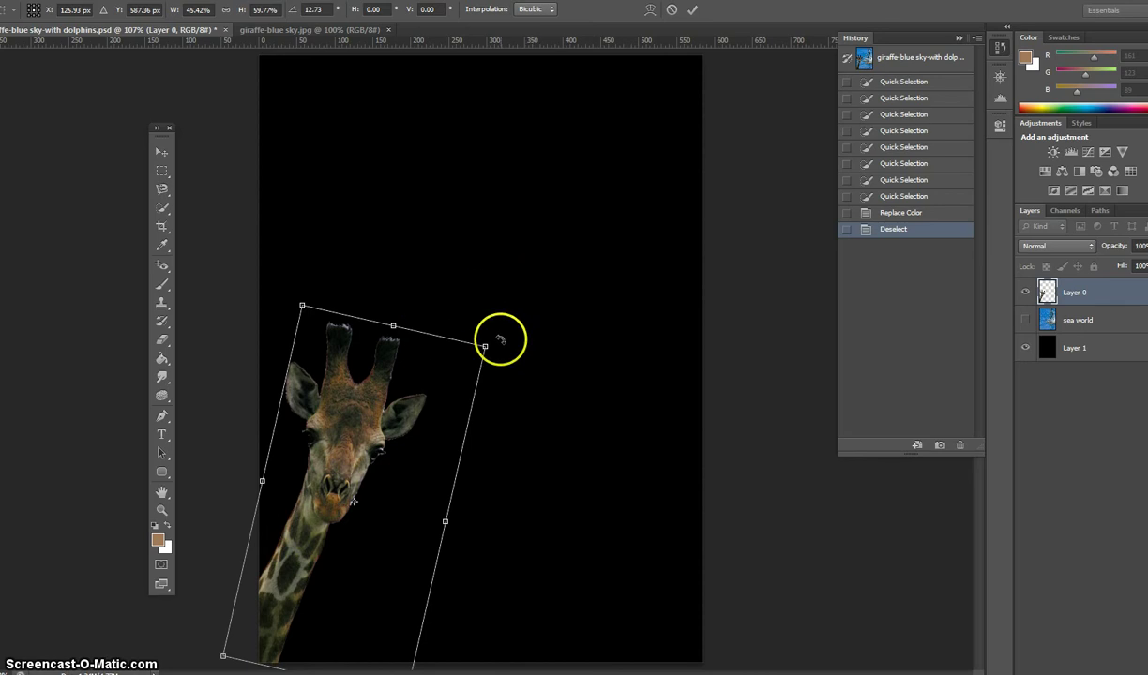
{"action": "key", "text": "Return"}
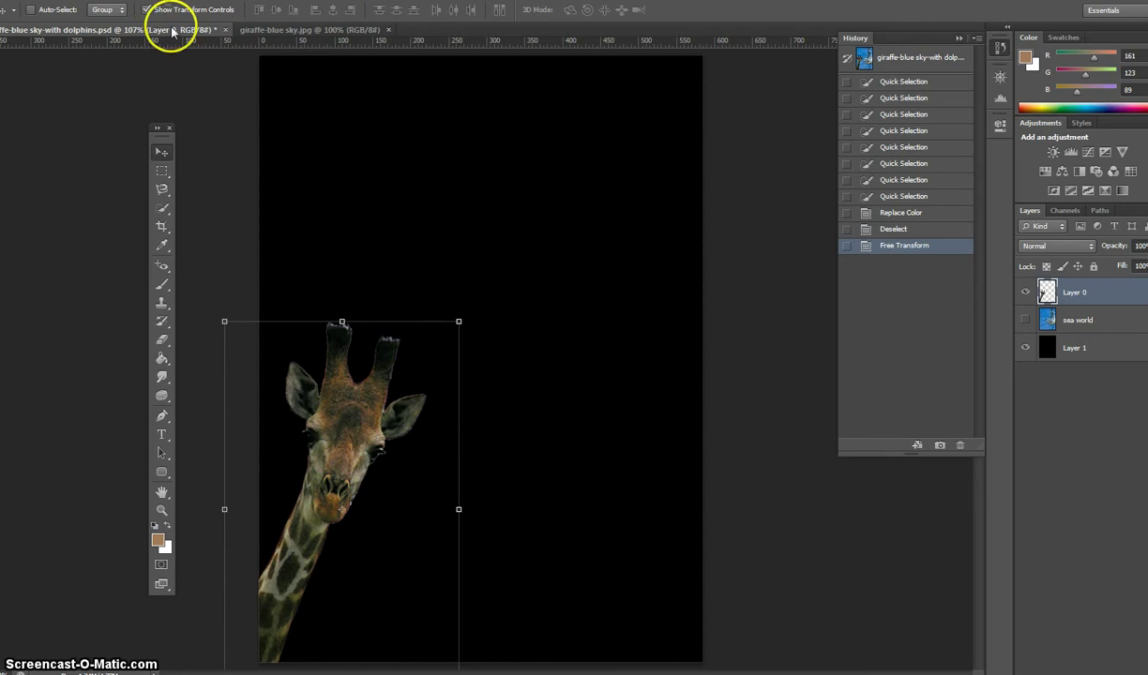
Scale the giraffe to 75% at X 90 px, Y 180 px, then drag it to the bottom-left edge.
{"action": "left_click", "coordinate": [458, 321]}
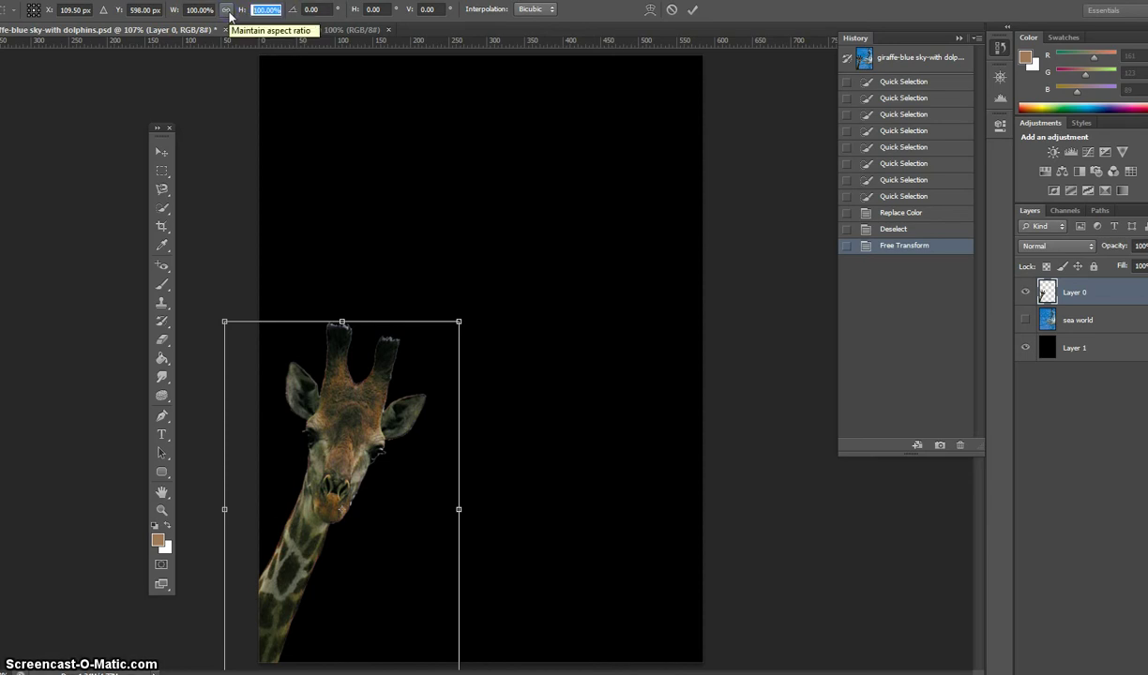
{"action": "type", "text": "75"}
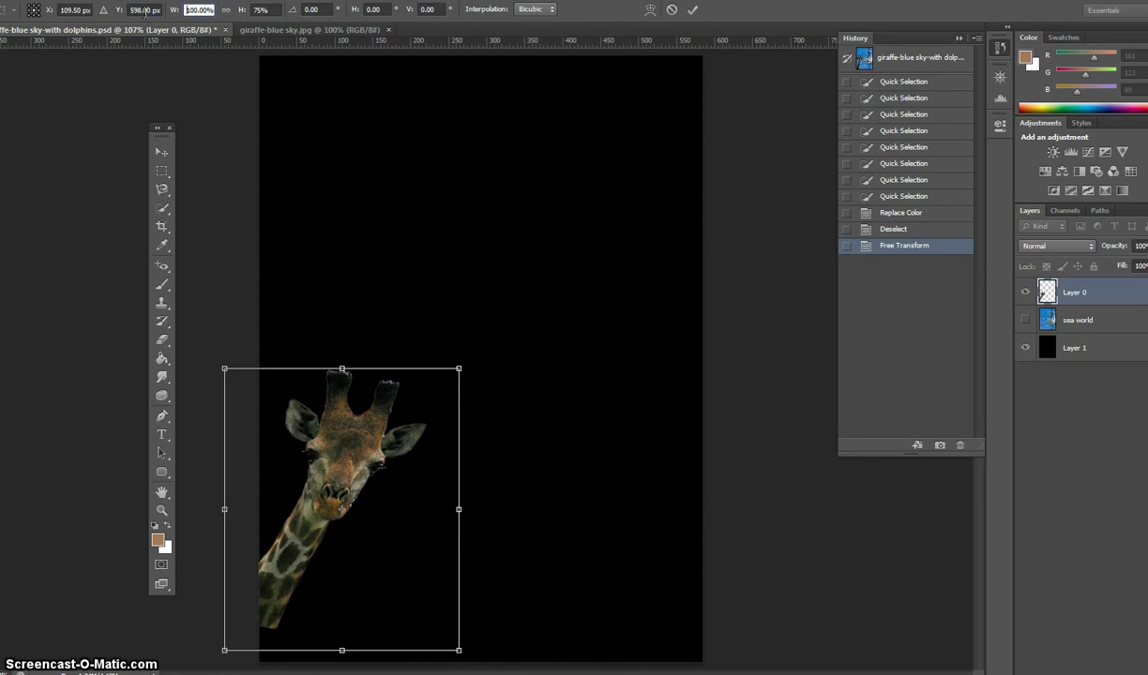
{"action": "type", "text": "75"}
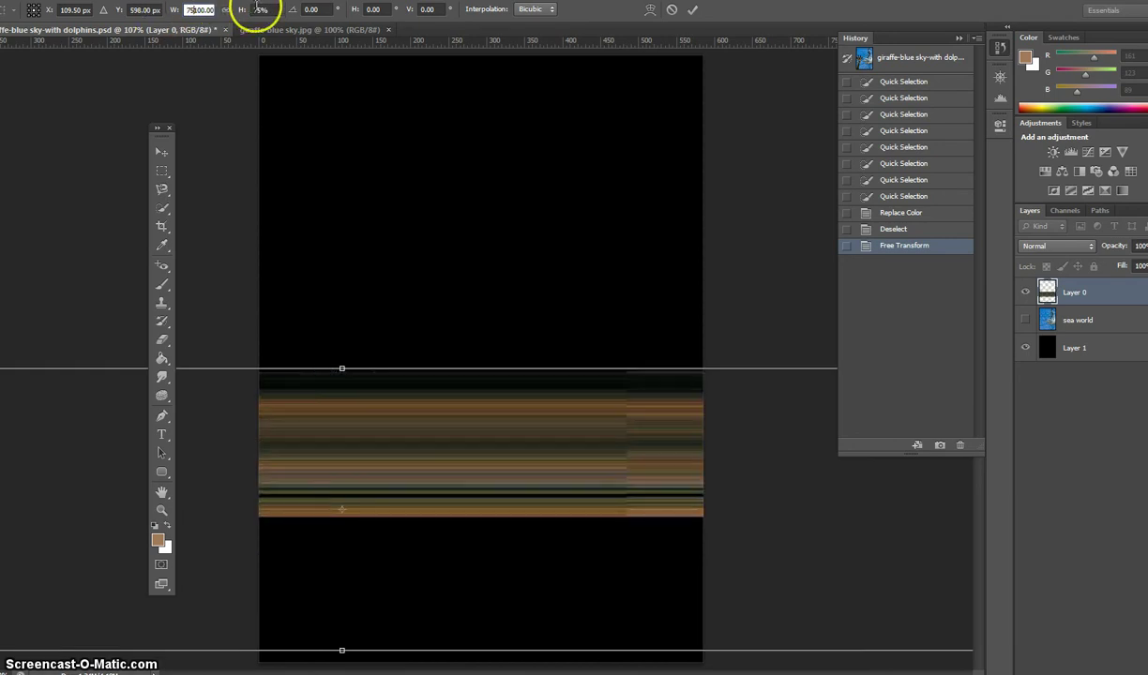
{"action": "key", "text": "Return"}
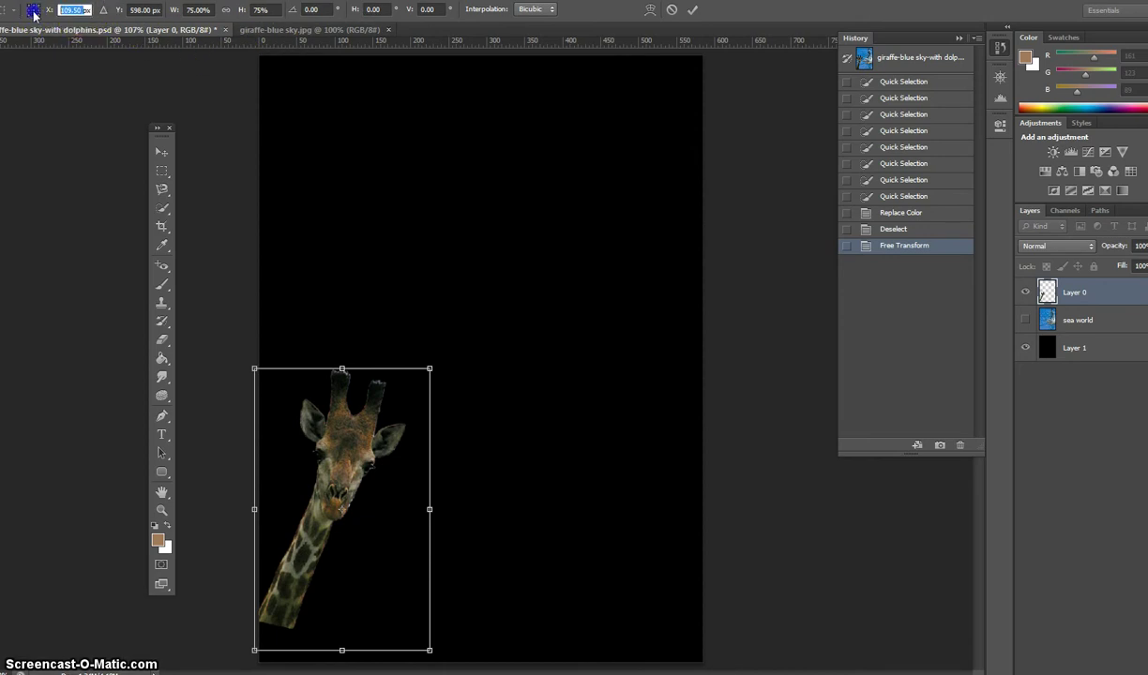
{"action": "type", "text": "90px"}
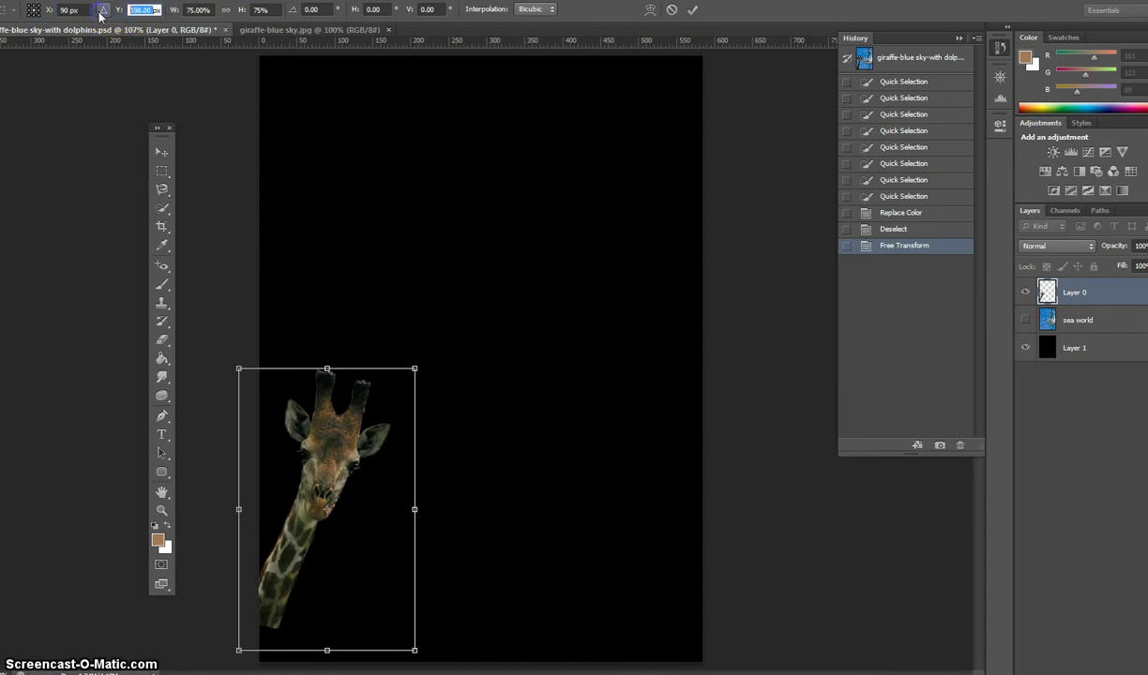
{"action": "type", "text": "180px"}
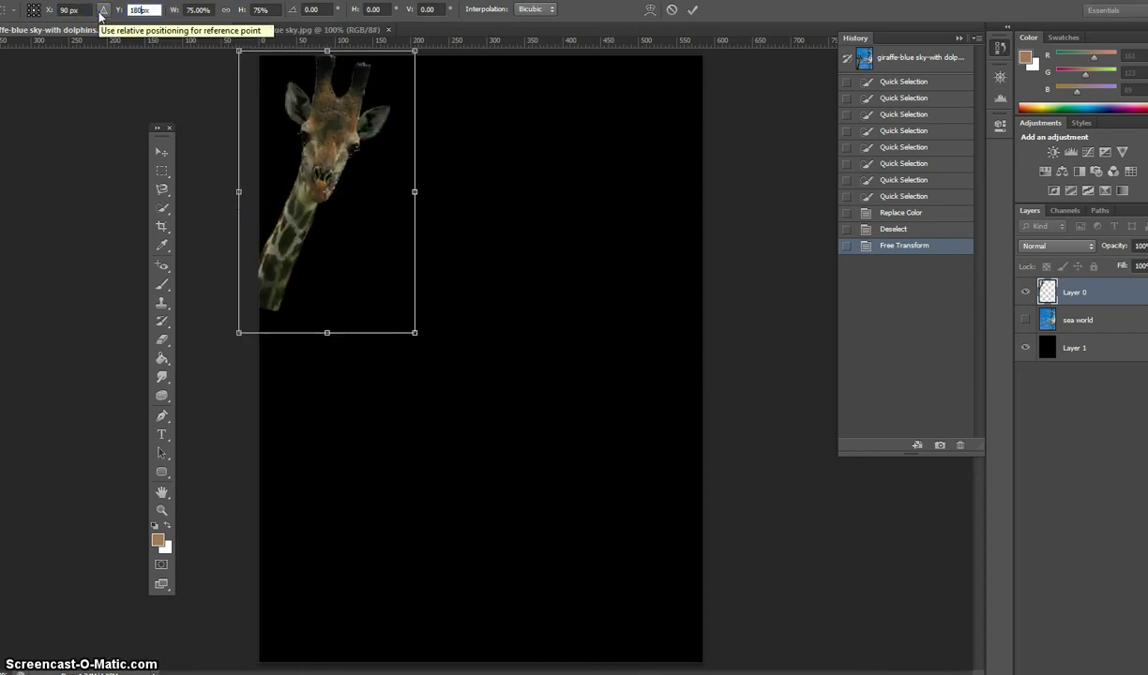
{"action": "left_click", "coordinate": [305, 188]}
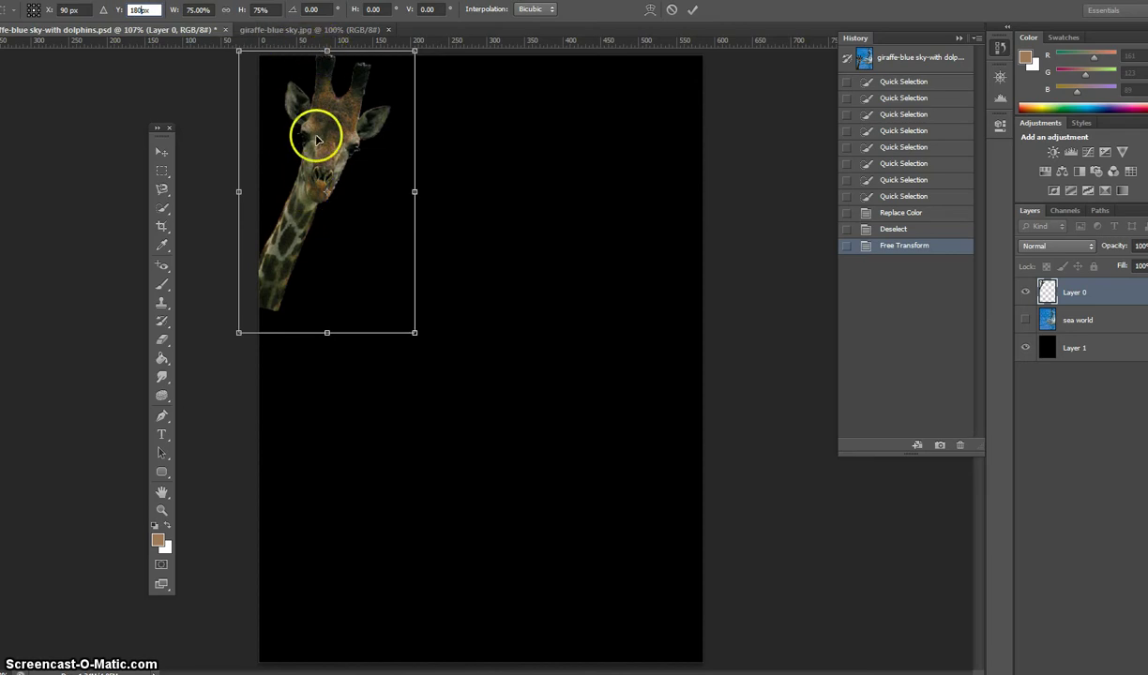
{"action": "left_click_drag", "start_coordinate": [298, 210], "coordinate": [277, 574]}
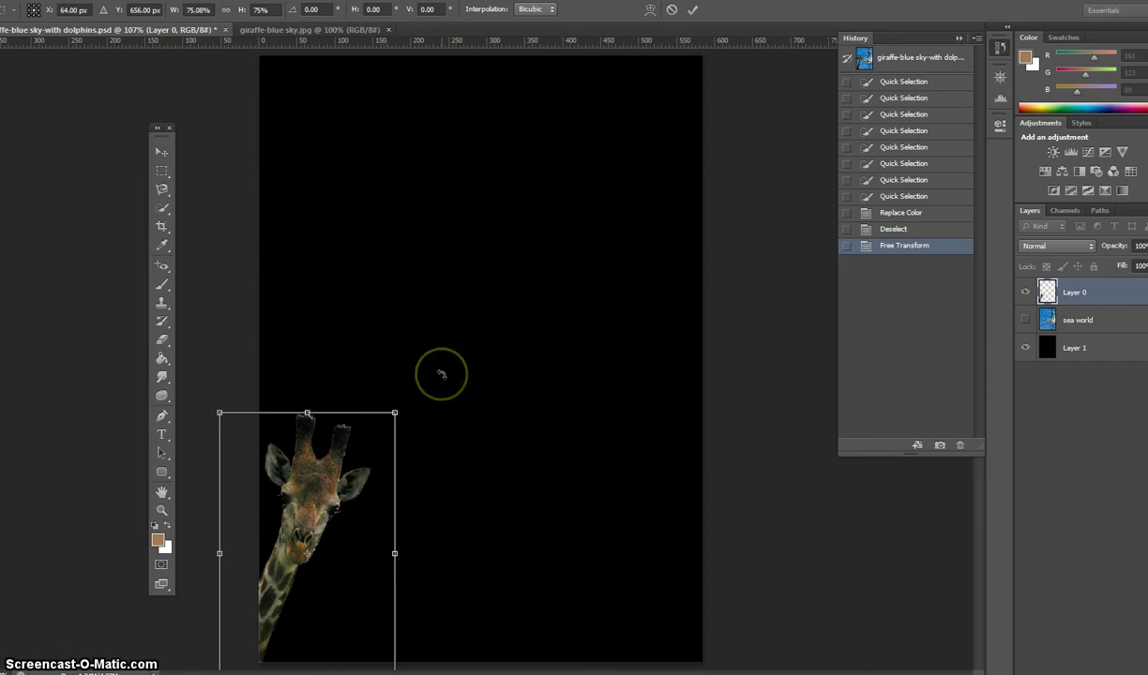
{"action": "key", "text": "Return"}
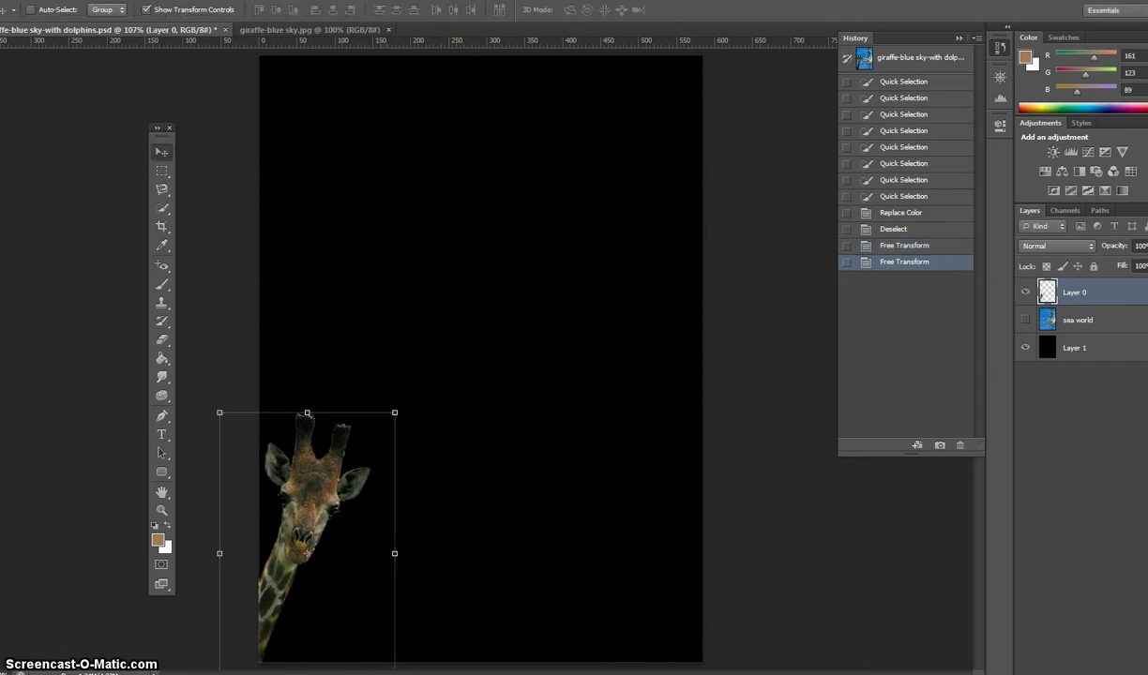
Hide the transform controls, History panel and black Layer 1, and show the sea world photo.
{"action": "left_click", "coordinate": [145, 10]}
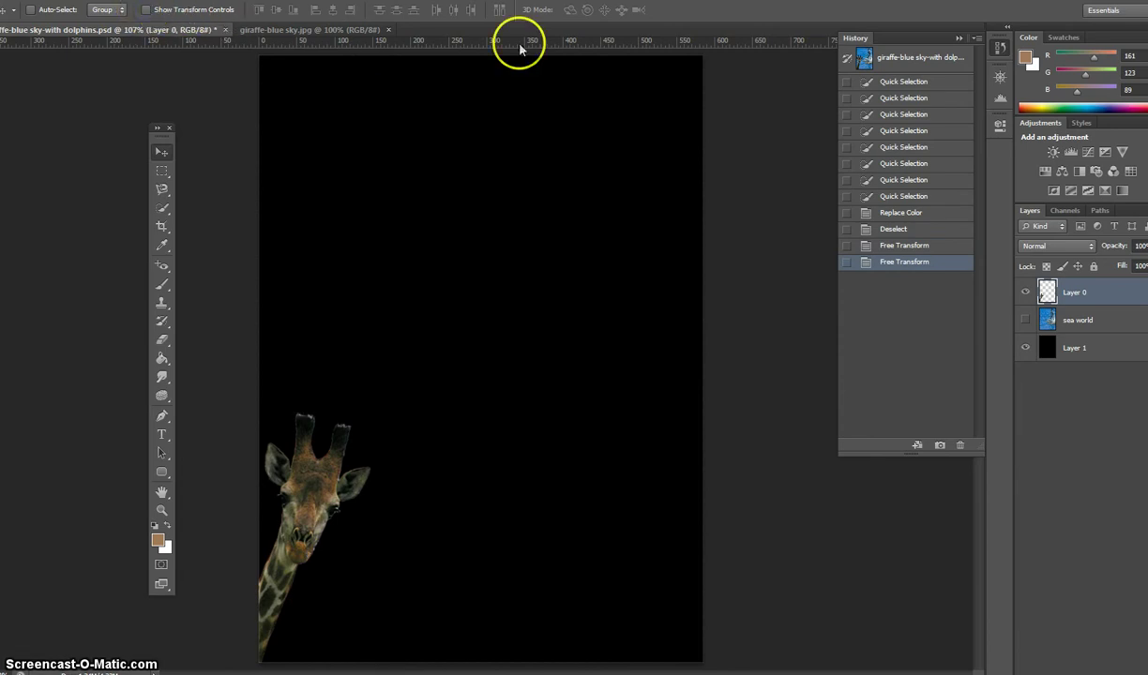
{"action": "left_click", "coordinate": [960, 42]}
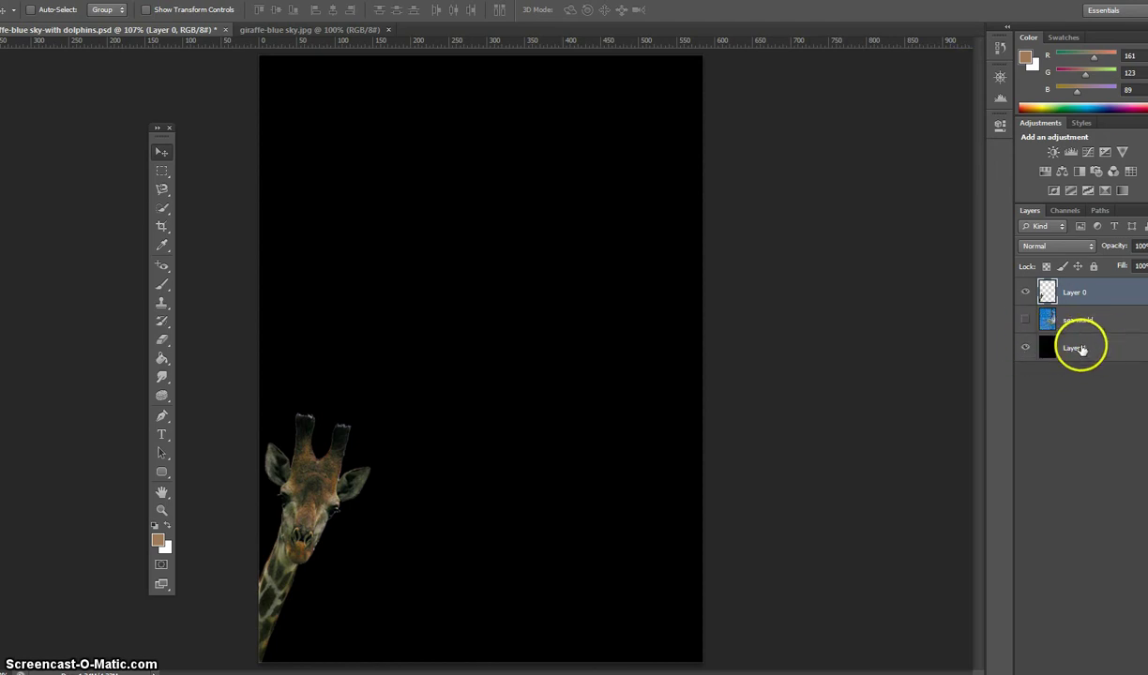
{"action": "left_click_drag", "start_coordinate": [1049, 330], "coordinate": [1032, 347]}
{"action": "left_click", "coordinate": [1026, 350]}
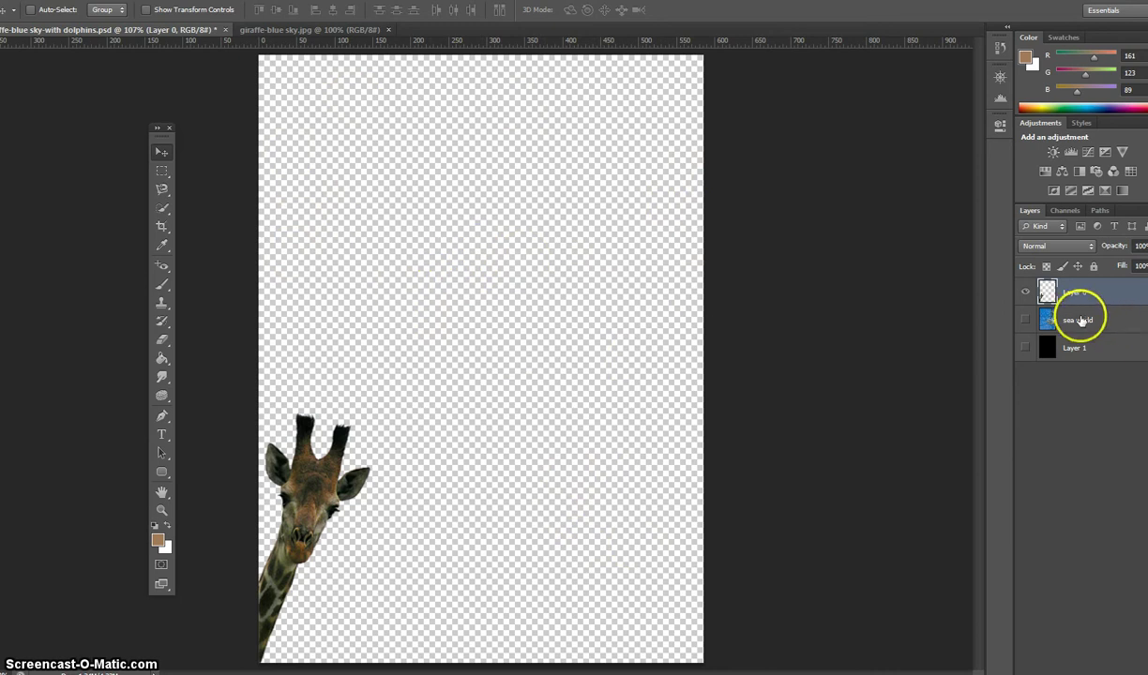
{"action": "left_click", "coordinate": [1026, 320]}
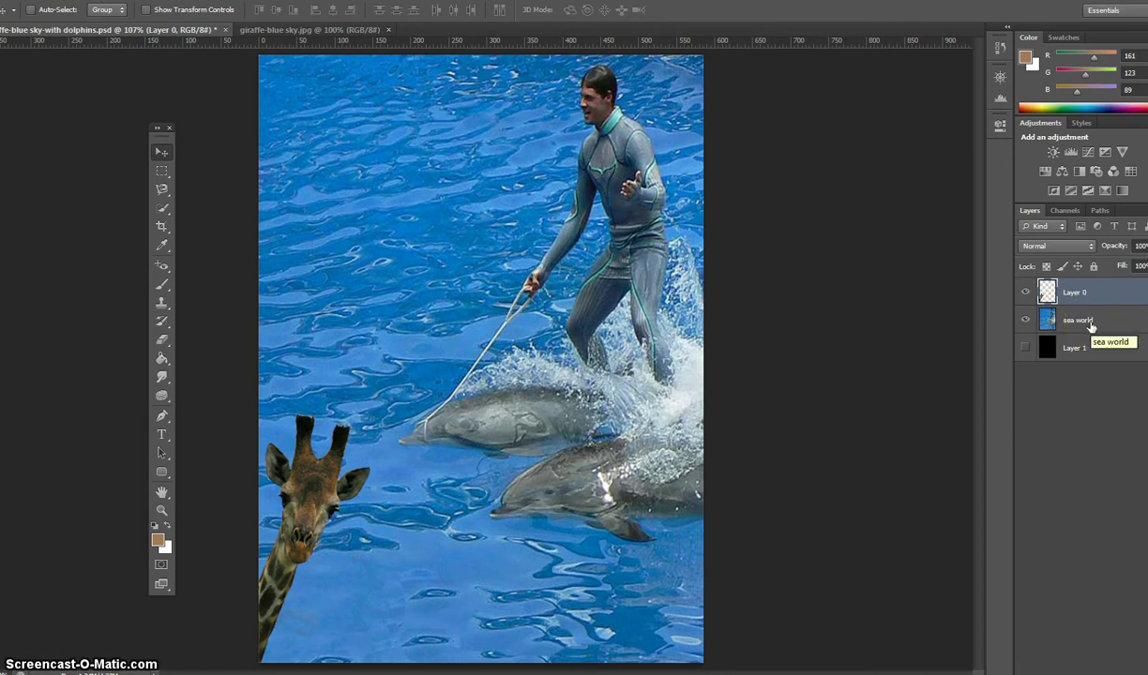
{"action": "key", "text": "ctrl+minus"}
{"action": "key", "text": "ctrl+minus"}
{"action": "key", "text": "ctrl+minus"}
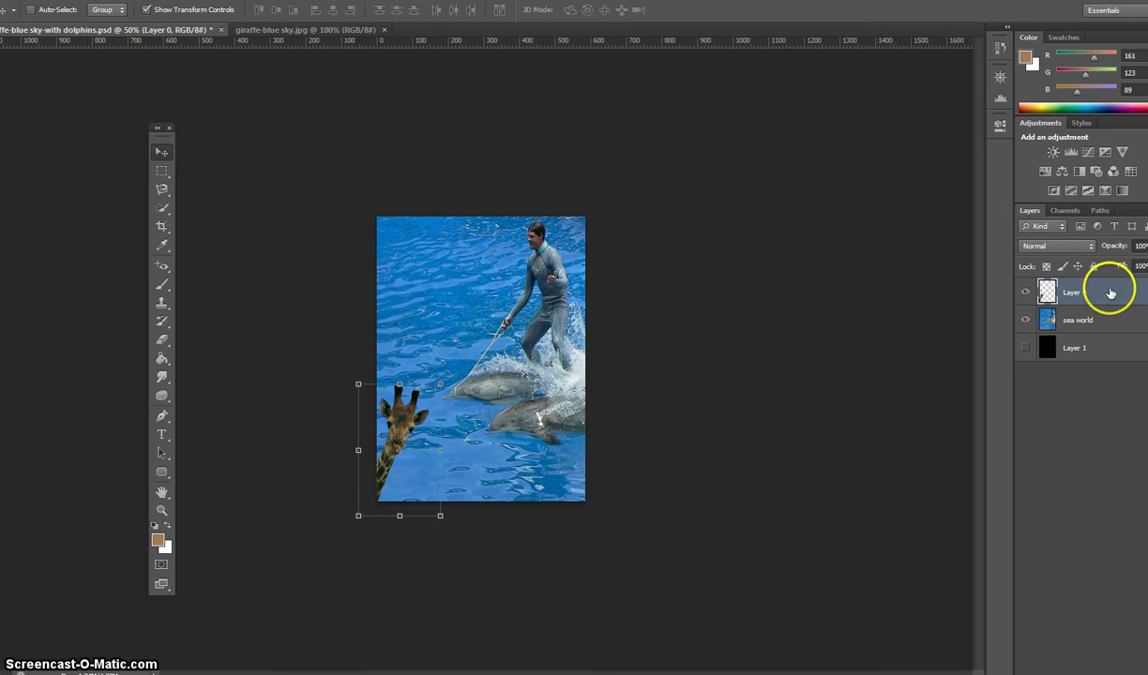
Rotate the sea world photo about -15.8°, stretch it to 113% height and reposition it.
{"action": "left_click", "coordinate": [1105, 323]}
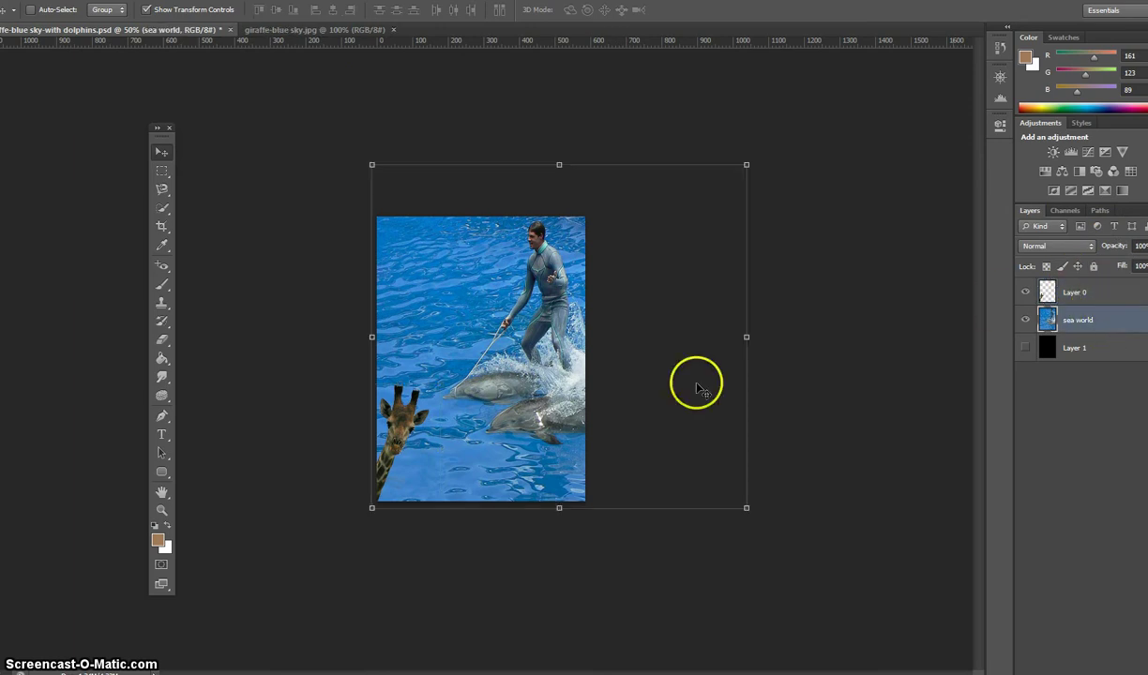
{"action": "left_click_drag", "start_coordinate": [554, 432], "coordinate": [483, 472]}
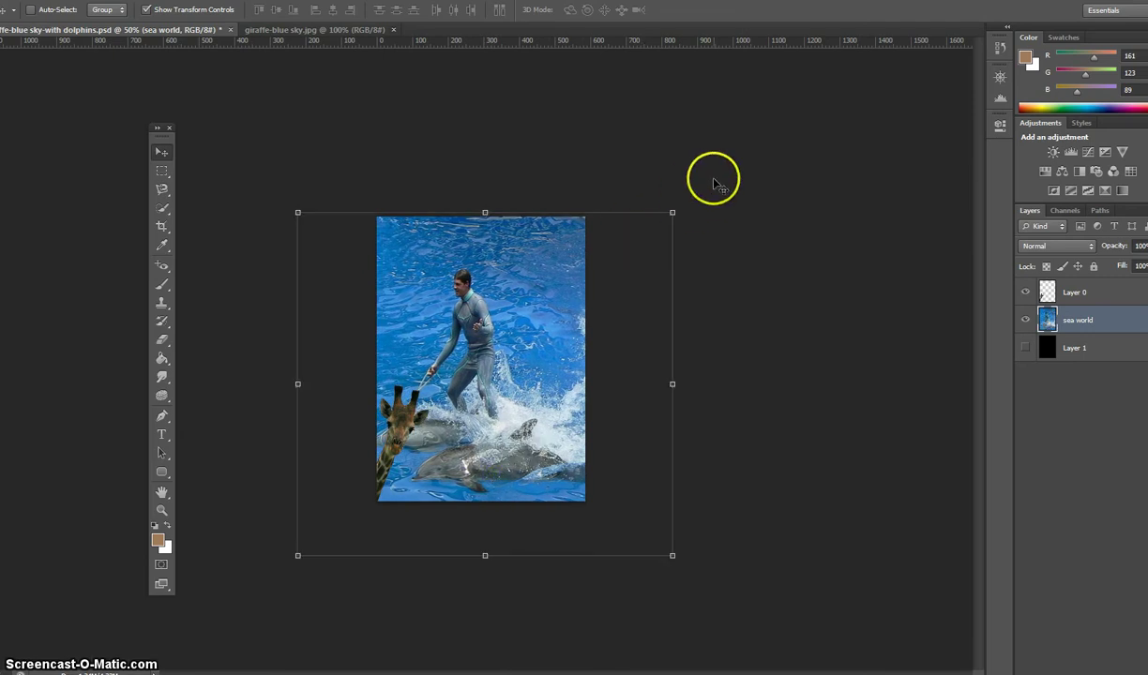
{"action": "left_click", "coordinate": [684, 205]}
{"action": "left_click_drag", "start_coordinate": [684, 205], "coordinate": [682, 207]}
{"action": "left_click_drag", "start_coordinate": [567, 374], "coordinate": [539, 440]}
{"action": "left_click", "coordinate": [534, 474]}
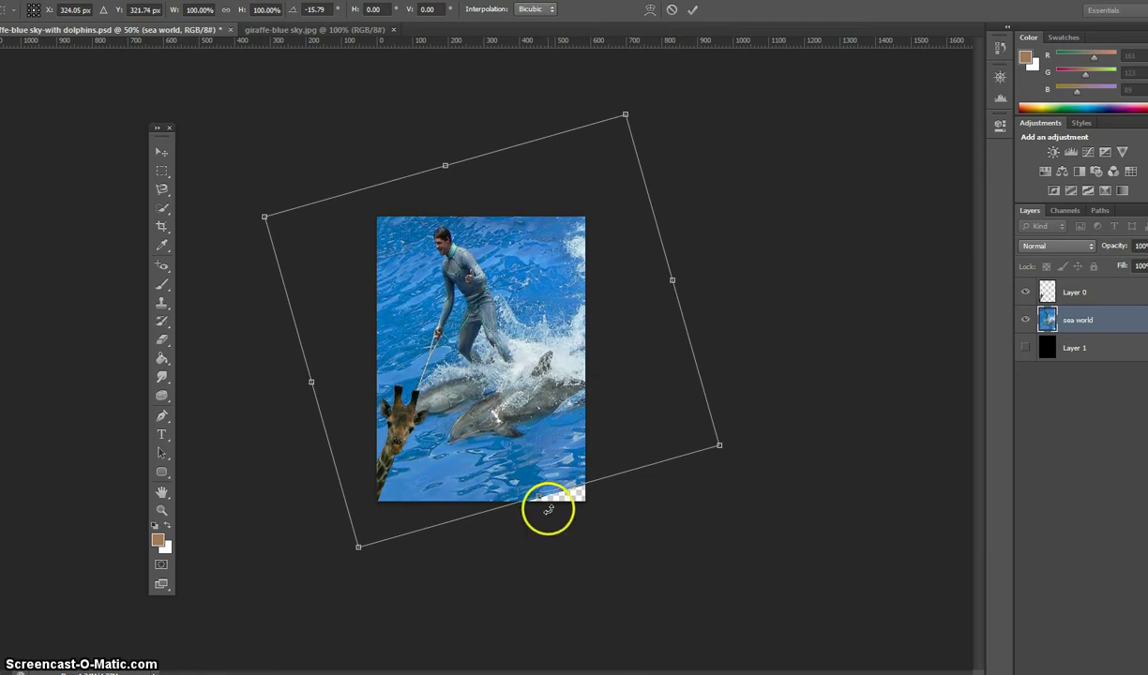
{"action": "left_click_drag", "start_coordinate": [542, 503], "coordinate": [550, 540]}
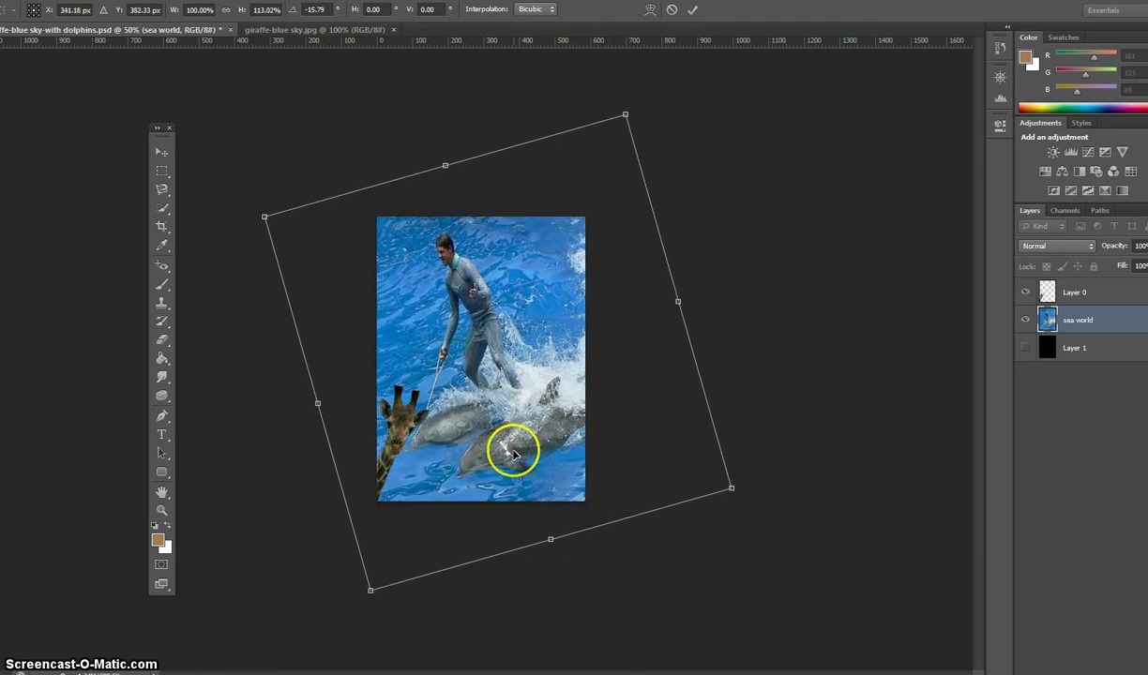
{"action": "left_click_drag", "start_coordinate": [512, 454], "coordinate": [514, 455]}
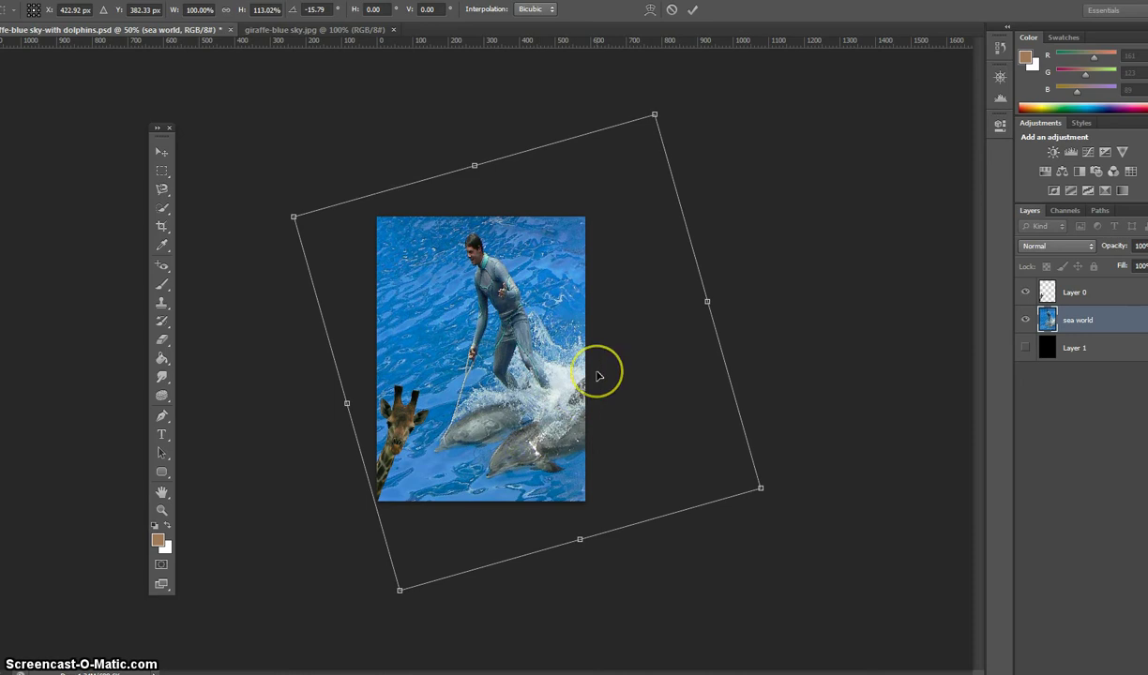
{"action": "double_click", "coordinate": [597, 376]}
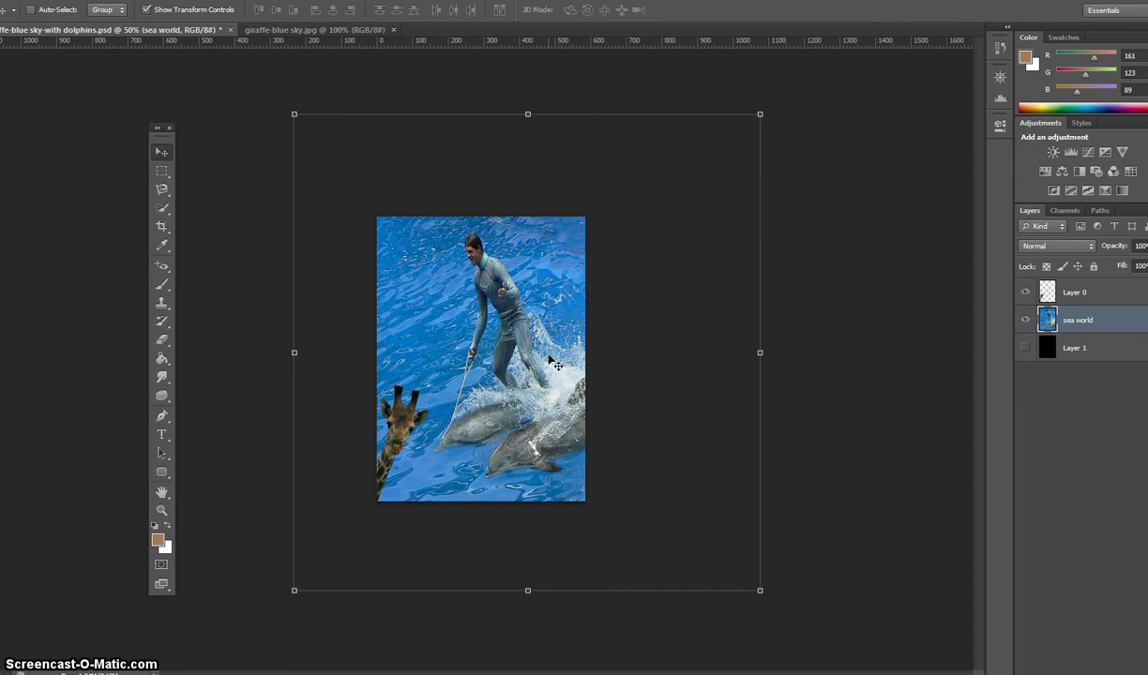
{"action": "key", "text": "ctrl+plus"}
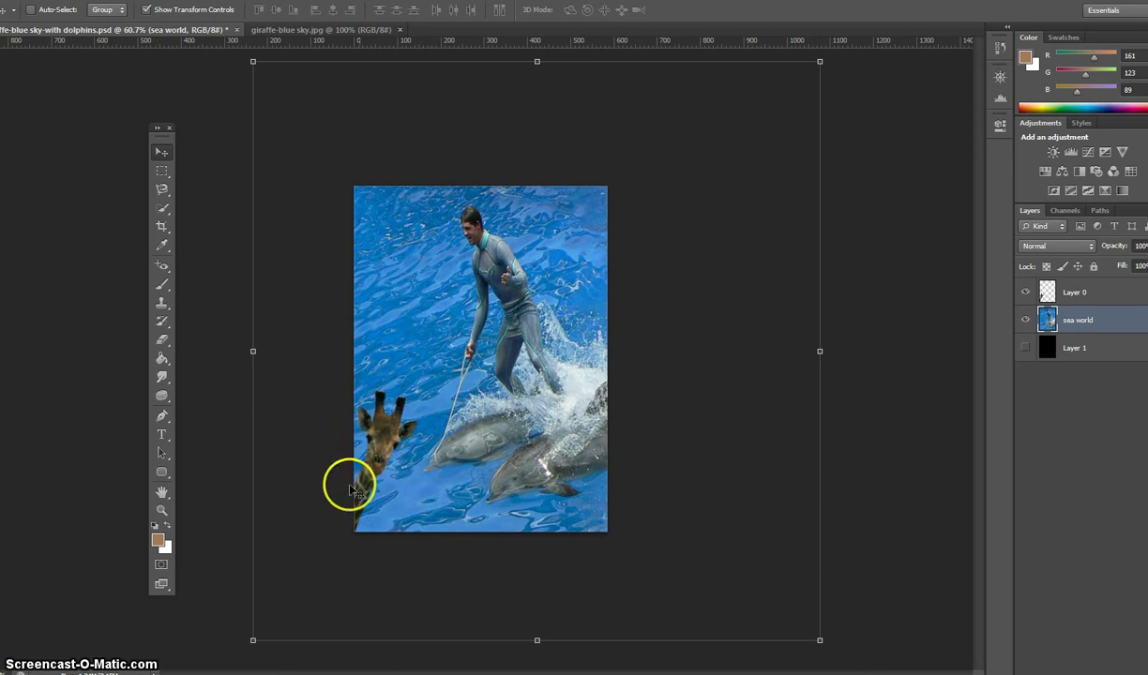
Turn the giraffe-blue sky.jpg Background into a layer named giraffe, then switch to the web browser.
{"action": "left_click", "coordinate": [329, 30]}
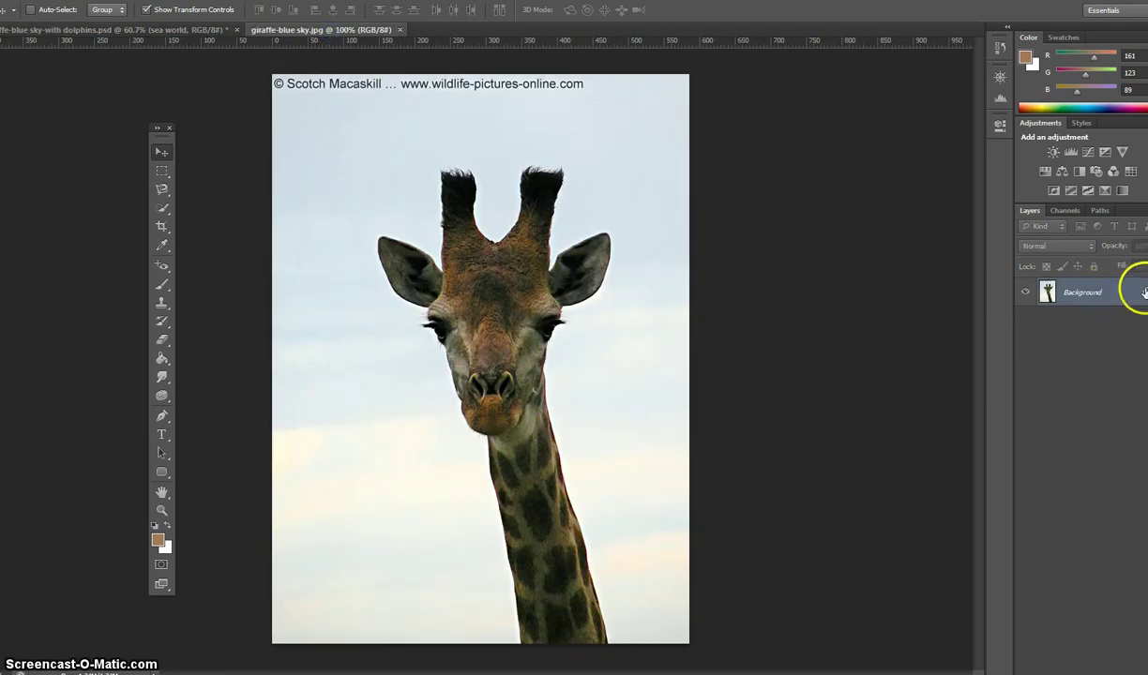
{"action": "double_click", "coordinate": [1083, 293]}
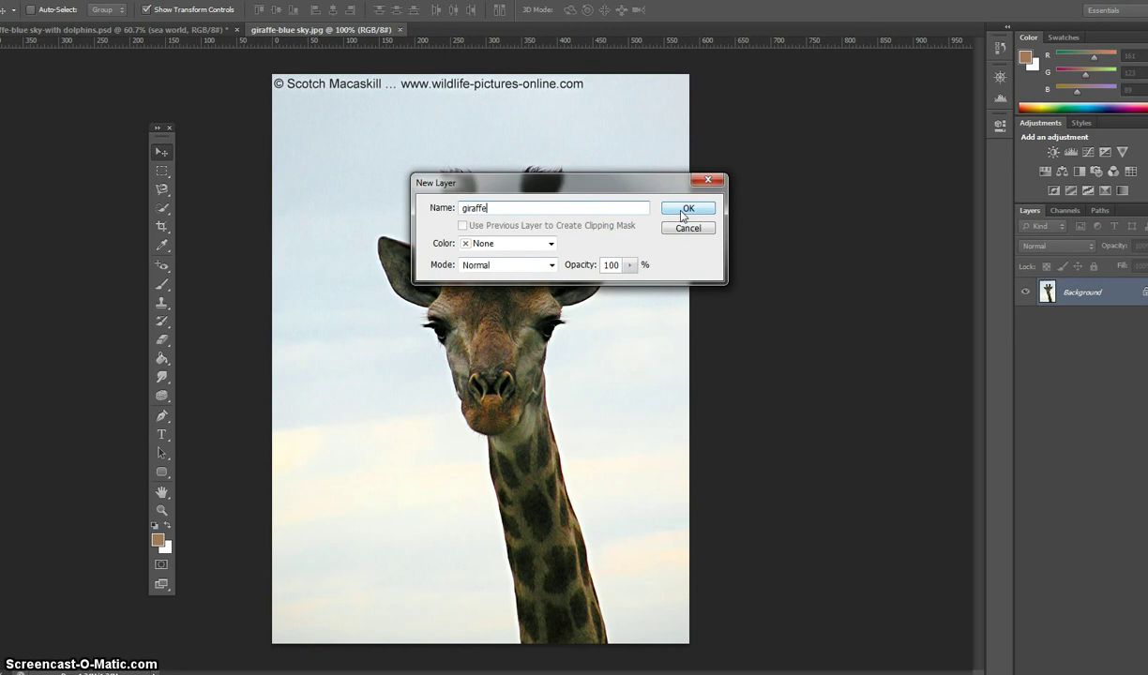
{"action": "left_click", "coordinate": [682, 210]}
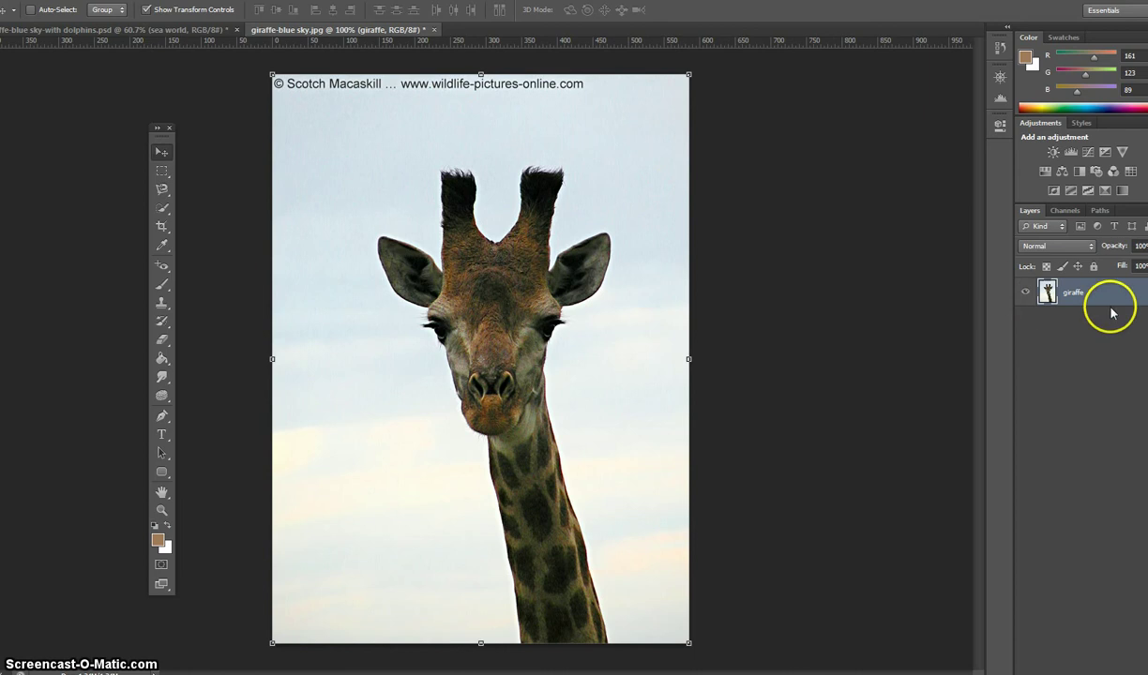
{"action": "left_click_drag", "start_coordinate": [1111, 297], "coordinate": [583, 579]}
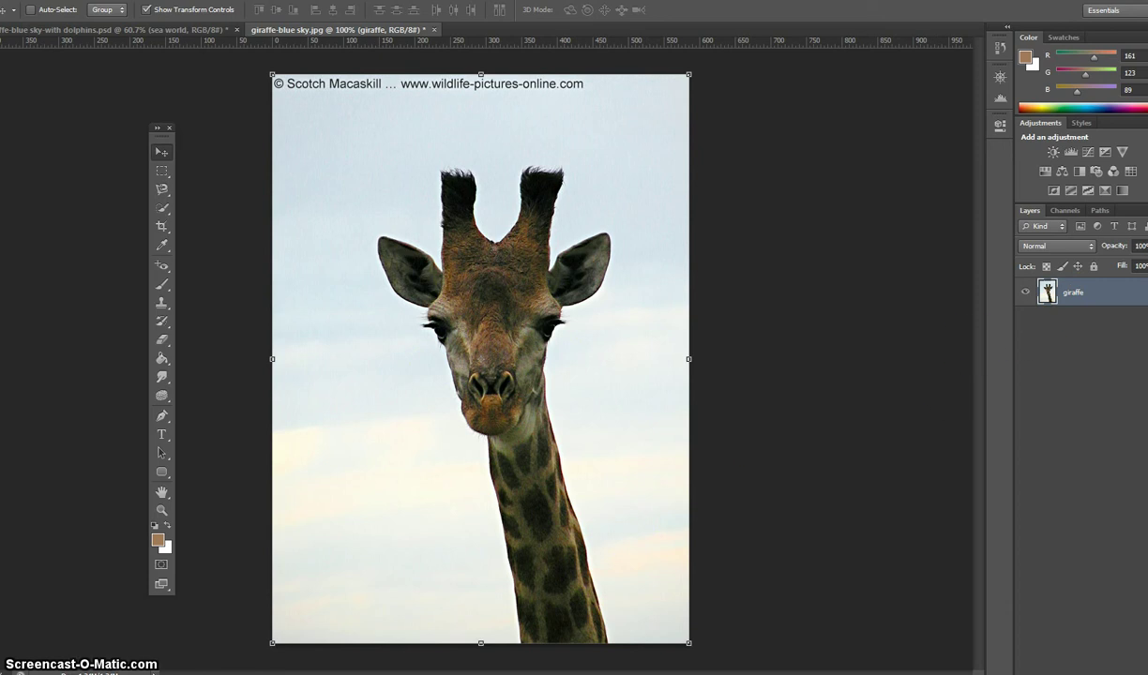
{"action": "left_click", "coordinate": [169, 614]}
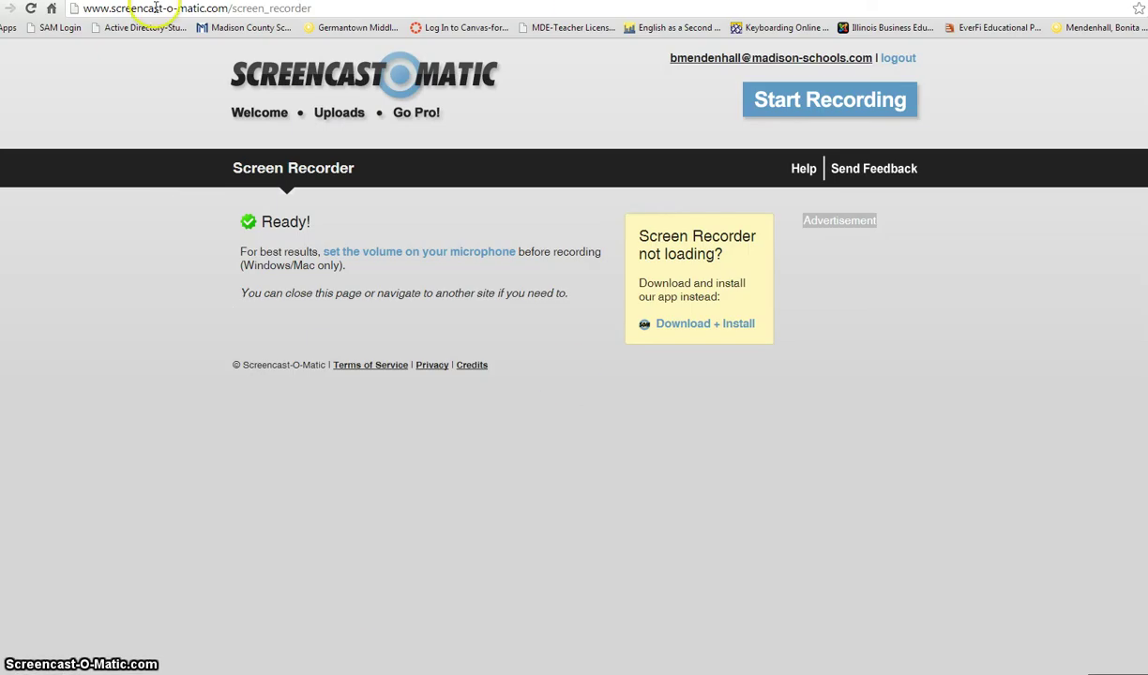
Search Google Images for 'jackson, Ms' in a new tab.
{"action": "key", "text": "ctrl+t"}
{"action": "left_click", "coordinate": [433, 246]}
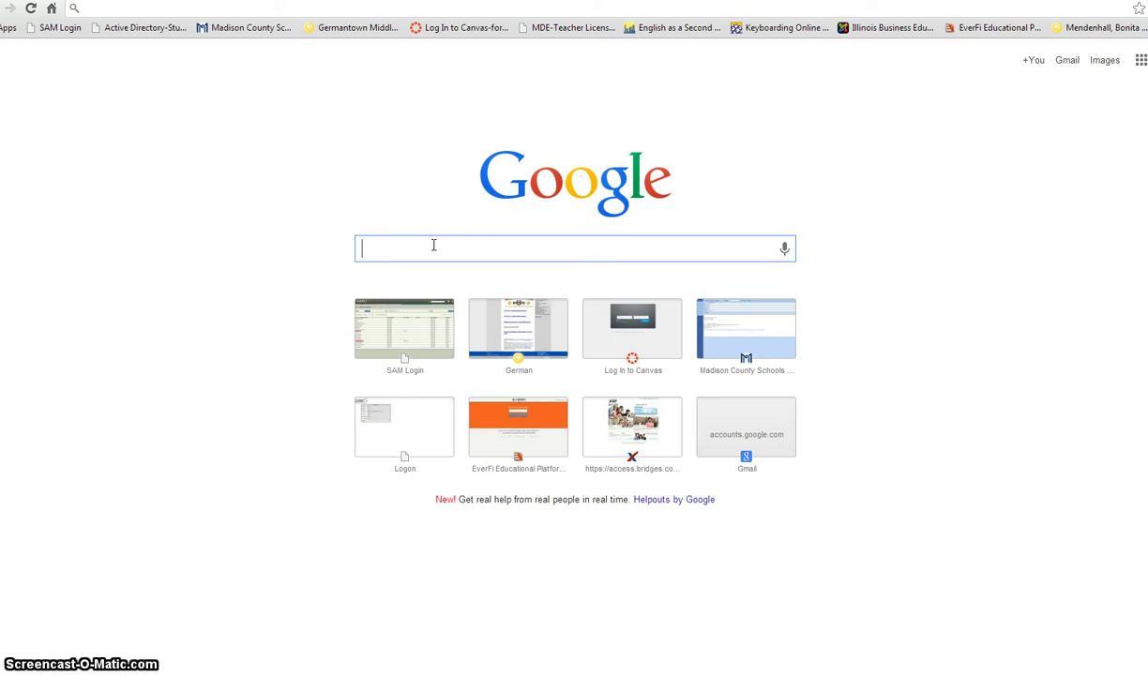
{"action": "type", "text": "j"}
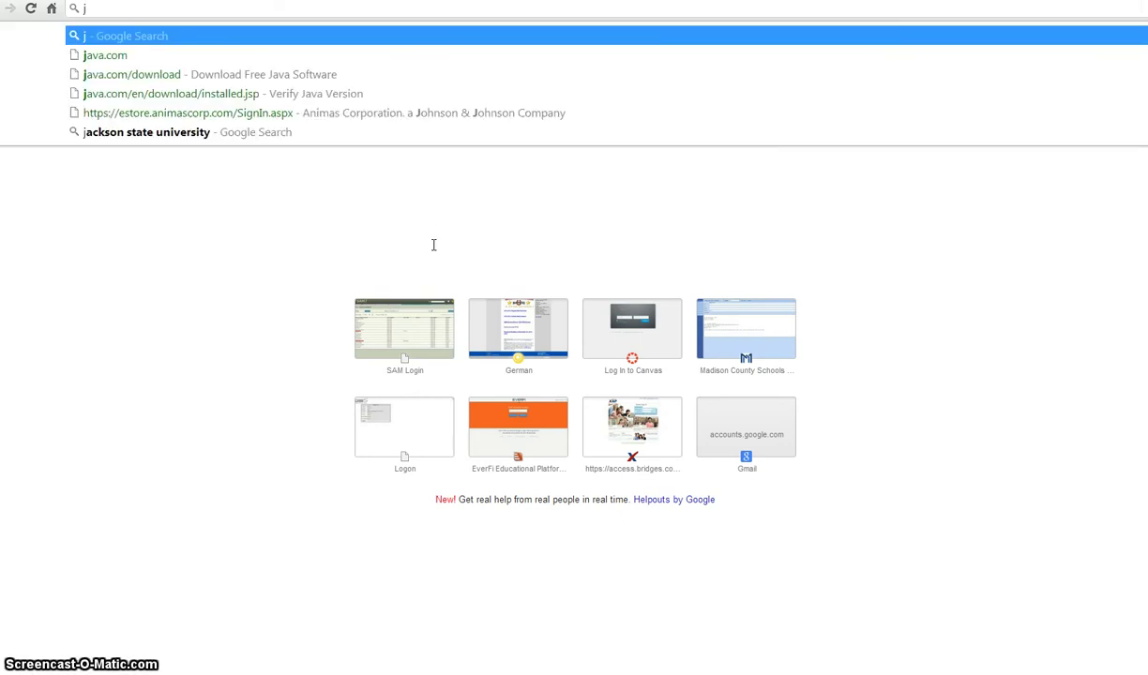
{"action": "type", "text": "ackson,"}
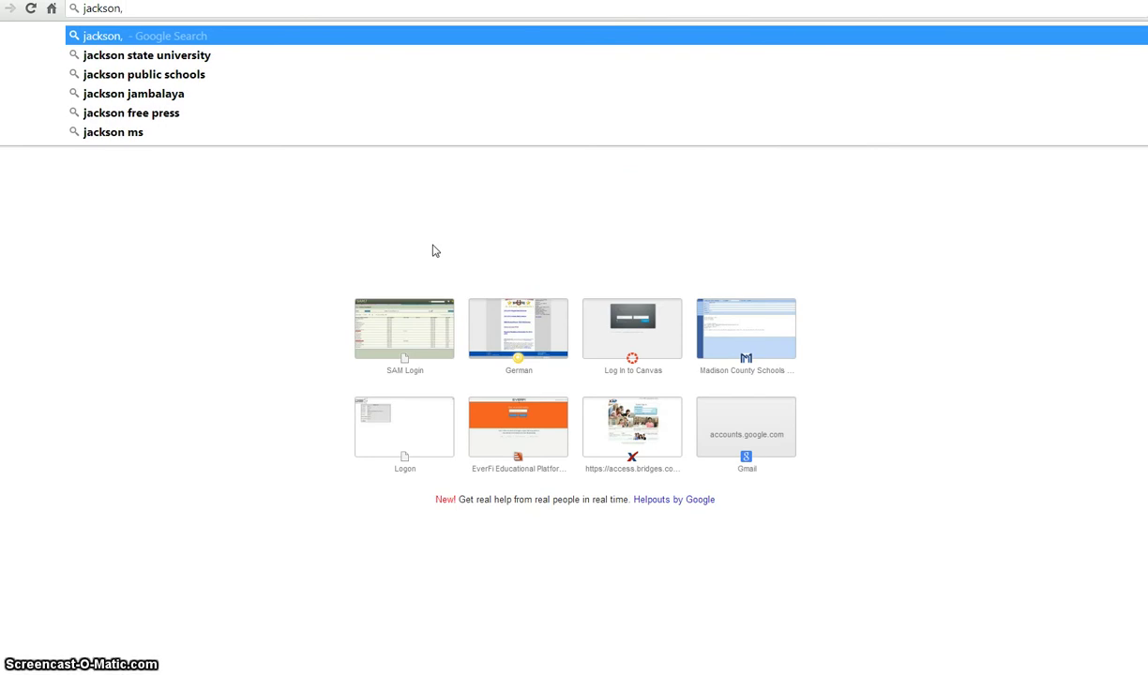
{"action": "type", "text": " Ms"}
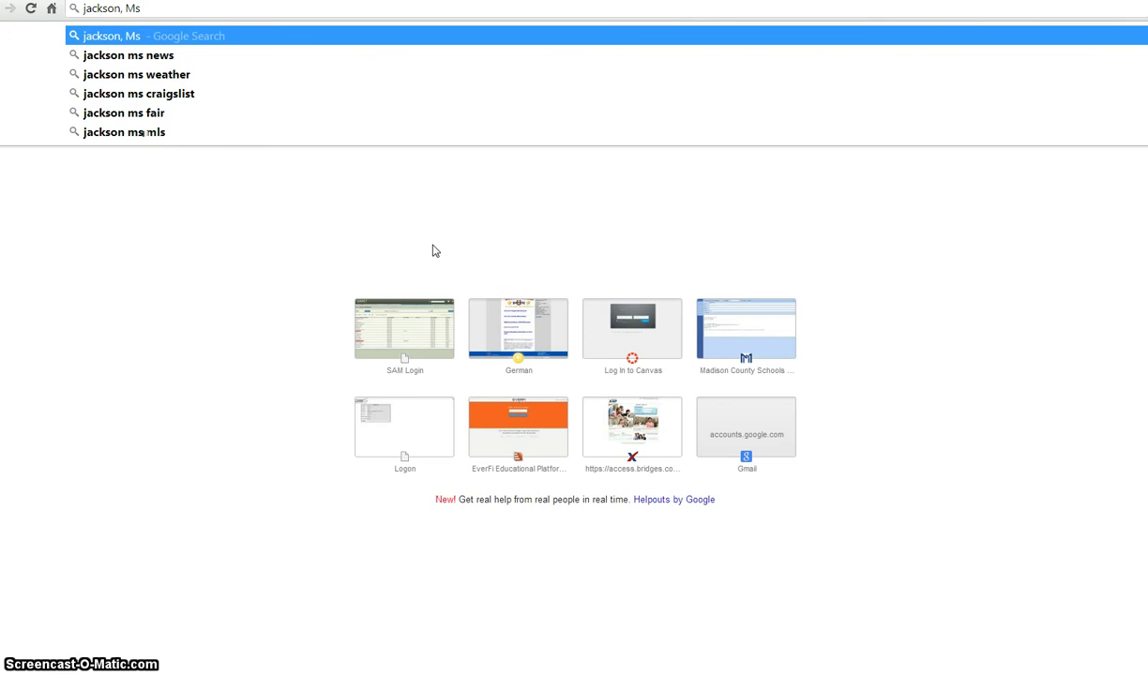
{"action": "key", "text": "Return"}
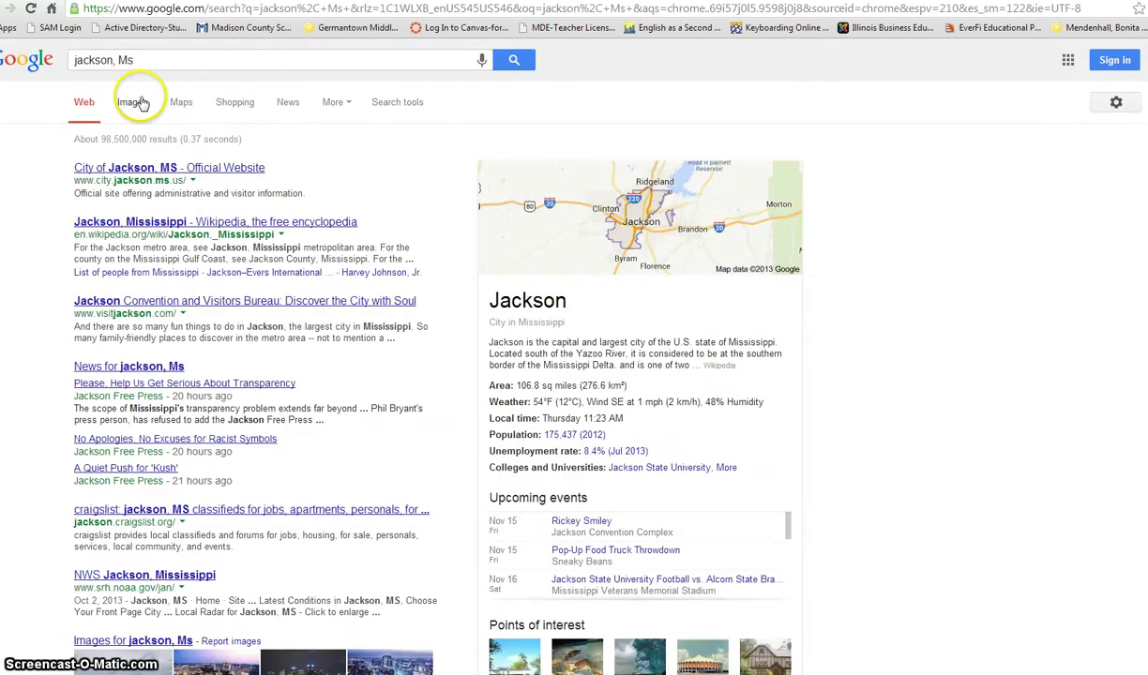
{"action": "left_click", "coordinate": [132, 102]}
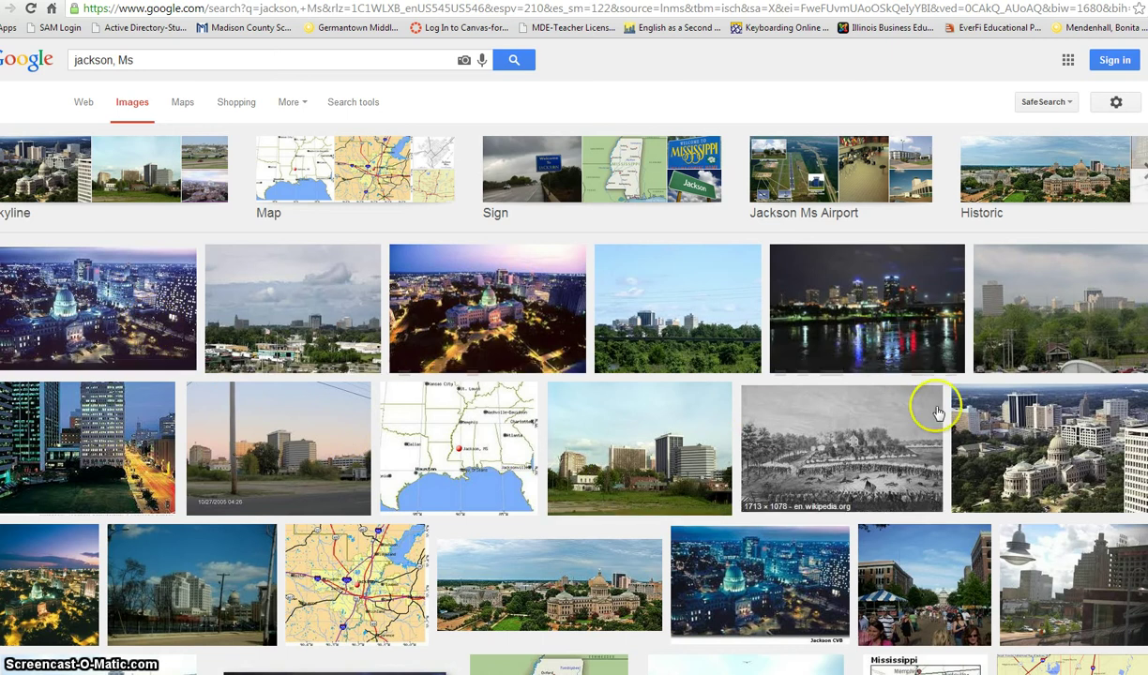
Find the Fairview photo in the results, copy the image, and return to Photoshop.
{"action": "scroll", "coordinate": [633, 433], "scroll_direction": "down", "scroll_amount": 1}
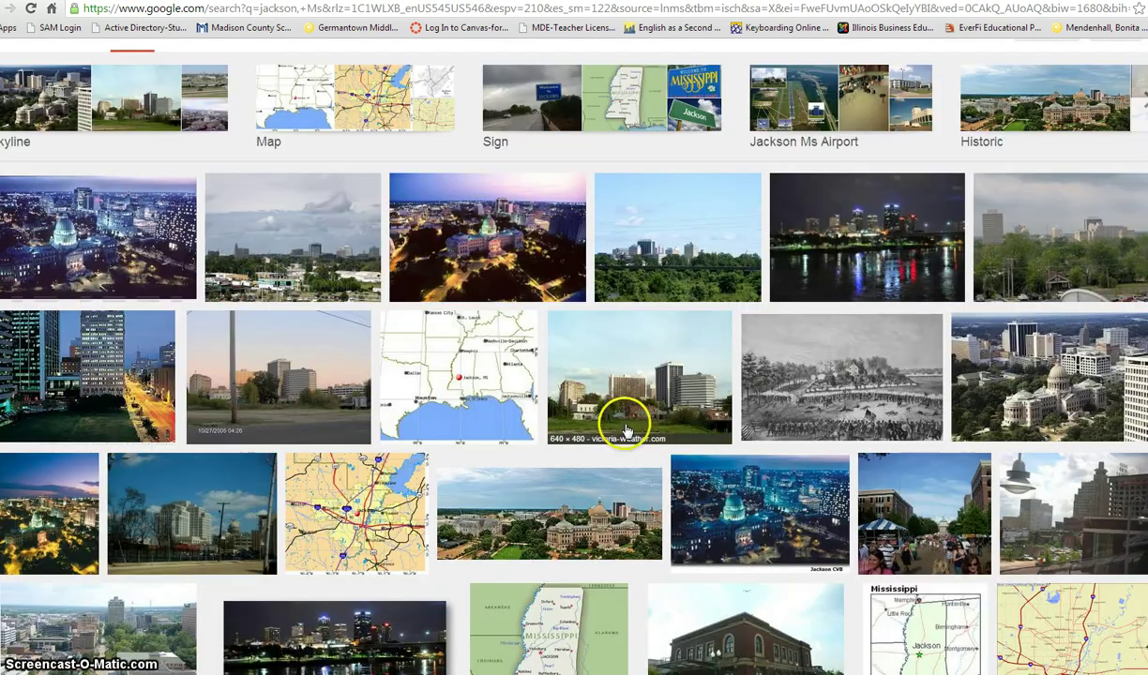
{"action": "scroll", "coordinate": [628, 430], "scroll_direction": "down", "scroll_amount": 3}
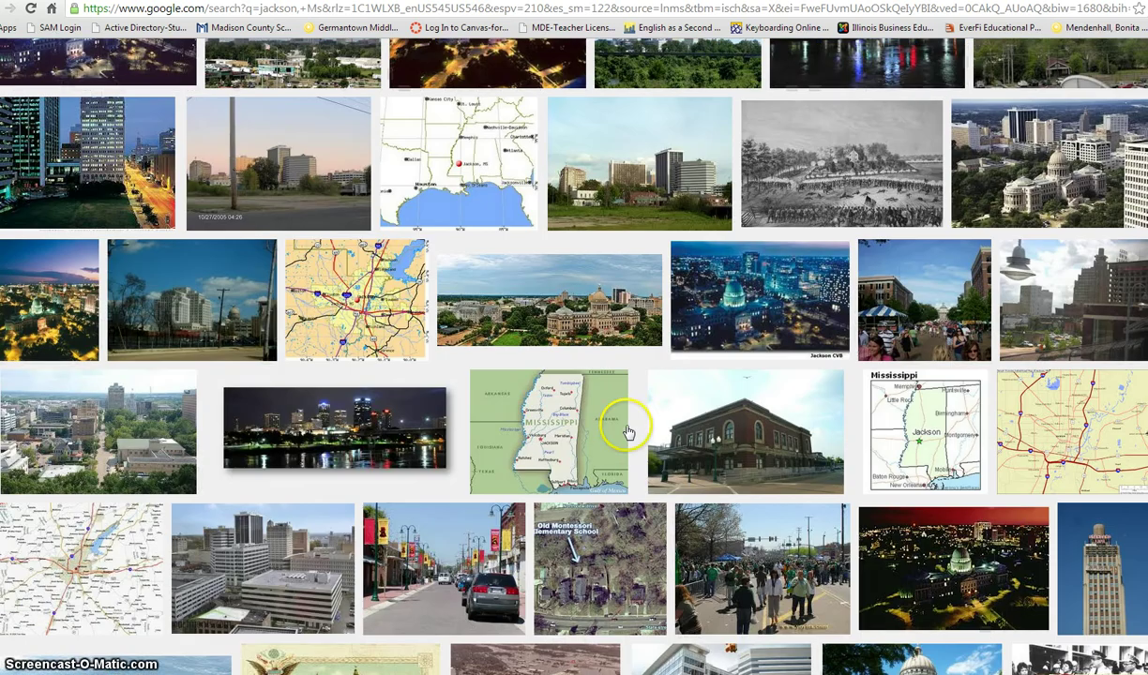
{"action": "scroll", "coordinate": [424, 483], "scroll_direction": "down", "scroll_amount": 2}
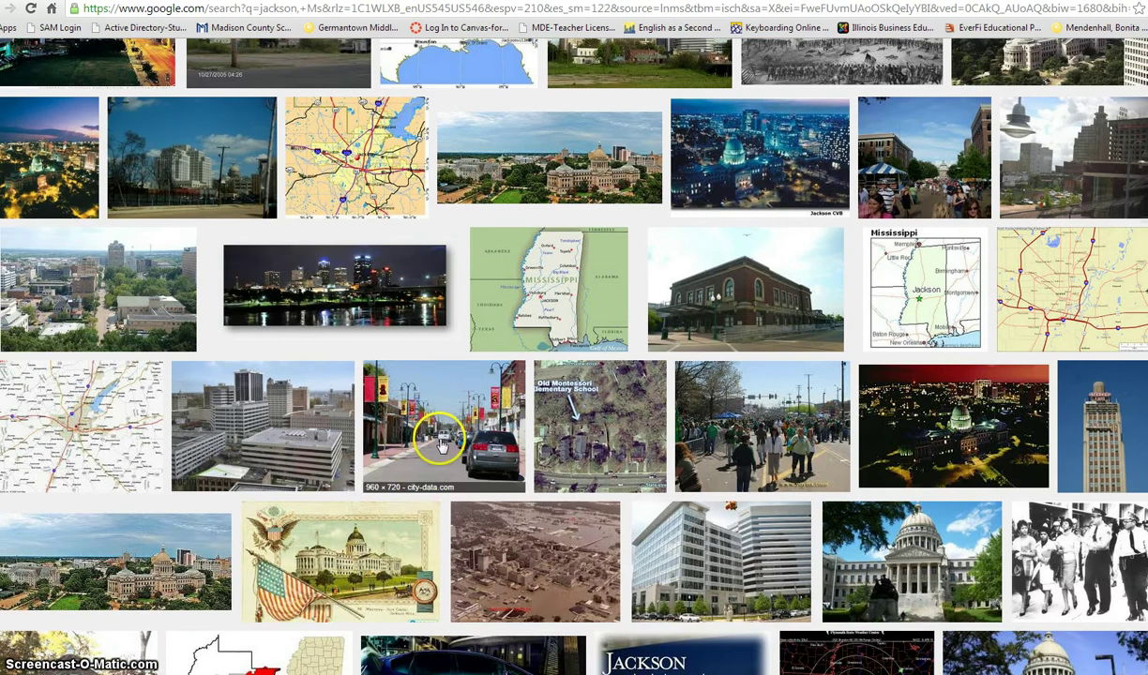
{"action": "scroll", "coordinate": [424, 450], "scroll_direction": "down", "scroll_amount": 1}
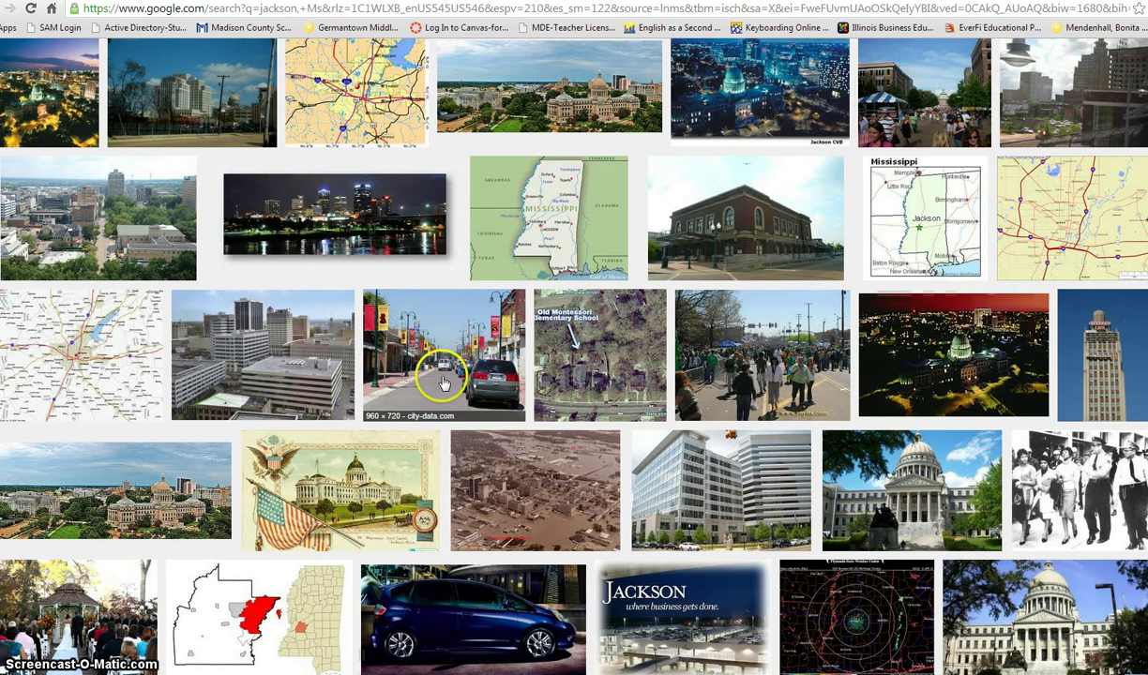
{"action": "scroll", "coordinate": [435, 378], "scroll_direction": "down", "scroll_amount": 1}
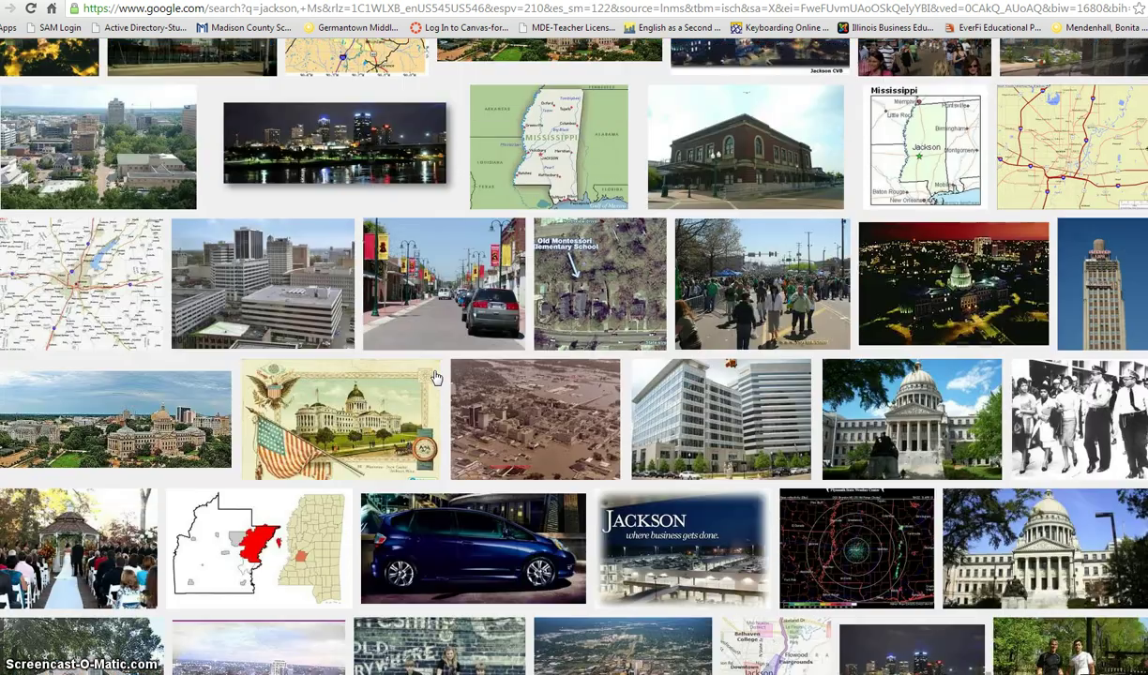
{"action": "scroll", "coordinate": [436, 378], "scroll_direction": "down", "scroll_amount": 2}
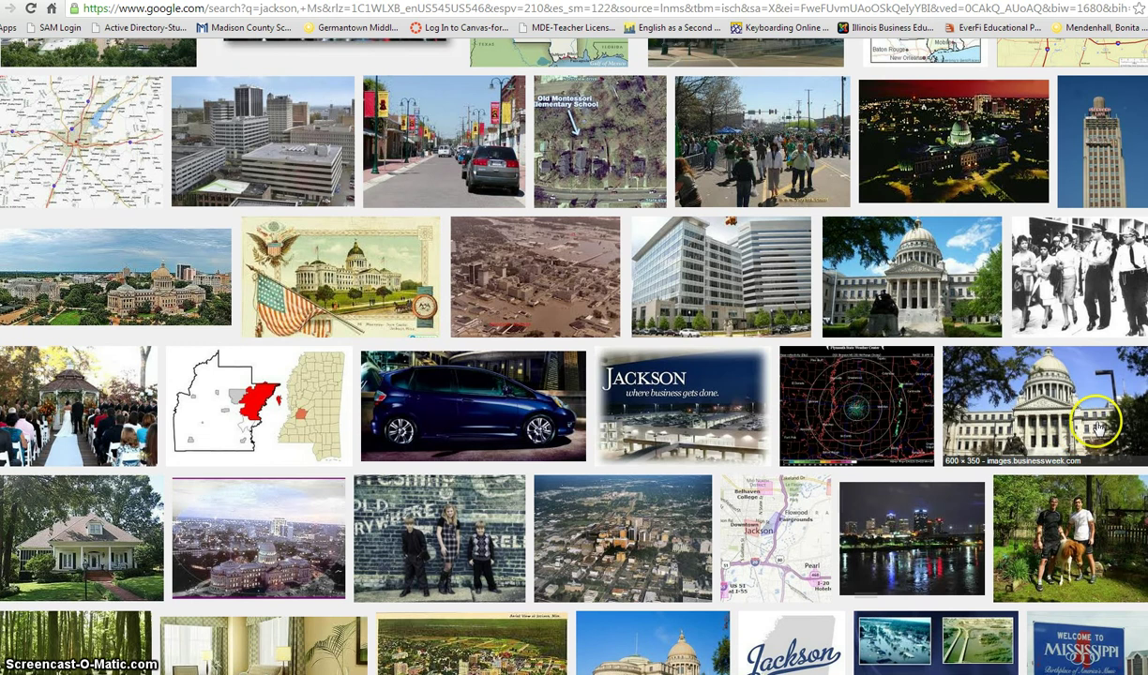
{"action": "scroll", "coordinate": [1097, 424], "scroll_direction": "down", "scroll_amount": 1}
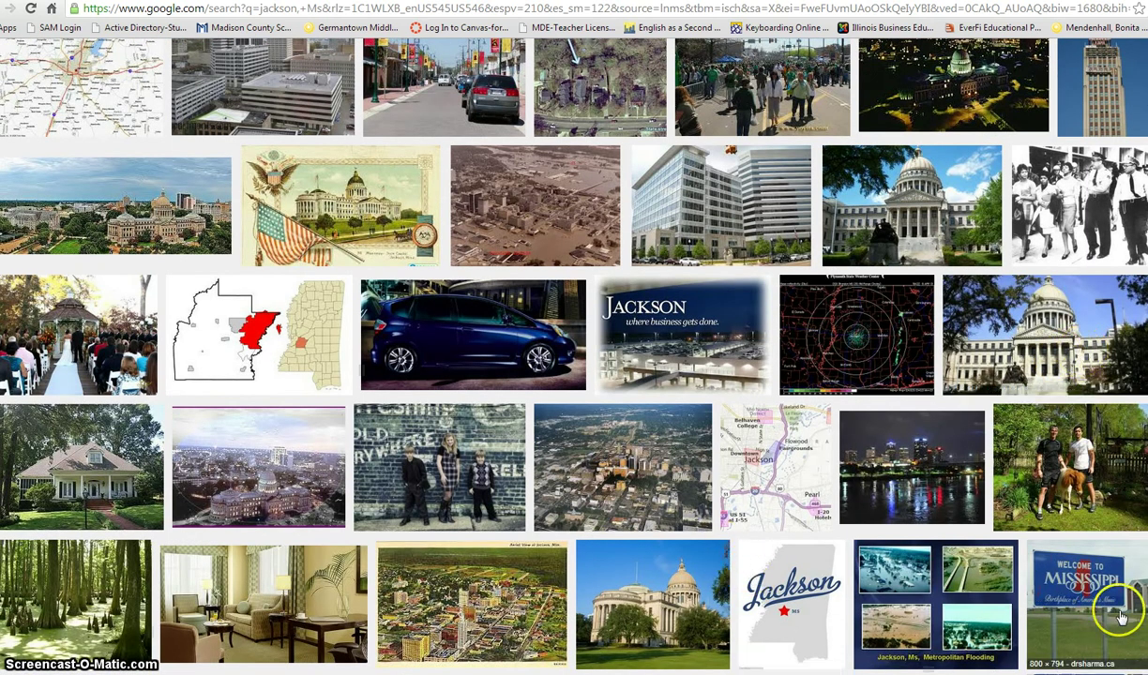
{"action": "scroll", "coordinate": [1096, 605], "scroll_direction": "down", "scroll_amount": 1}
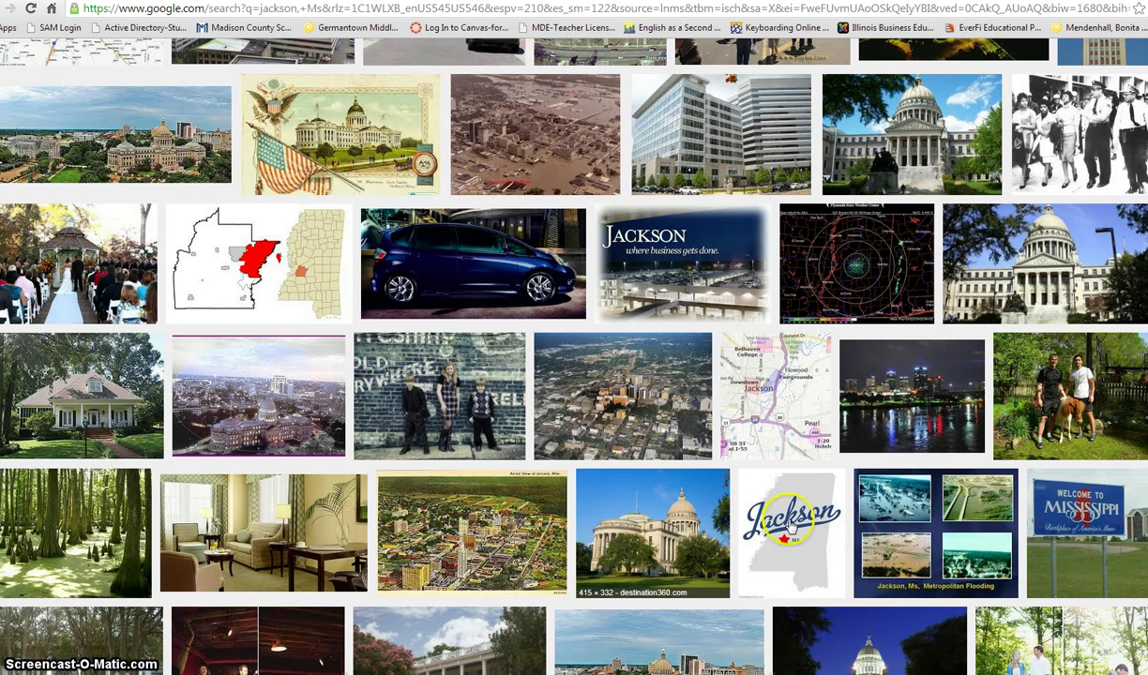
{"action": "scroll", "coordinate": [1126, 567], "scroll_direction": "down", "scroll_amount": 2}
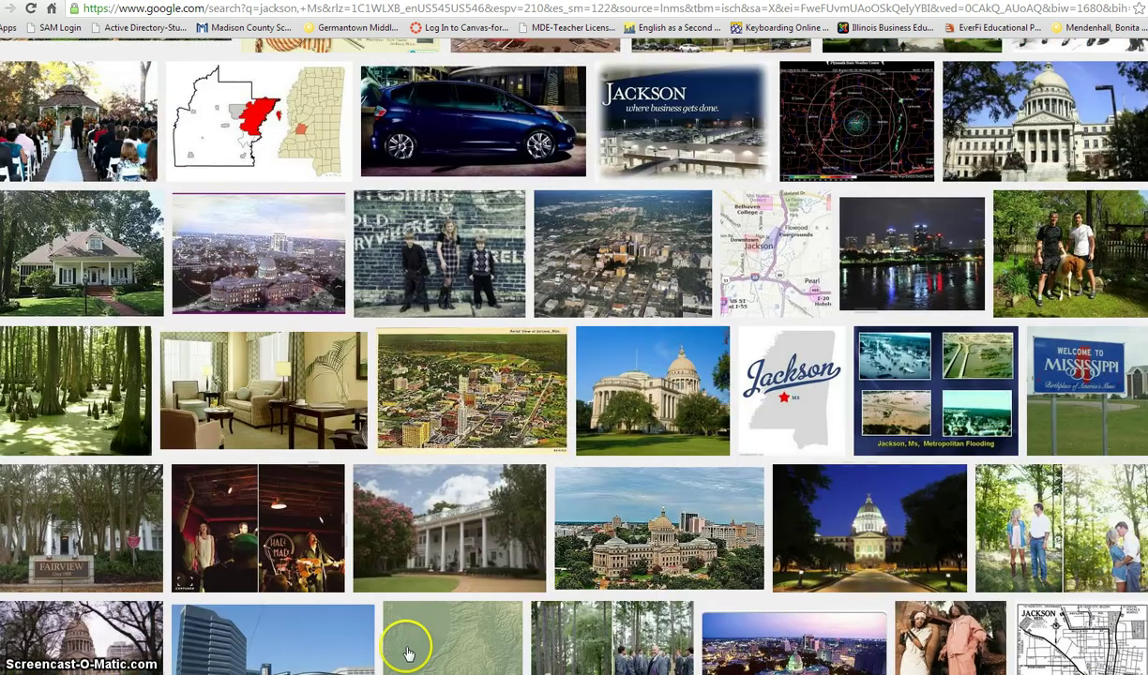
{"action": "scroll", "coordinate": [427, 627], "scroll_direction": "down", "scroll_amount": 1}
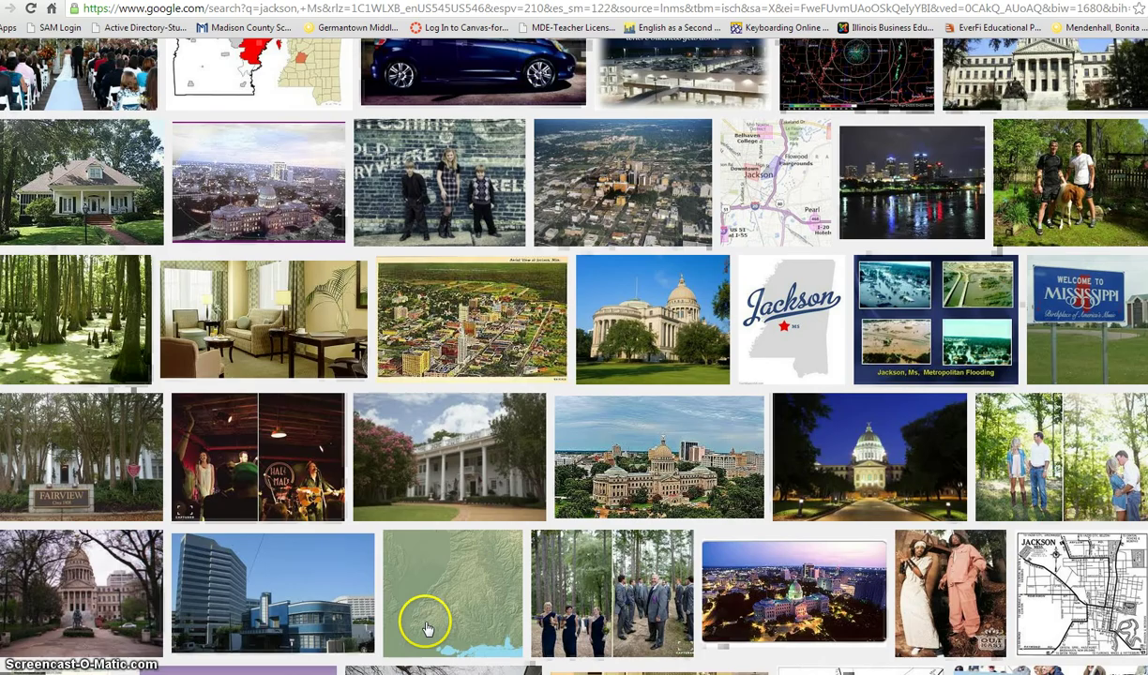
{"action": "left_click", "coordinate": [84, 441]}
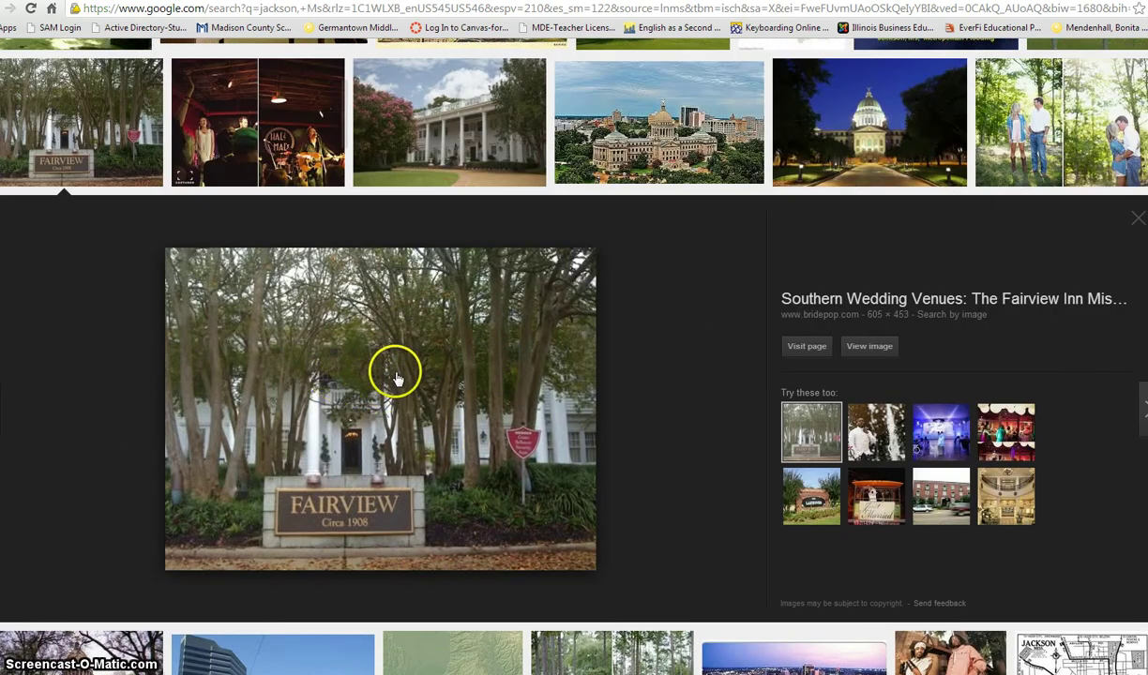
{"action": "right_click", "coordinate": [397, 376]}
{"action": "left_click", "coordinate": [433, 504]}
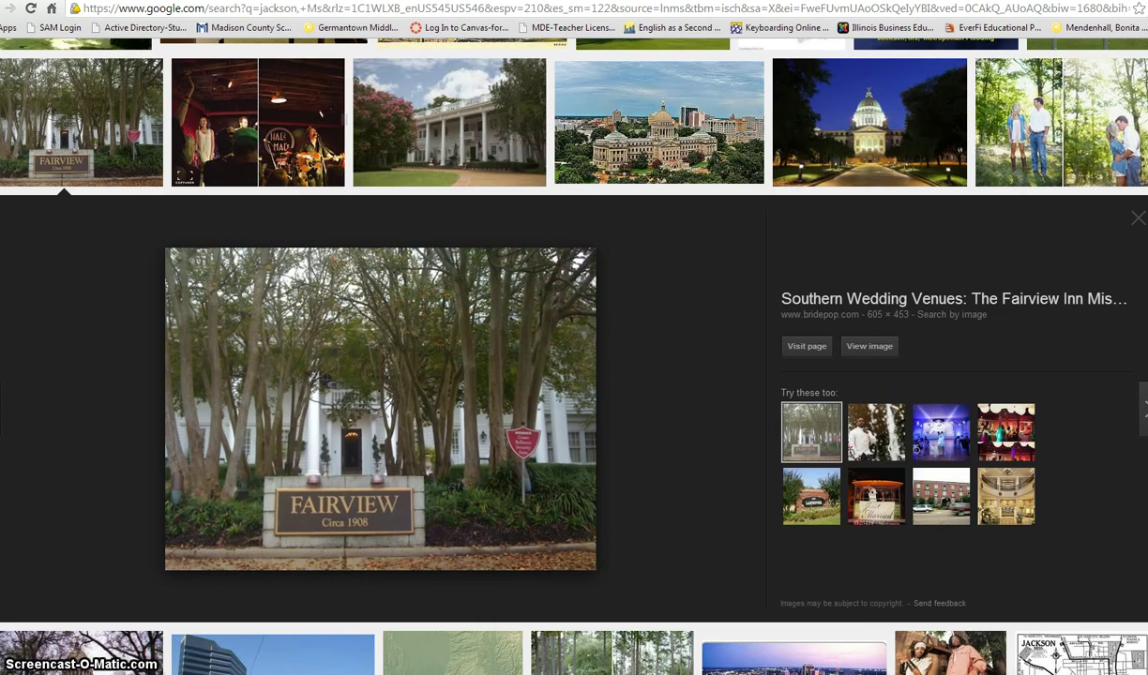
{"action": "key", "text": "alt+Tab"}
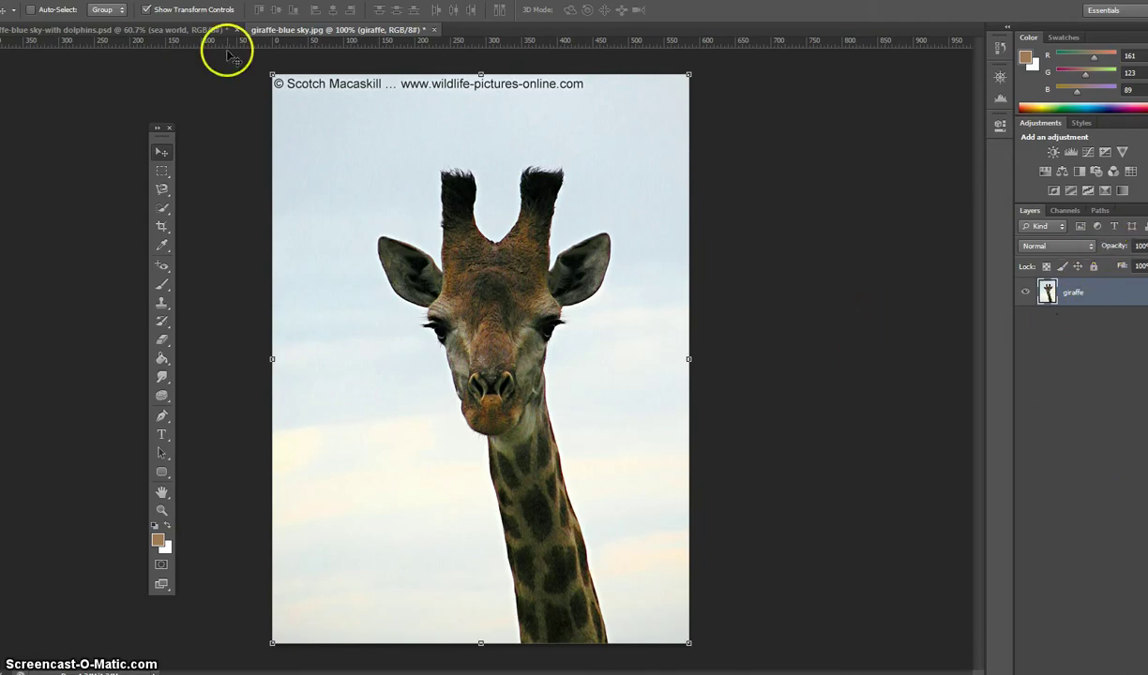
Create a new empty layer above giraffe and name it fairview.
{"action": "left_click", "coordinate": [110, 0]}
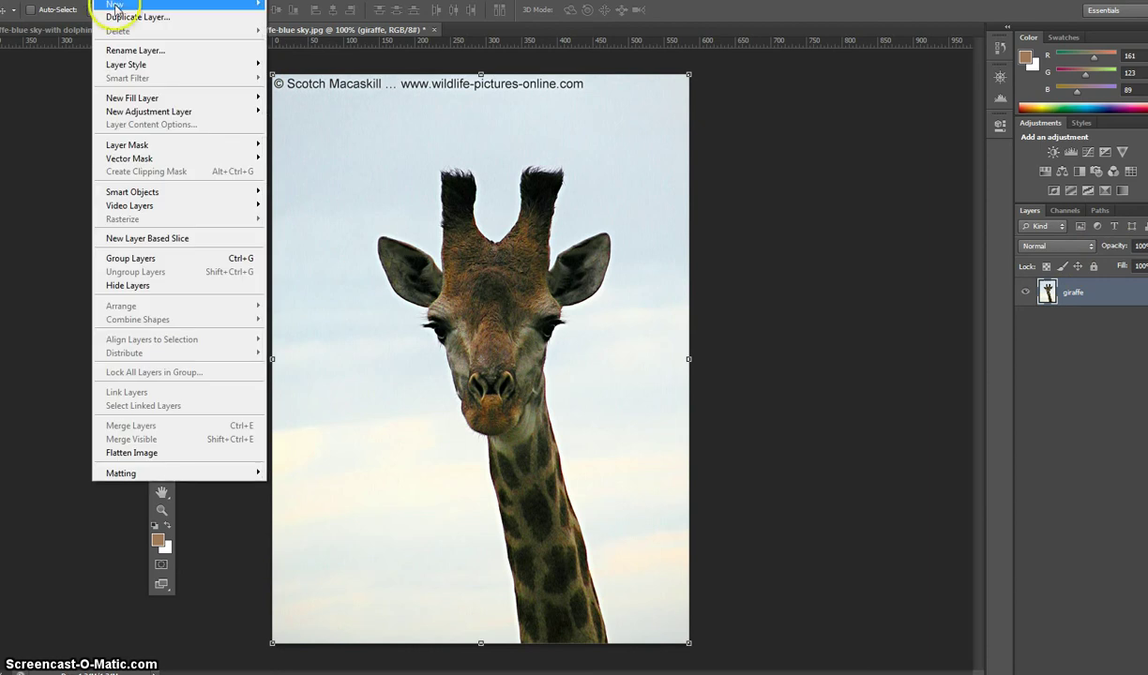
{"action": "mouse_move", "coordinate": [131, 5]}
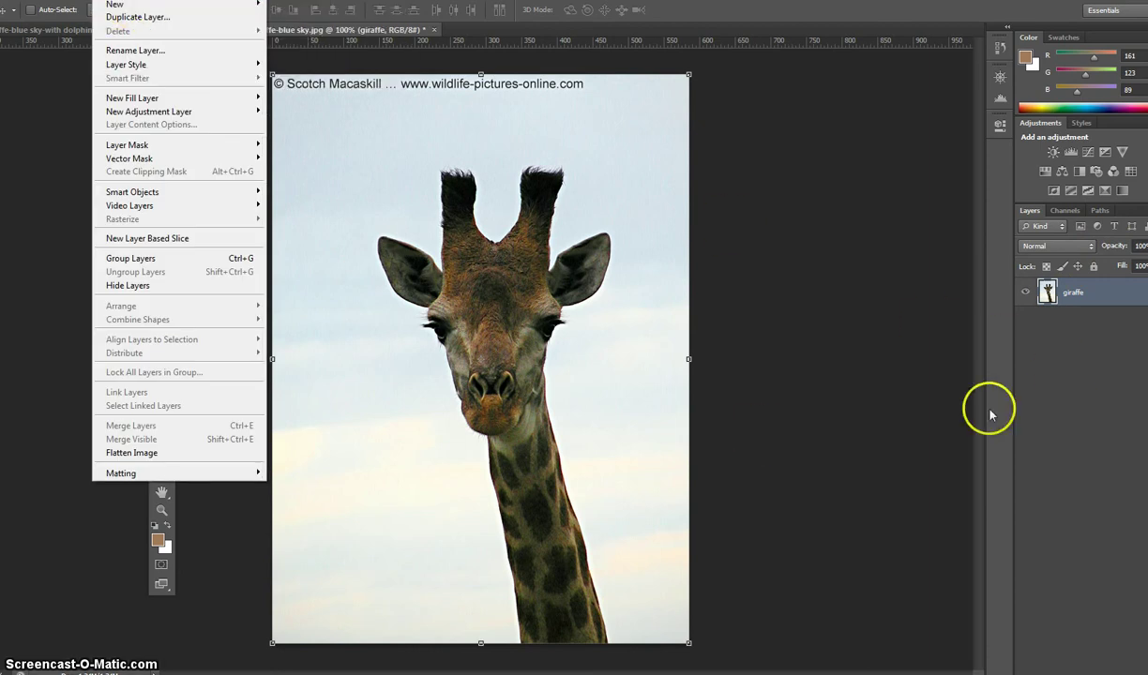
{"action": "left_click", "coordinate": [795, 337]}
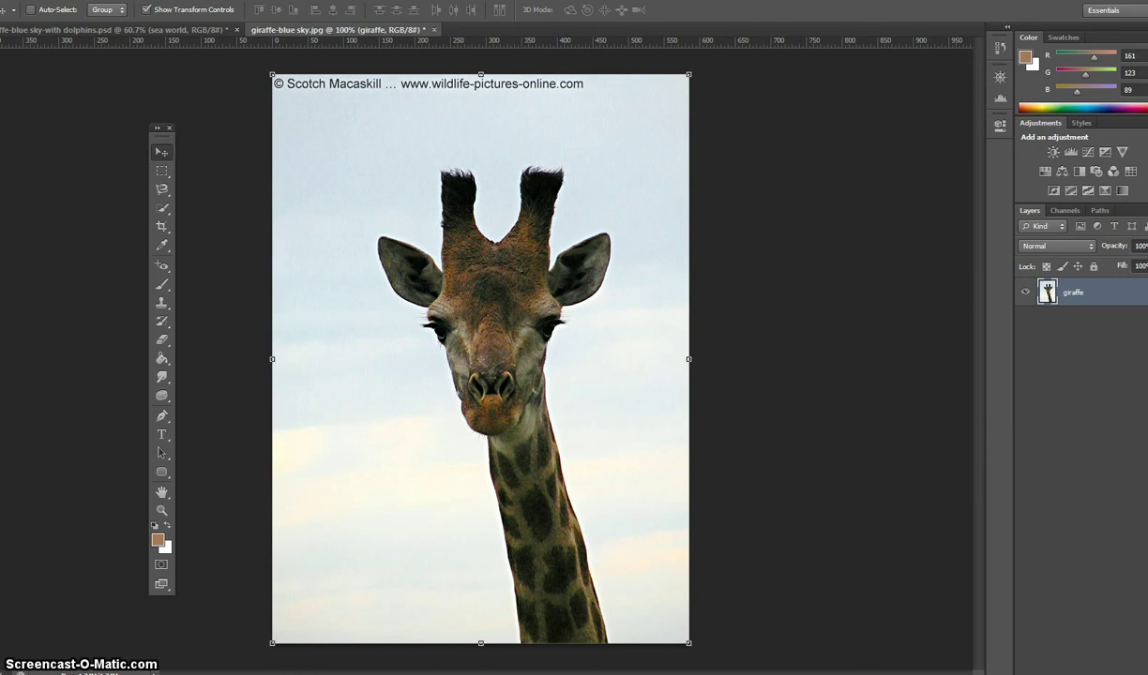
{"action": "left_click", "coordinate": [1145, 210]}
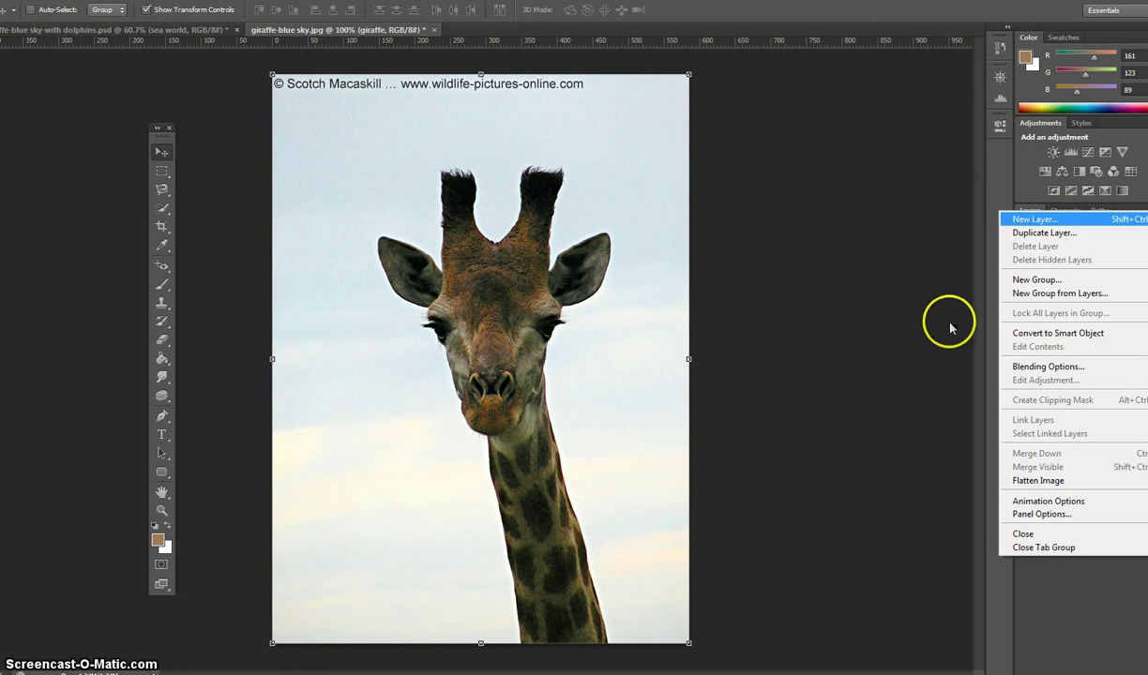
{"action": "left_click", "coordinate": [1094, 647]}
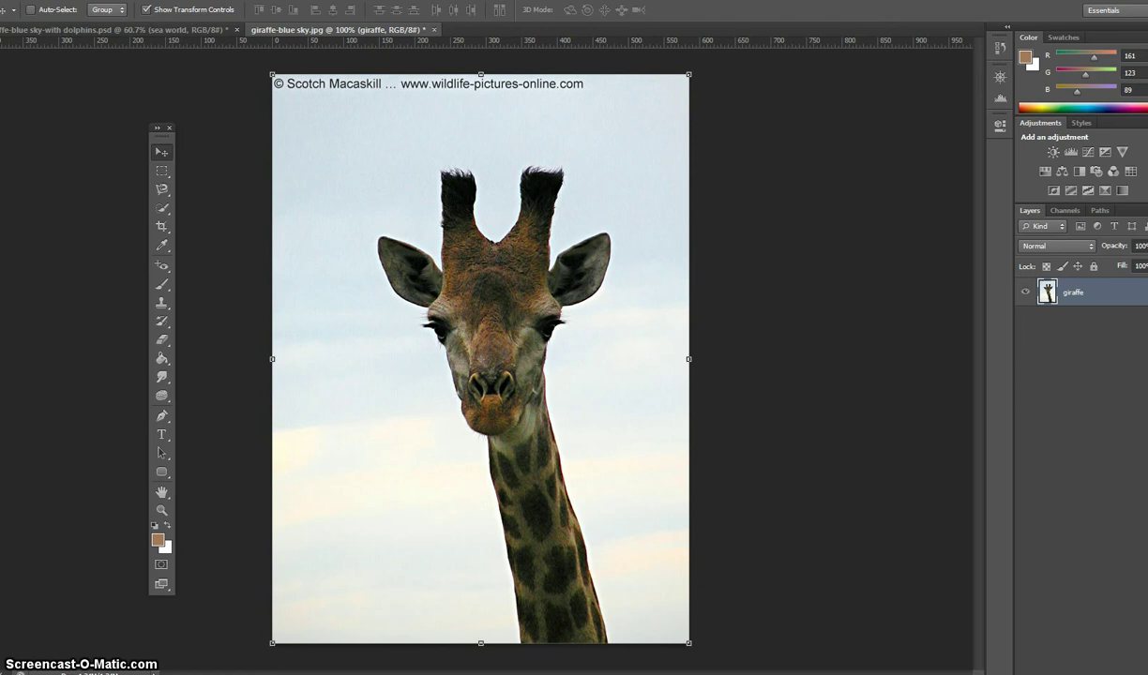
{"action": "key", "text": "ctrl+shift+alt+n"}
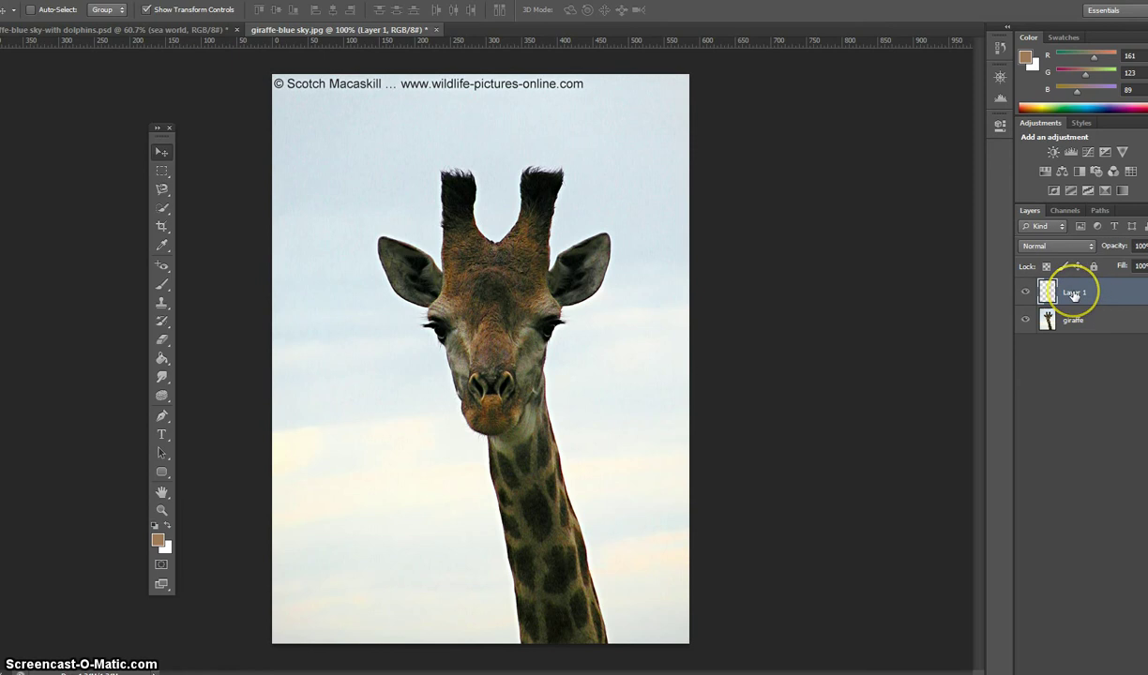
{"action": "double_click", "coordinate": [1074, 292]}
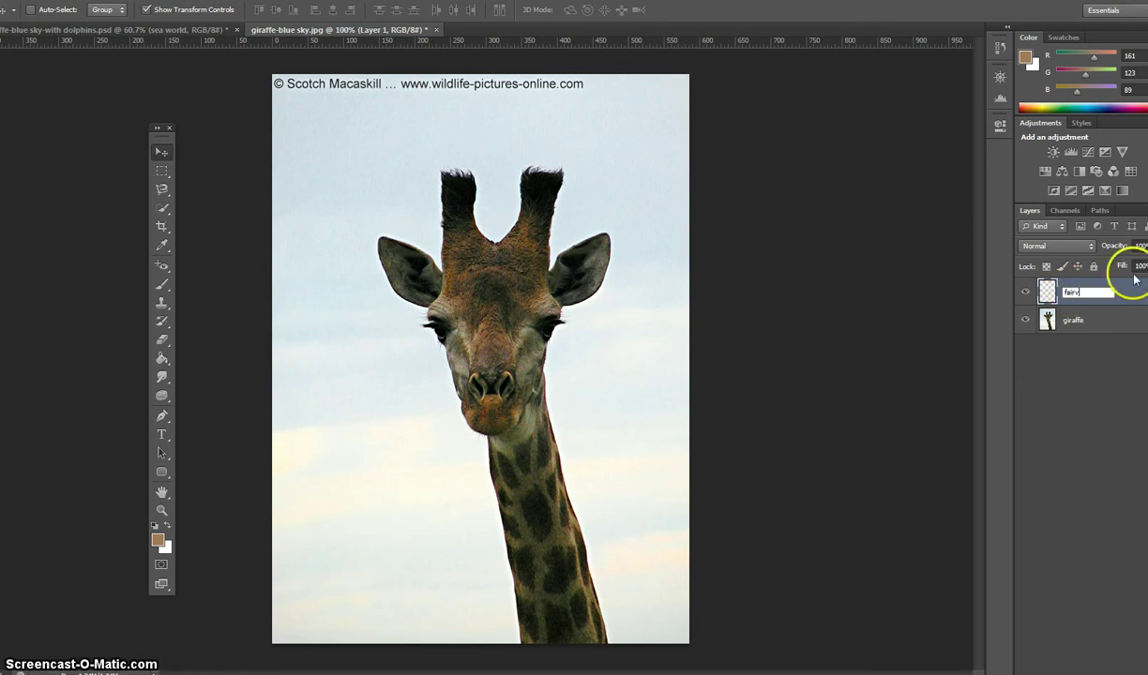
{"action": "key", "text": "Return"}
{"action": "left_click", "coordinate": [1108, 289]}
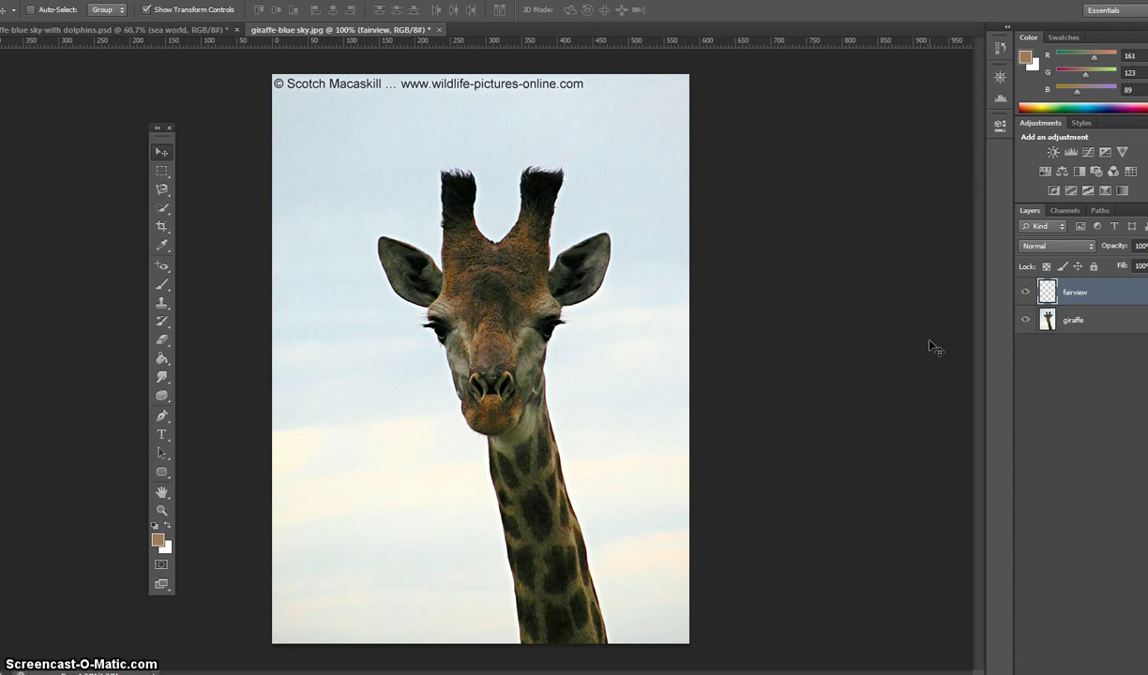
Paste the Fairview photo, stretch it to cover the canvas, and move the giraffe layer above fairview.
{"action": "key", "text": "ctrl+v"}
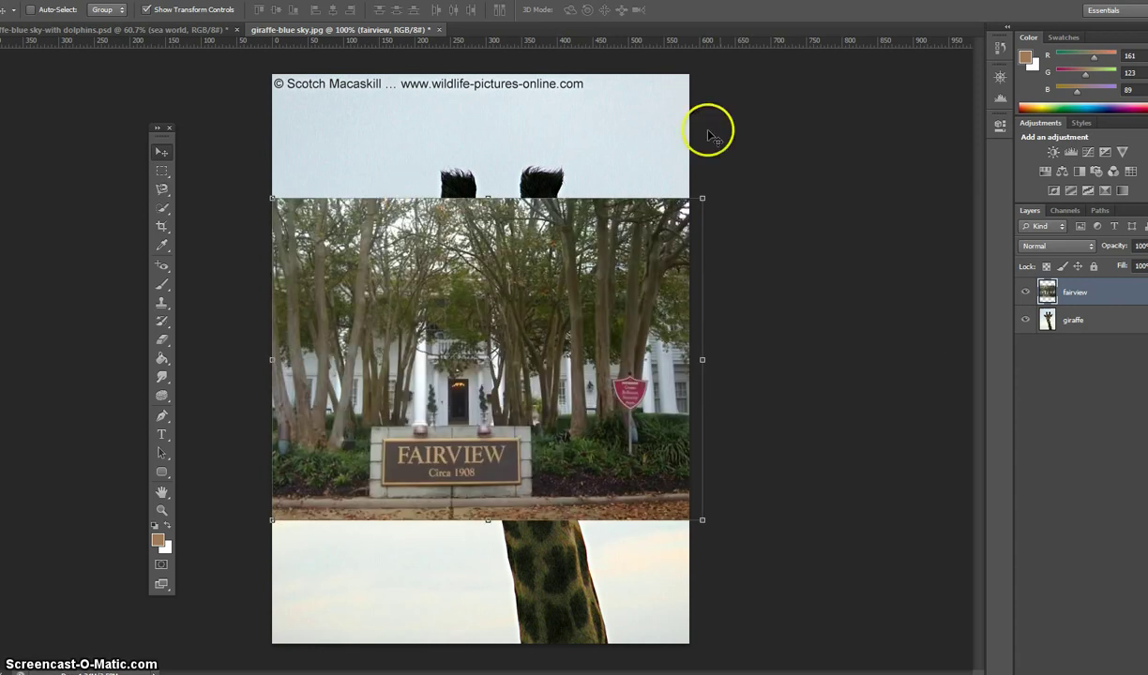
{"action": "left_click_drag", "start_coordinate": [703, 197], "coordinate": [703, 158]}
{"action": "left_click_drag", "start_coordinate": [701, 519], "coordinate": [724, 650]}
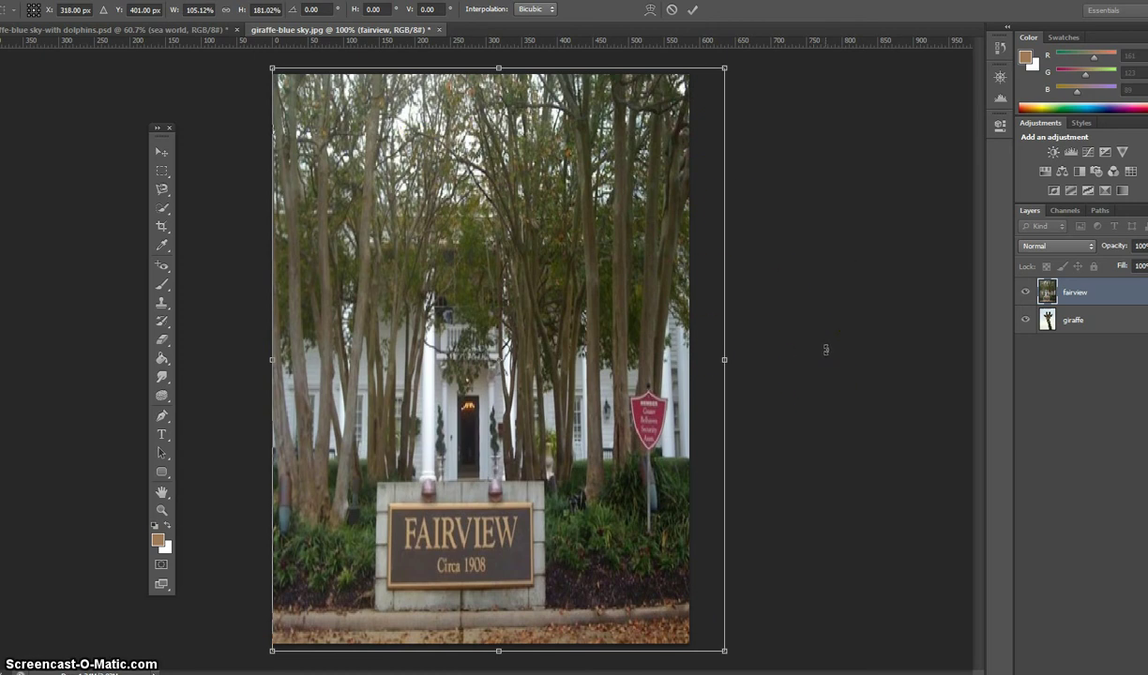
{"action": "key", "text": "Return"}
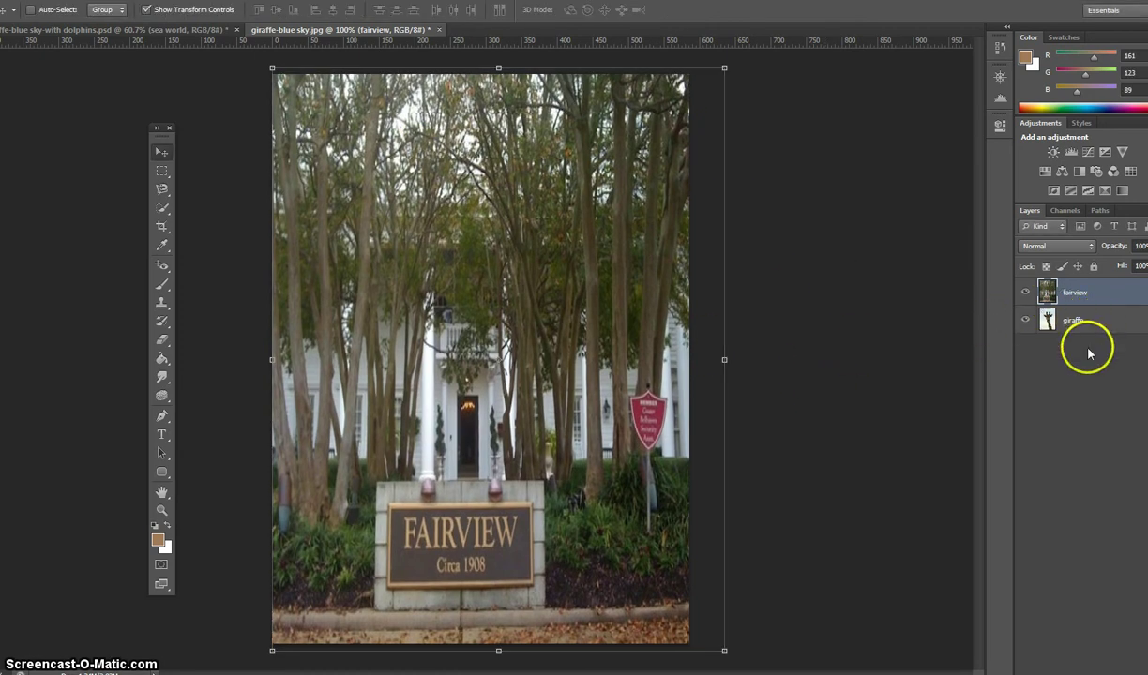
{"action": "mouse_move", "coordinate": [1085, 330]}
{"action": "left_mouse_down"}
{"action": "mouse_move", "coordinate": [1083, 267]}
{"action": "mouse_move", "coordinate": [1070, 300]}
{"action": "mouse_move", "coordinate": [1091, 327]}
{"action": "left_mouse_up"}
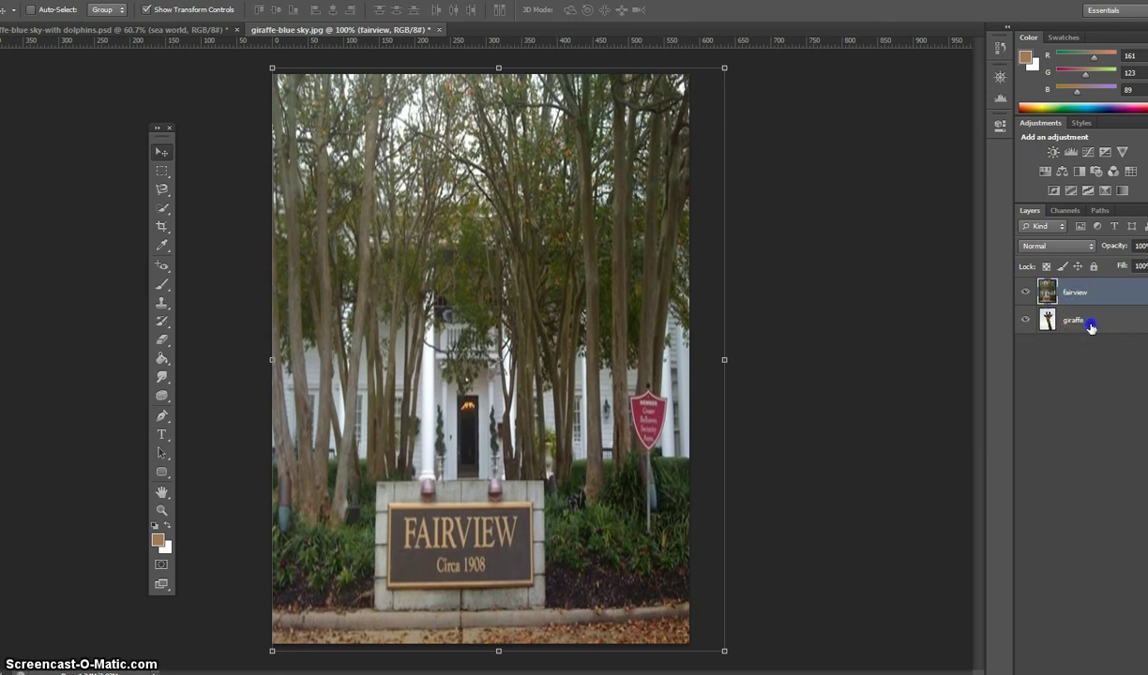
{"action": "left_click_drag", "start_coordinate": [1085, 292], "coordinate": [1086, 294]}
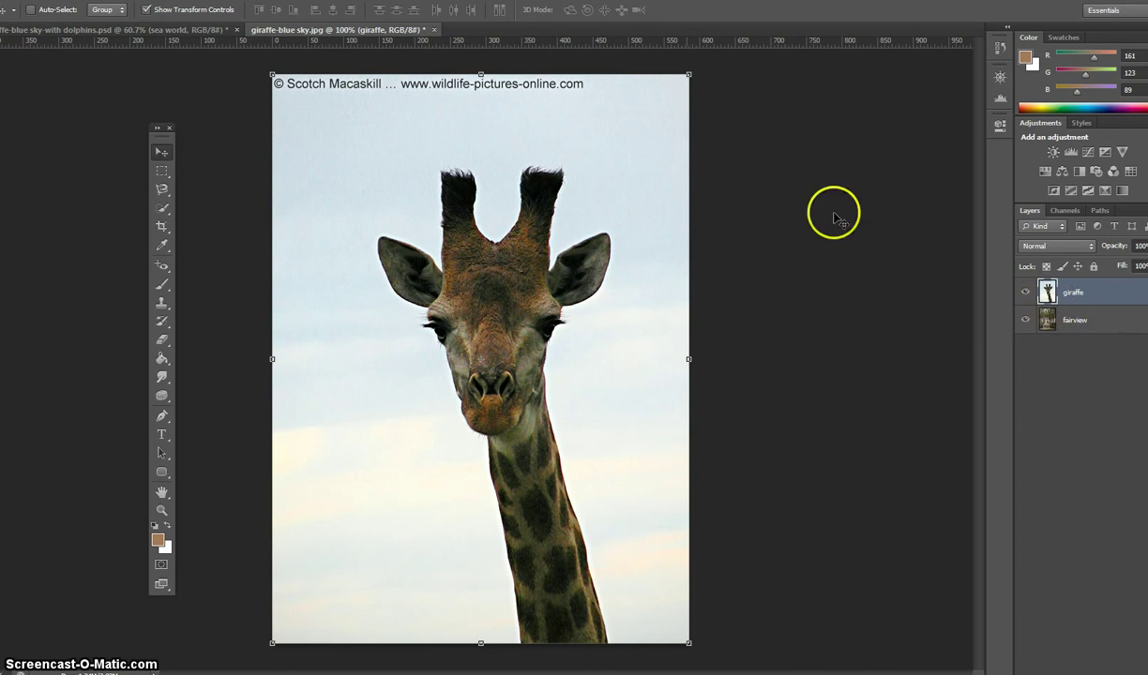
Select the copyright-and-sky strip on the giraffe layer with the Rectangular Marquee, delete it, and deselect.
{"action": "left_click", "coordinate": [146, 10]}
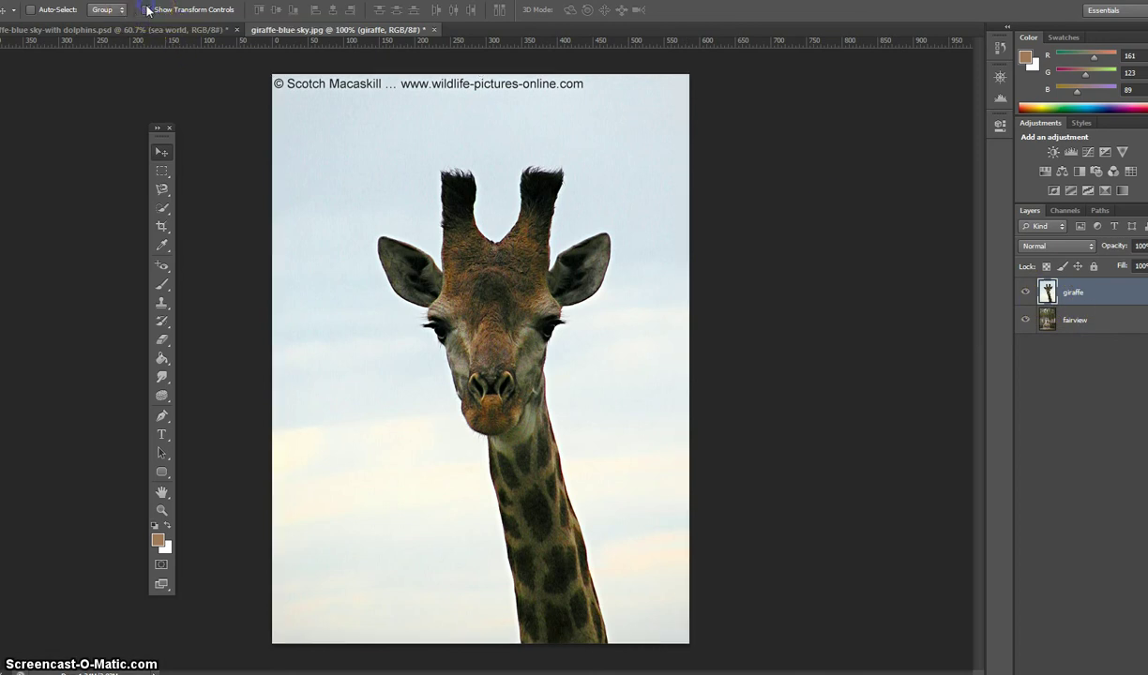
{"action": "left_click", "coordinate": [161, 172]}
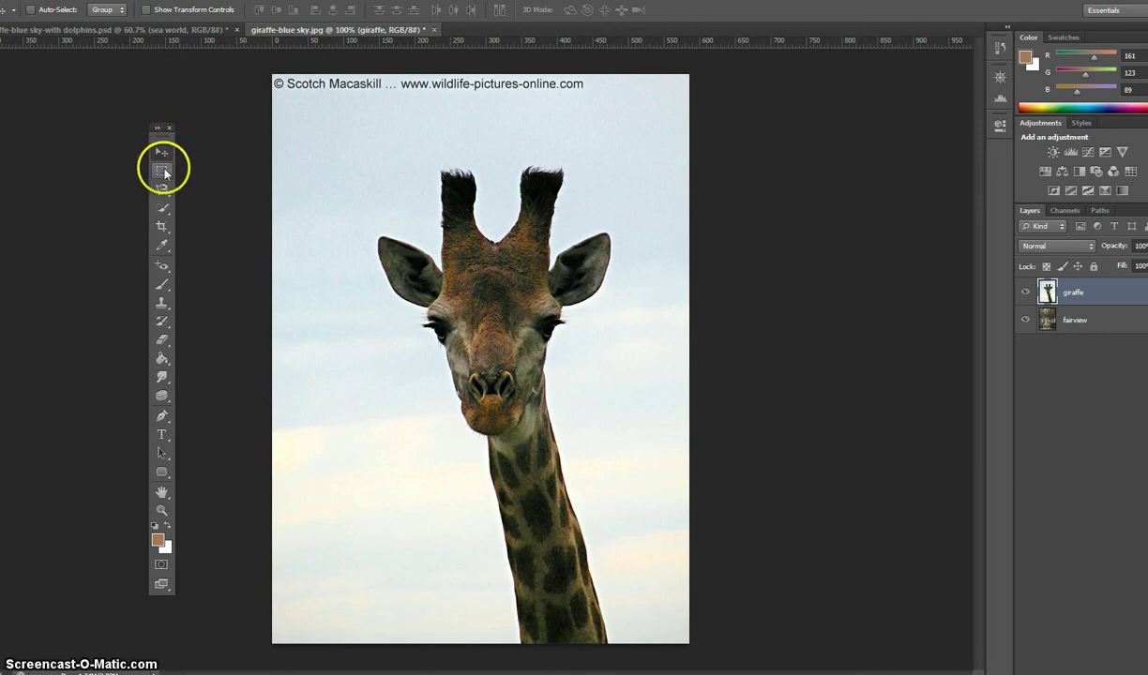
{"action": "left_click", "coordinate": [161, 171]}
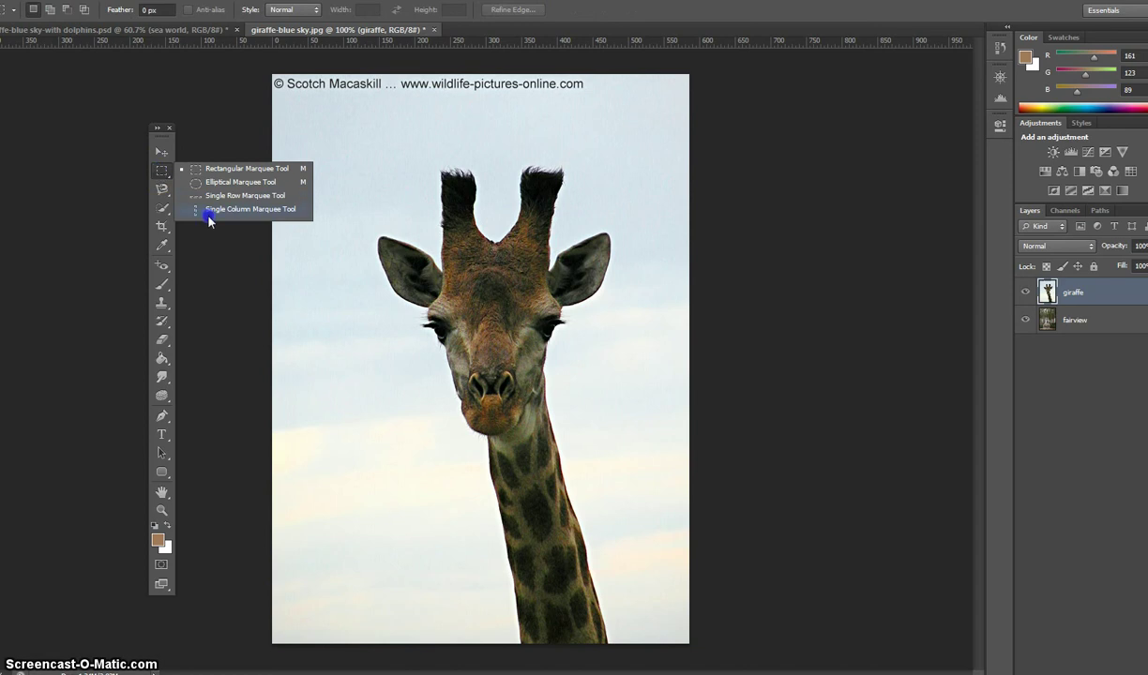
{"action": "left_click", "coordinate": [225, 170]}
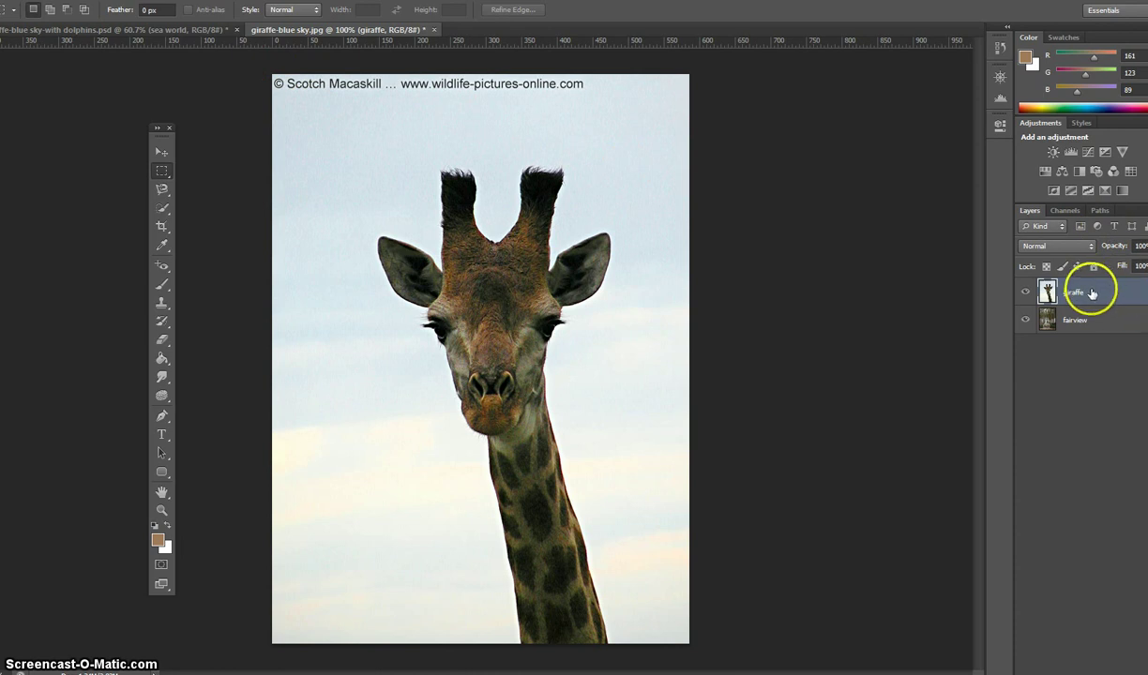
{"action": "left_click_drag", "start_coordinate": [272, 73], "coordinate": [696, 161]}
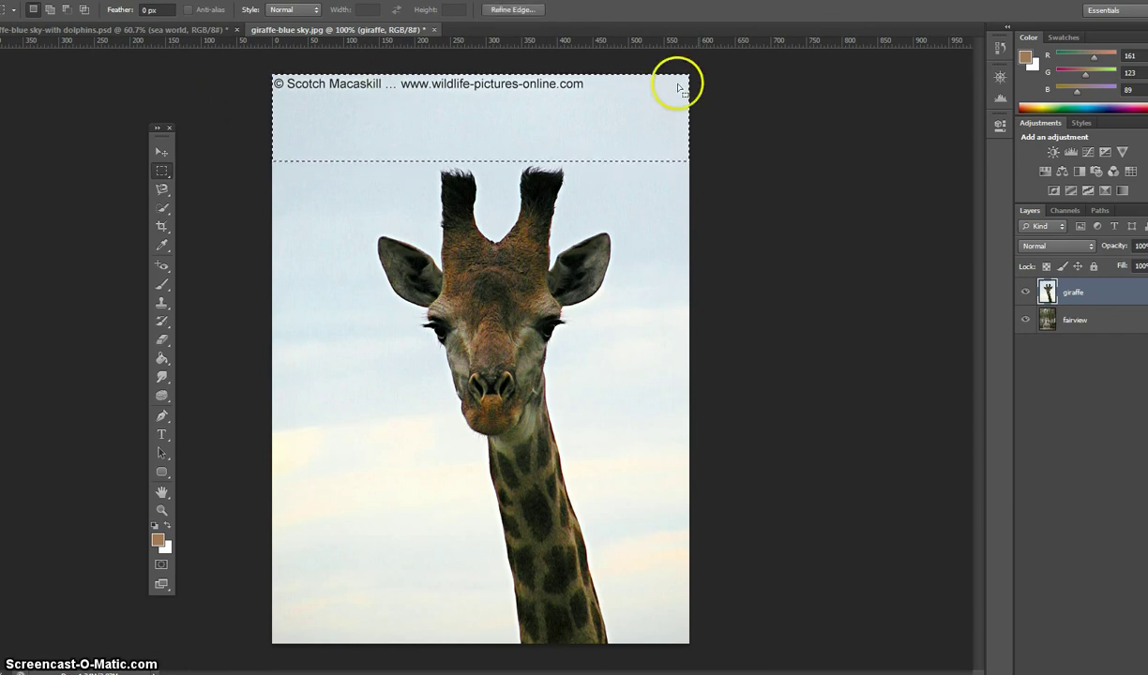
{"action": "key", "text": "Delete"}
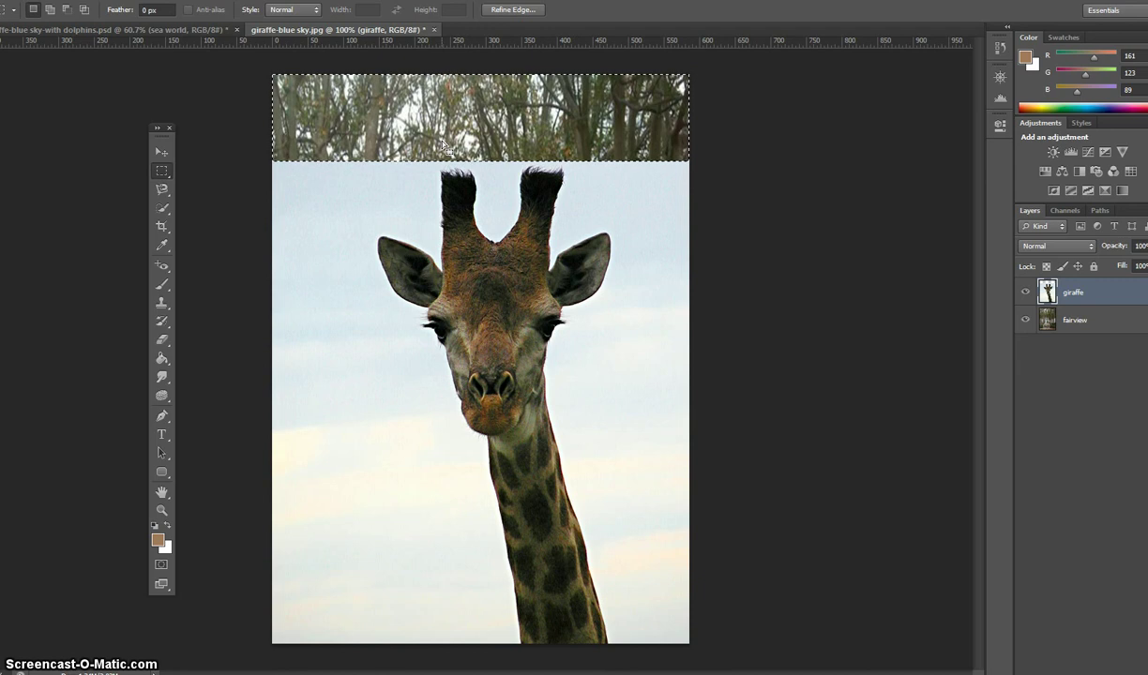
{"action": "key", "text": "ctrl+d"}
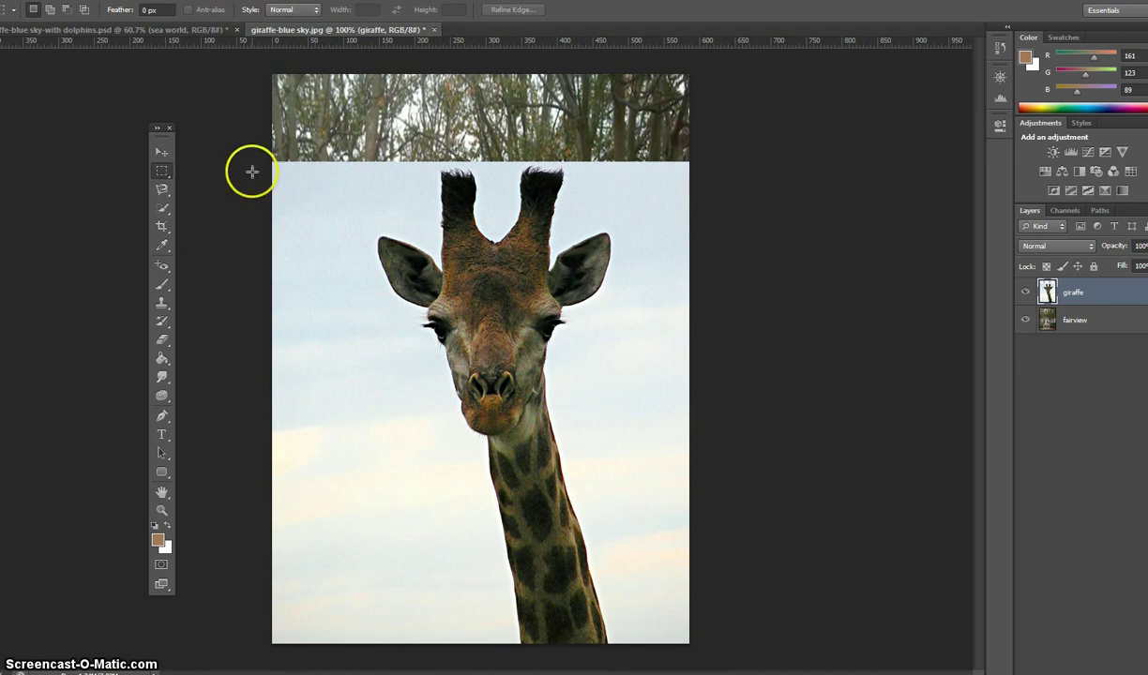
Try a left-edge strip selection, then a single-row selection along the sky's top edge.
{"action": "left_click_drag", "start_coordinate": [326, 212], "coordinate": [372, 652]}
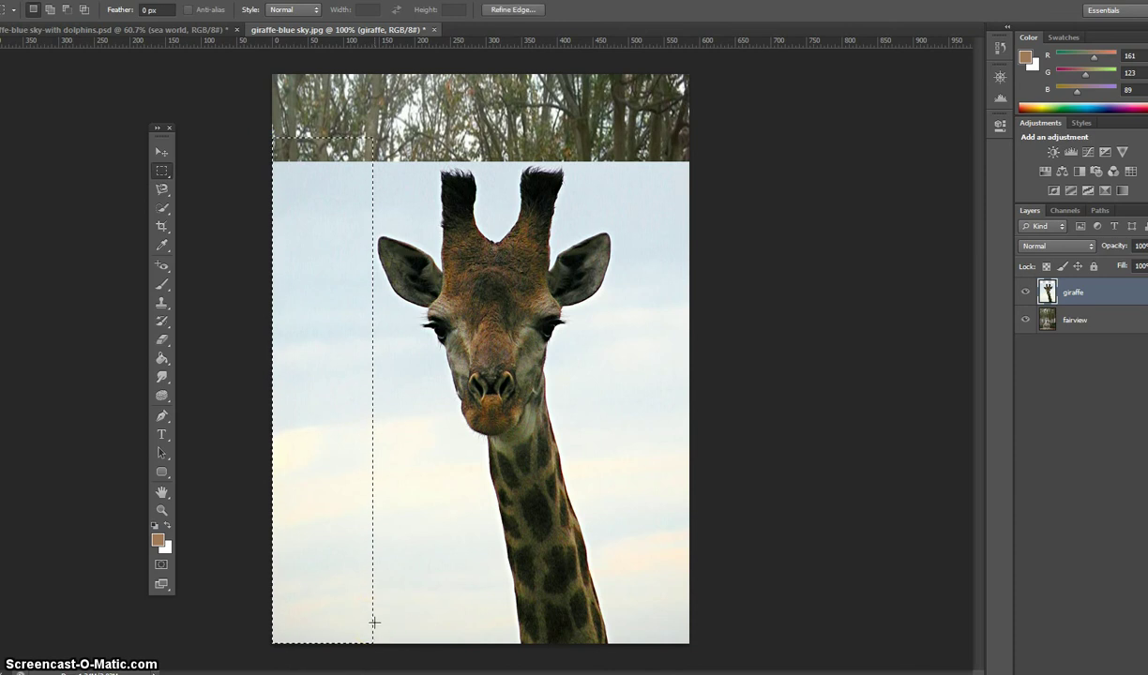
{"action": "left_click", "coordinate": [375, 624]}
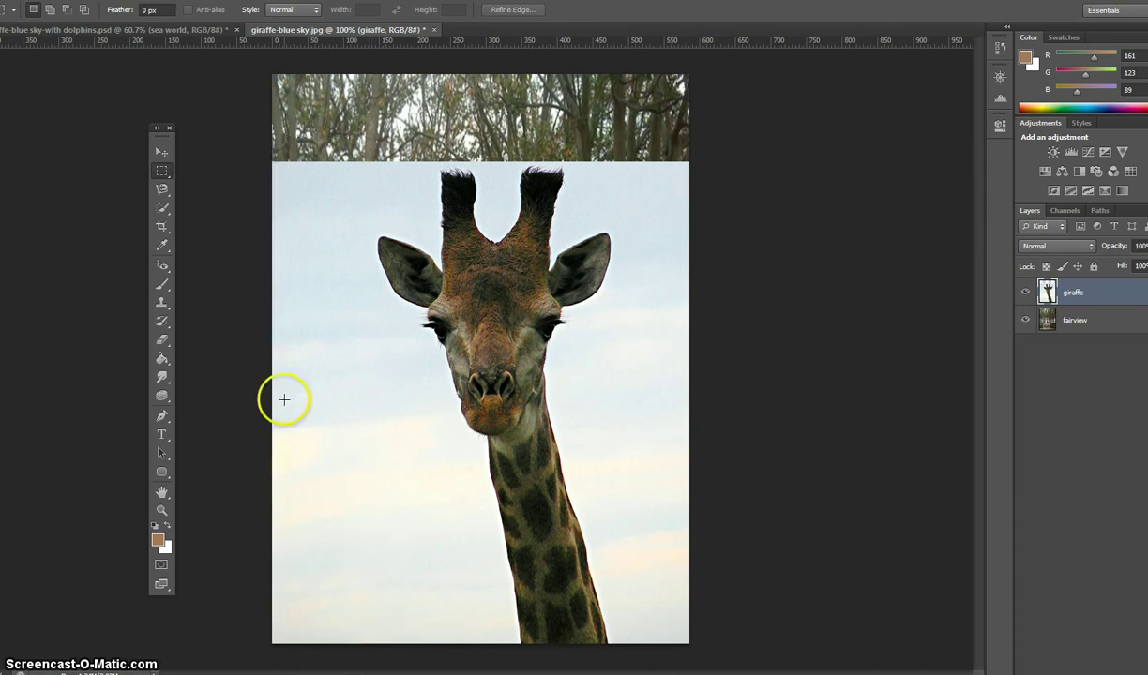
{"action": "left_click", "coordinate": [165, 173]}
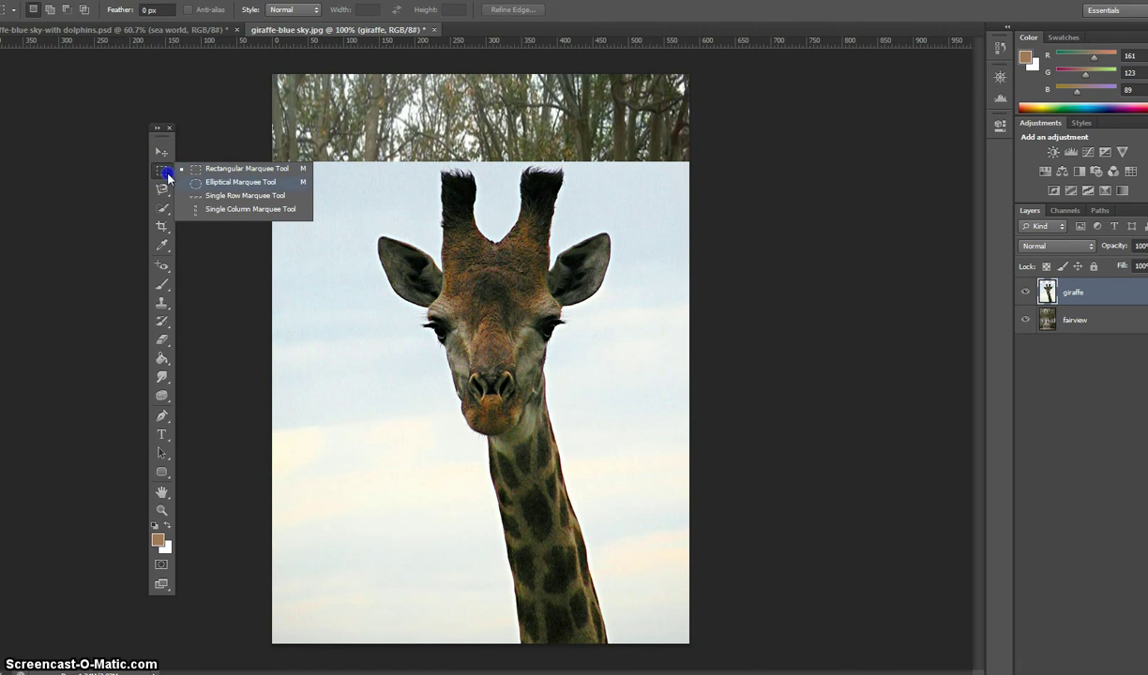
{"action": "left_click", "coordinate": [221, 182]}
{"action": "left_click", "coordinate": [162, 174]}
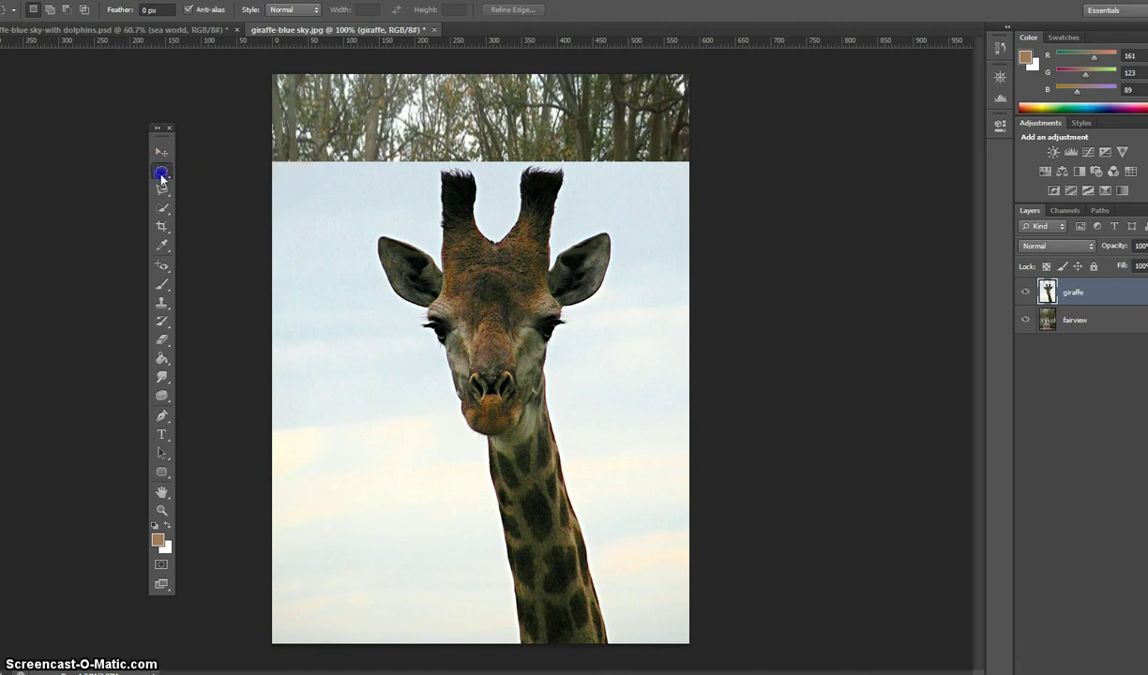
{"action": "left_click", "coordinate": [244, 195]}
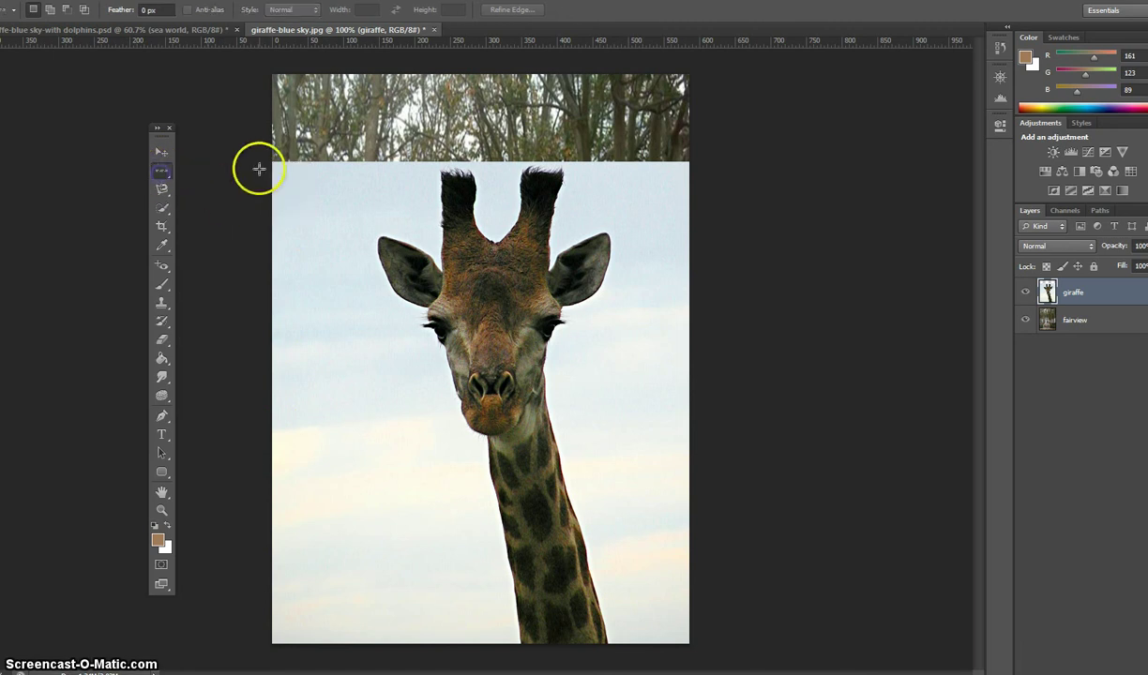
{"action": "left_click", "coordinate": [276, 165]}
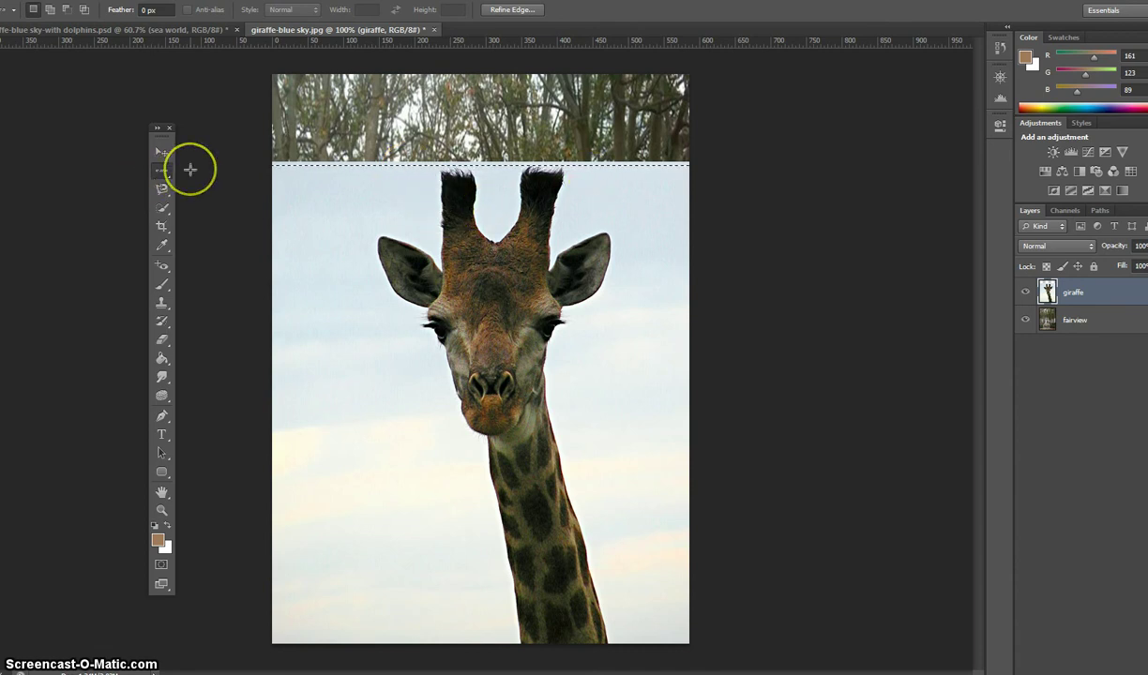
Zoom to 200% and drag a selection whose right edge runs beside the giraffe's head.
{"action": "left_click", "coordinate": [159, 151]}
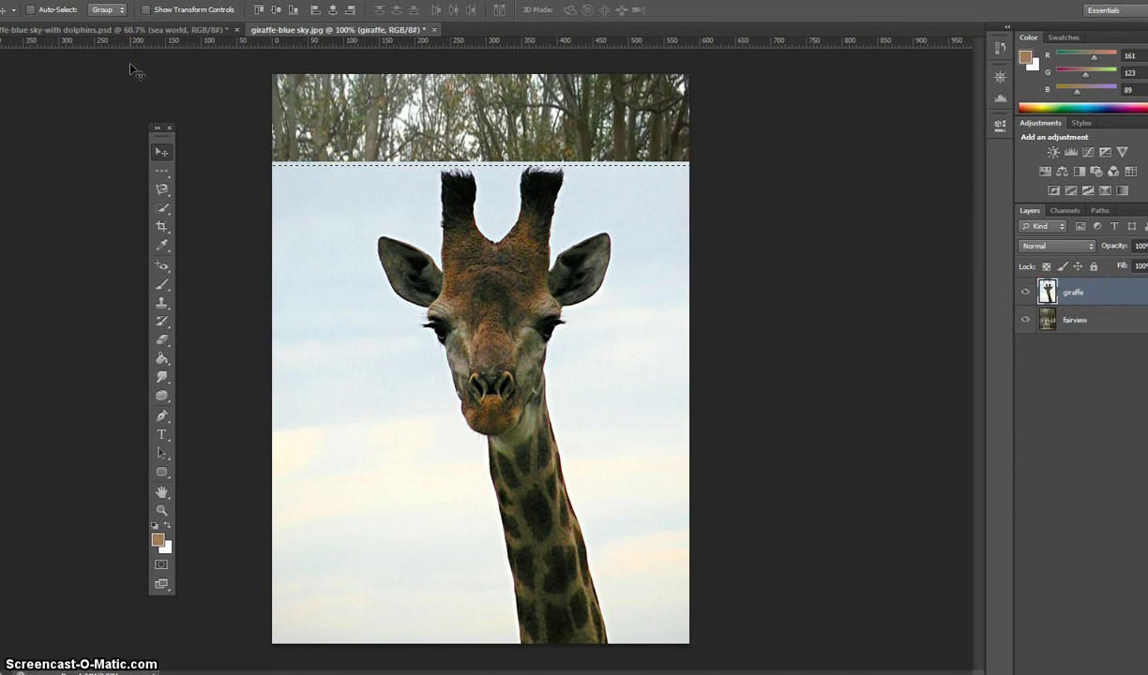
{"action": "left_click", "coordinate": [222, 105]}
{"action": "left_click", "coordinate": [432, 196]}
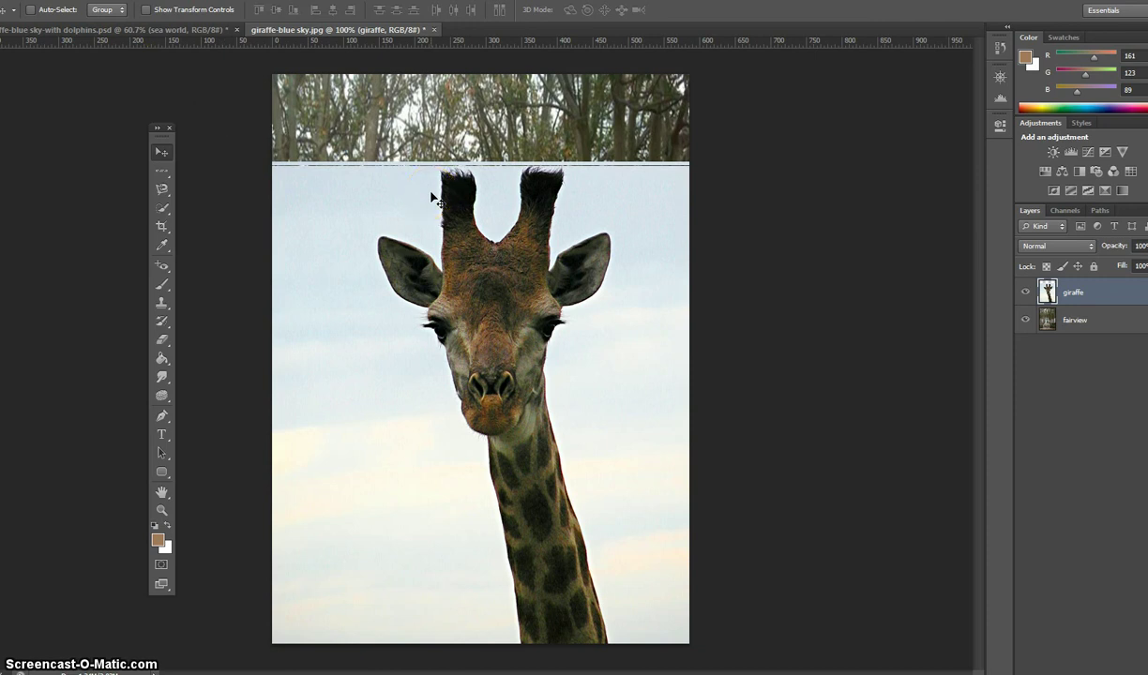
{"action": "key", "text": "ctrl+plus"}
{"action": "left_click_drag", "start_coordinate": [434, 199], "coordinate": [434, 370]}
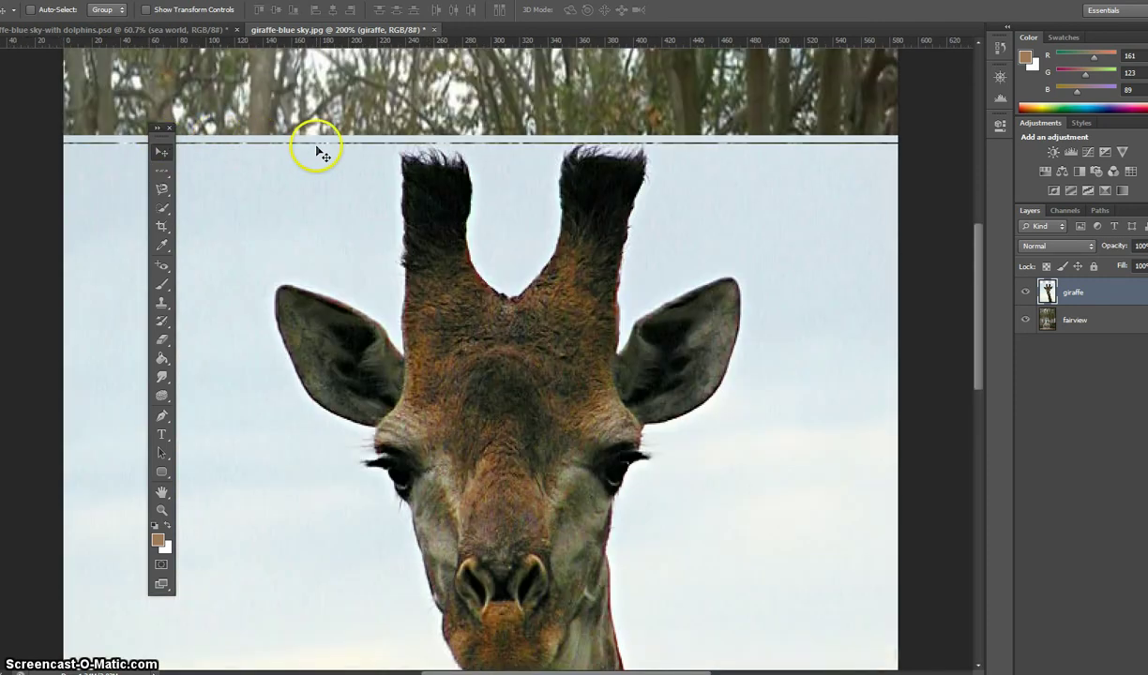
{"action": "left_click", "coordinate": [161, 170]}
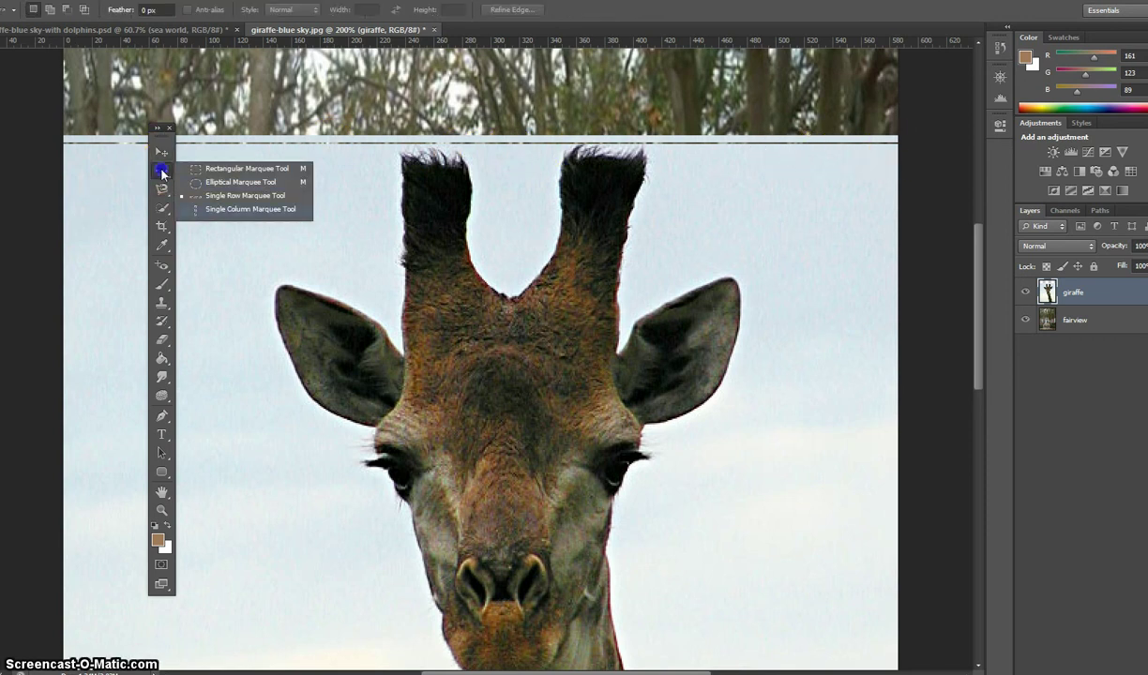
{"action": "left_click", "coordinate": [250, 209]}
{"action": "left_click_drag", "start_coordinate": [779, 151], "coordinate": [804, 124]}
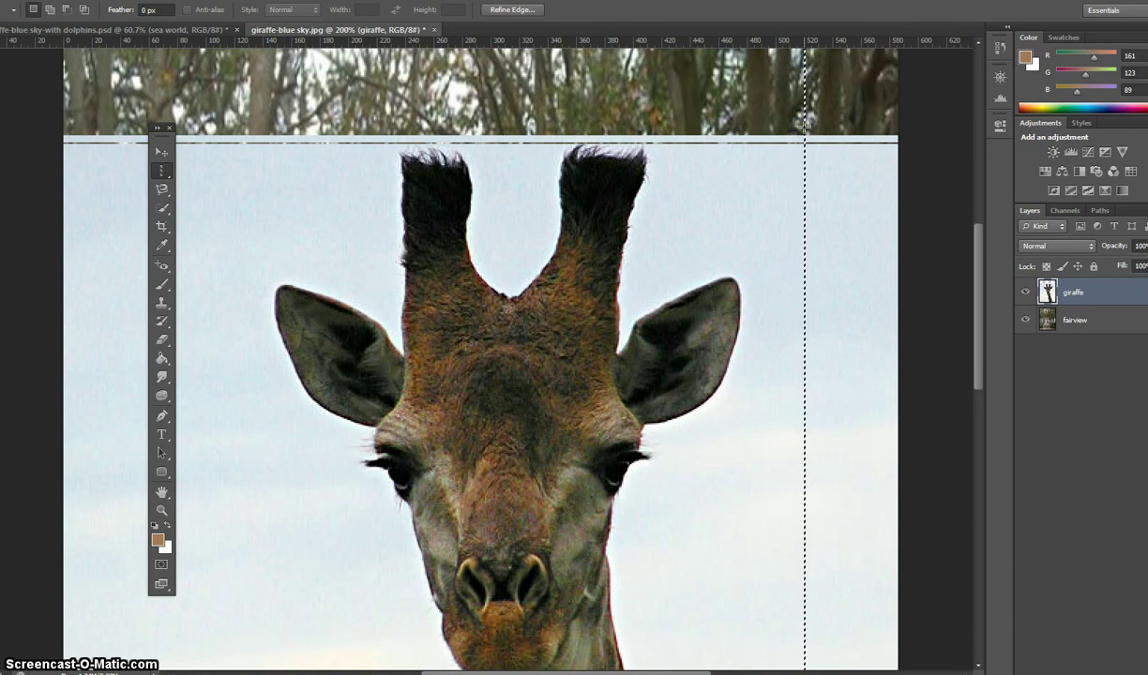
{"action": "left_click_drag", "start_coordinate": [589, 159], "coordinate": [795, 211]}
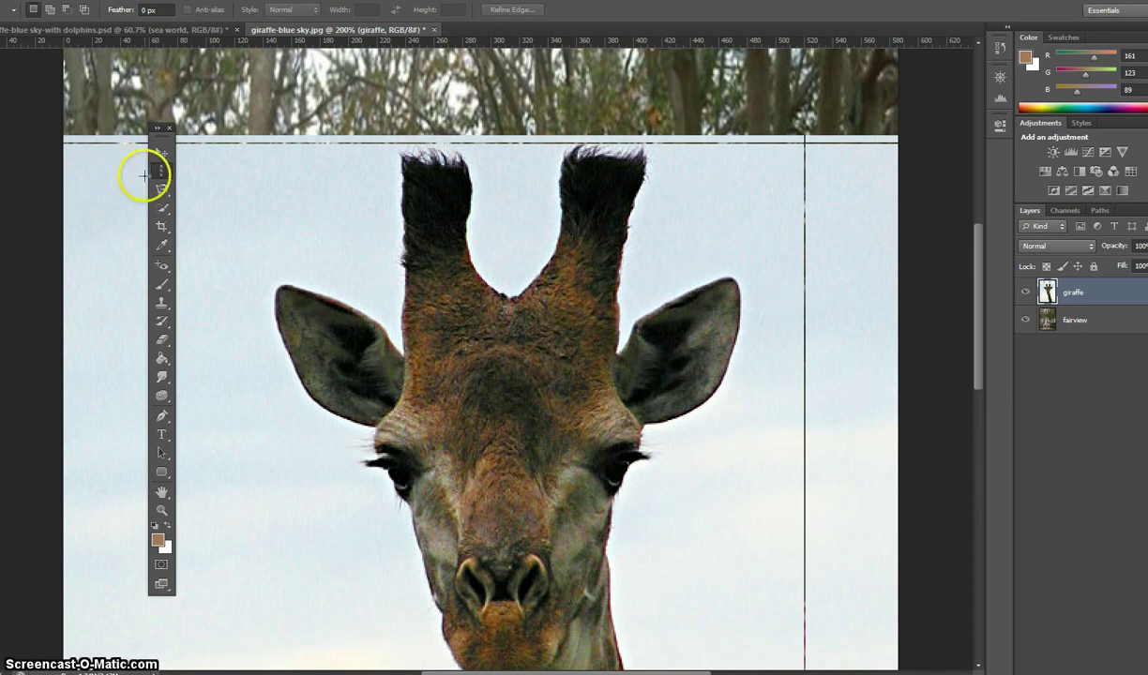
Switch to the Magic Wand at tolerance 10 and select the sky strip at the top right.
{"action": "left_click", "coordinate": [163, 209]}
{"action": "right_click", "coordinate": [163, 211]}
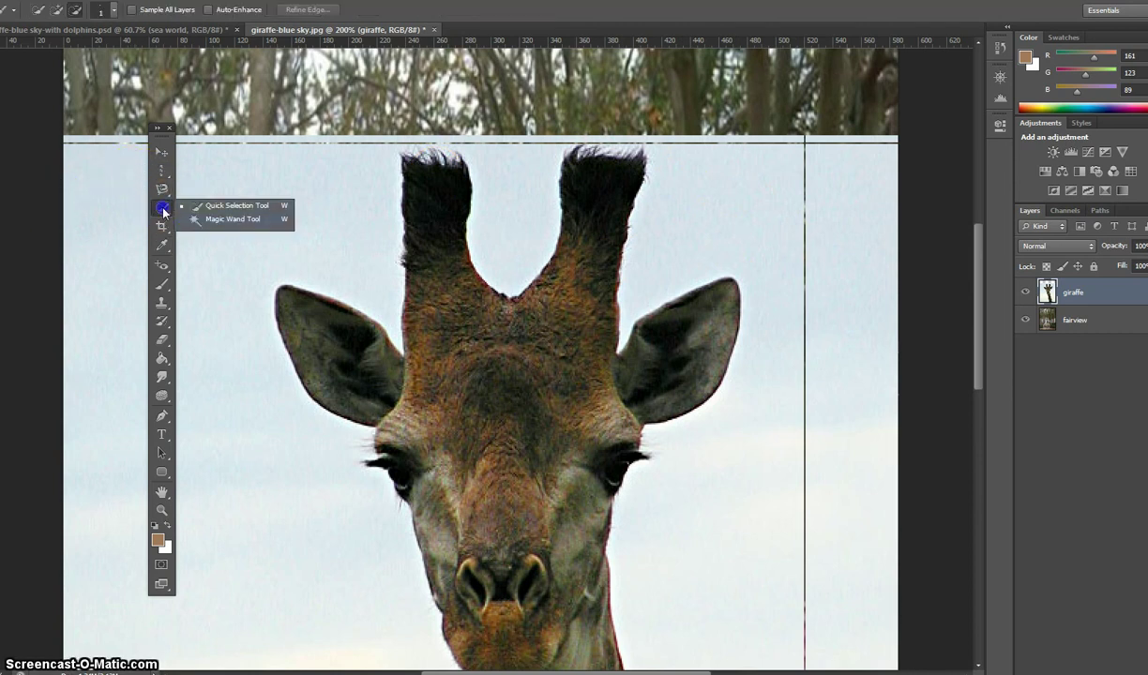
{"action": "left_click", "coordinate": [229, 218]}
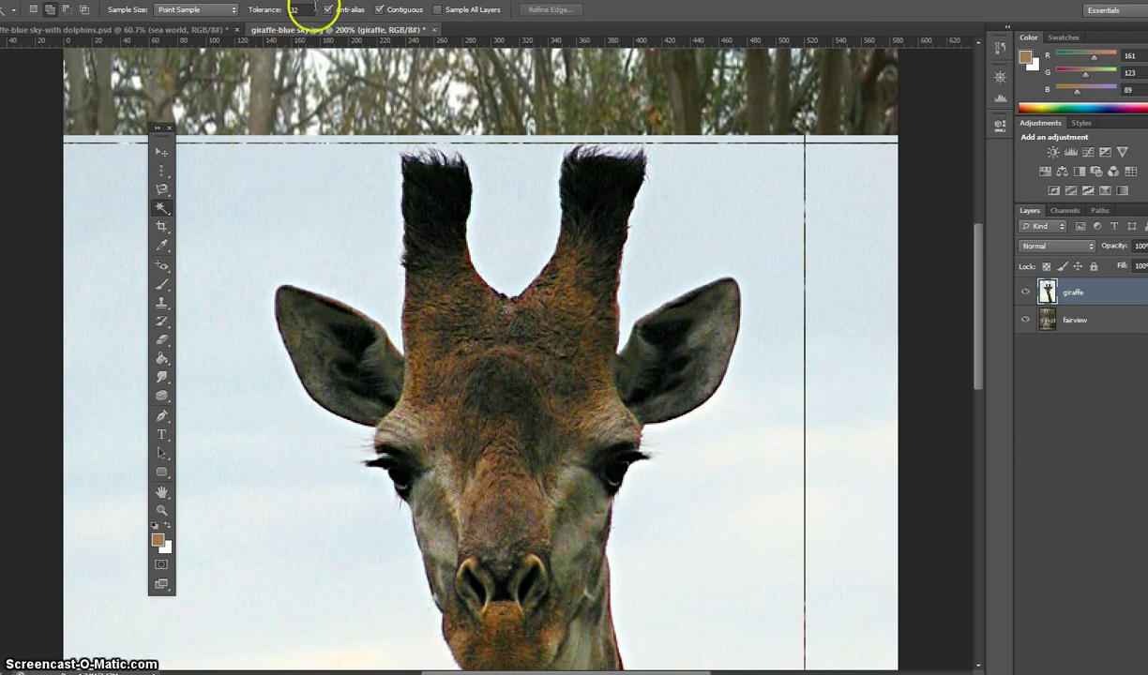
{"action": "left_click", "coordinate": [270, 10]}
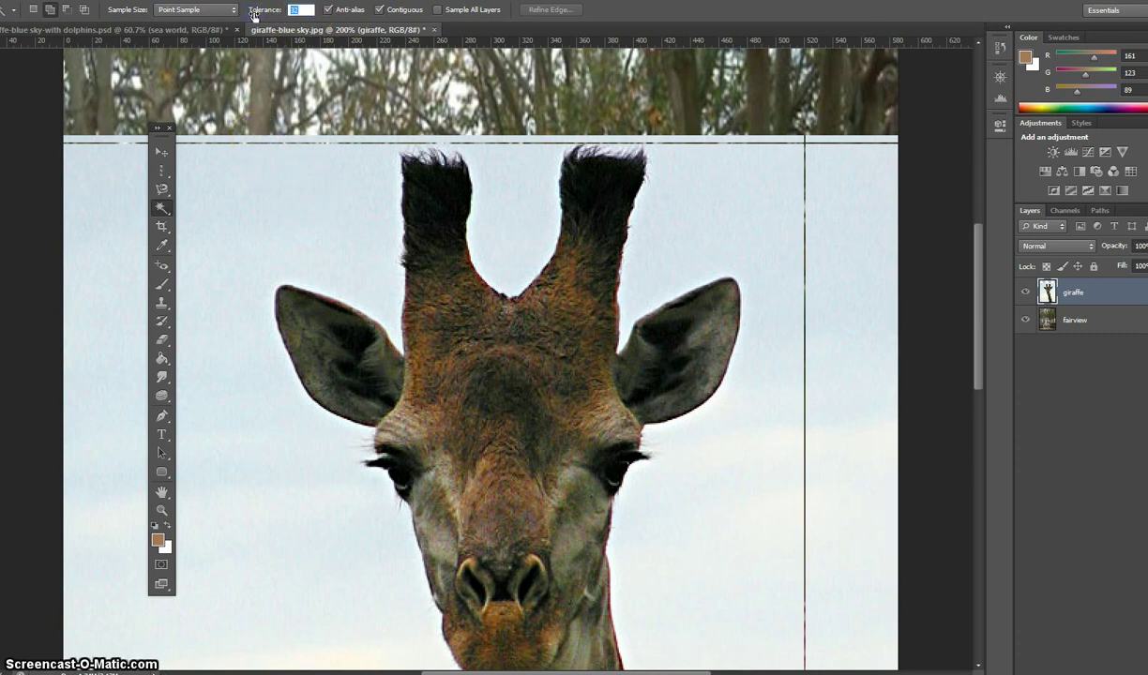
{"action": "type", "text": "10"}
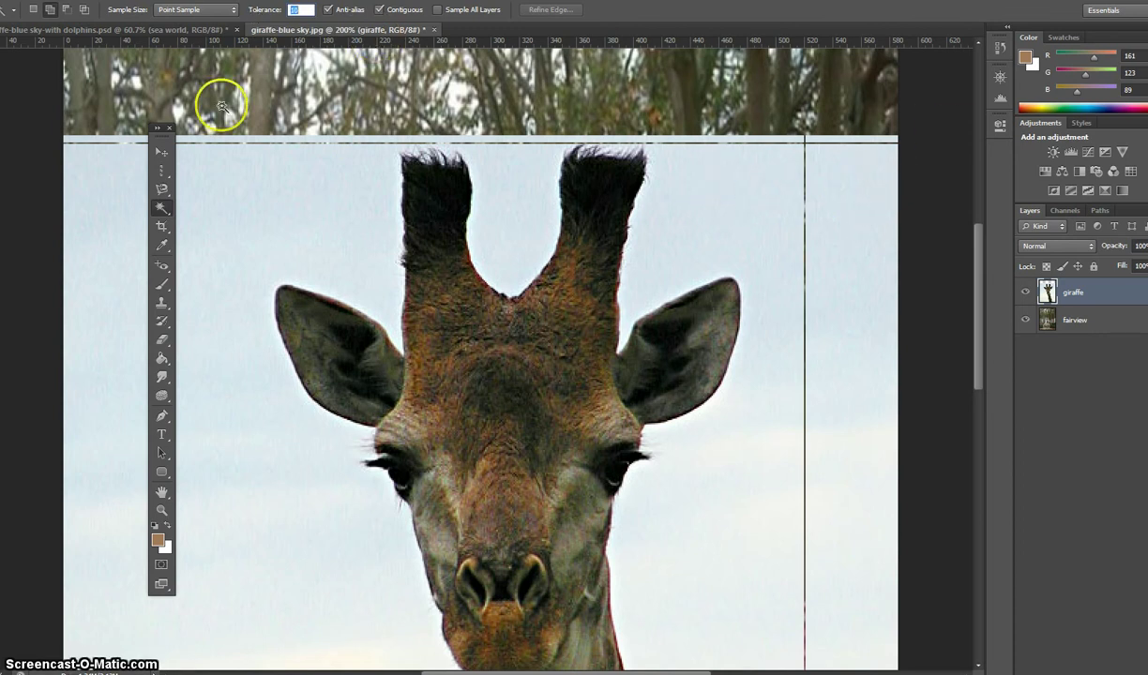
{"action": "left_click", "coordinate": [860, 175]}
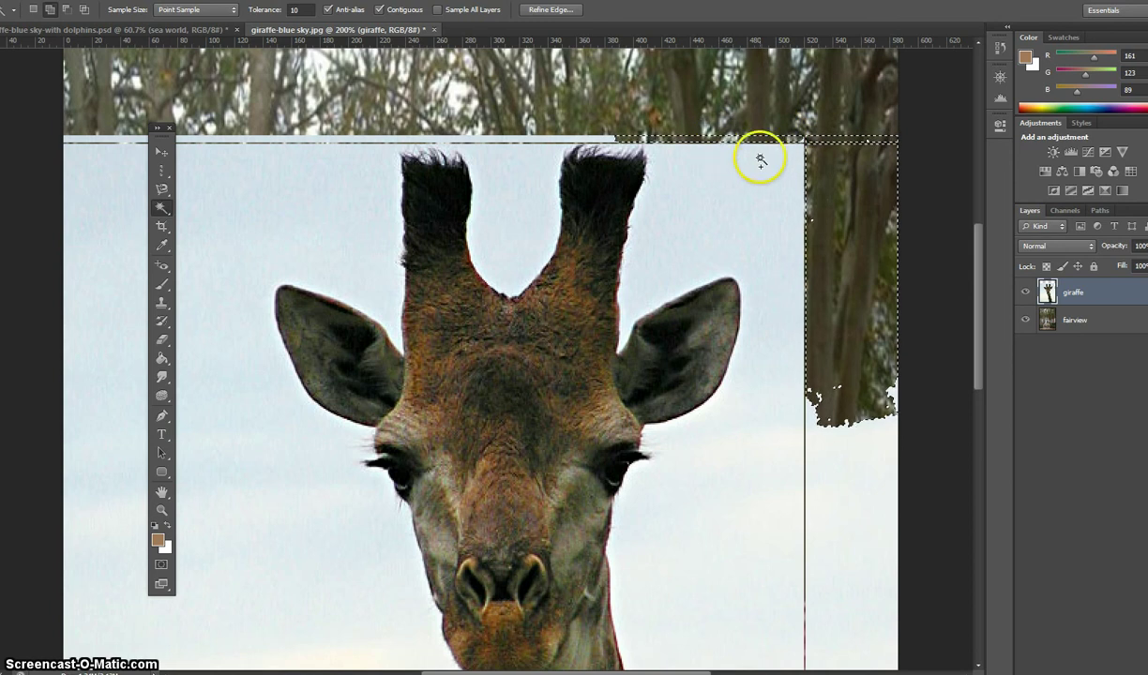
Select the sky between the giraffe's right ear and the trees, then deselect it.
{"action": "left_click", "coordinate": [765, 160]}
{"action": "left_click", "coordinate": [771, 249]}
{"action": "left_click", "coordinate": [787, 328]}
{"action": "left_click", "coordinate": [789, 243]}
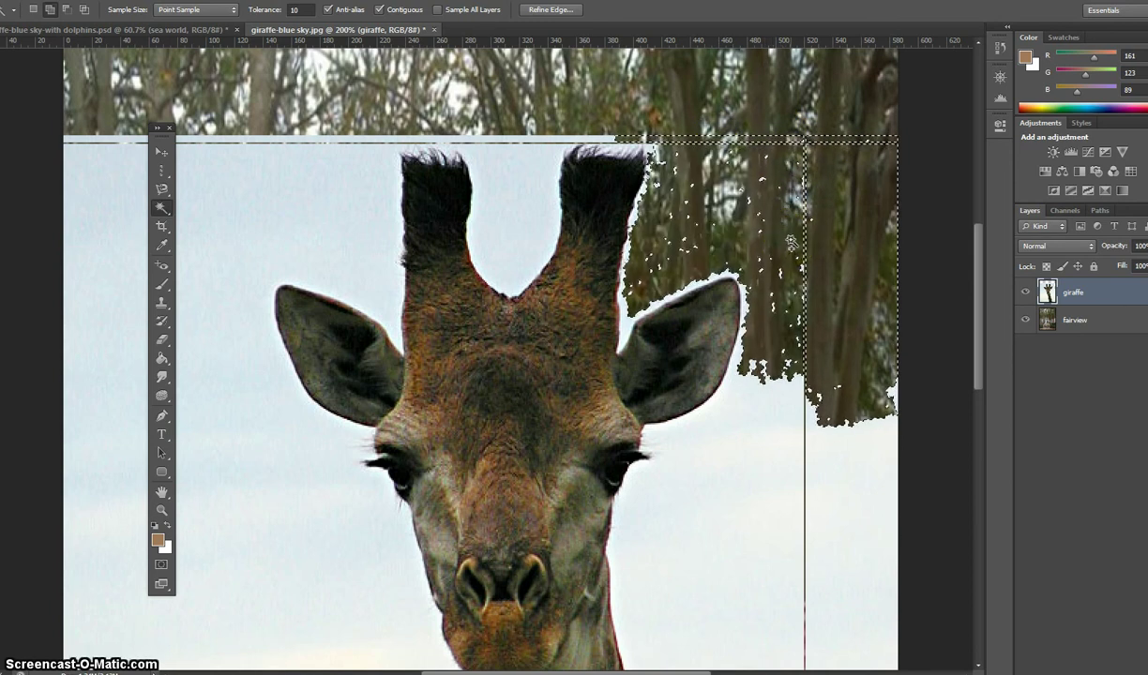
{"action": "key", "text": "ctrl+d"}
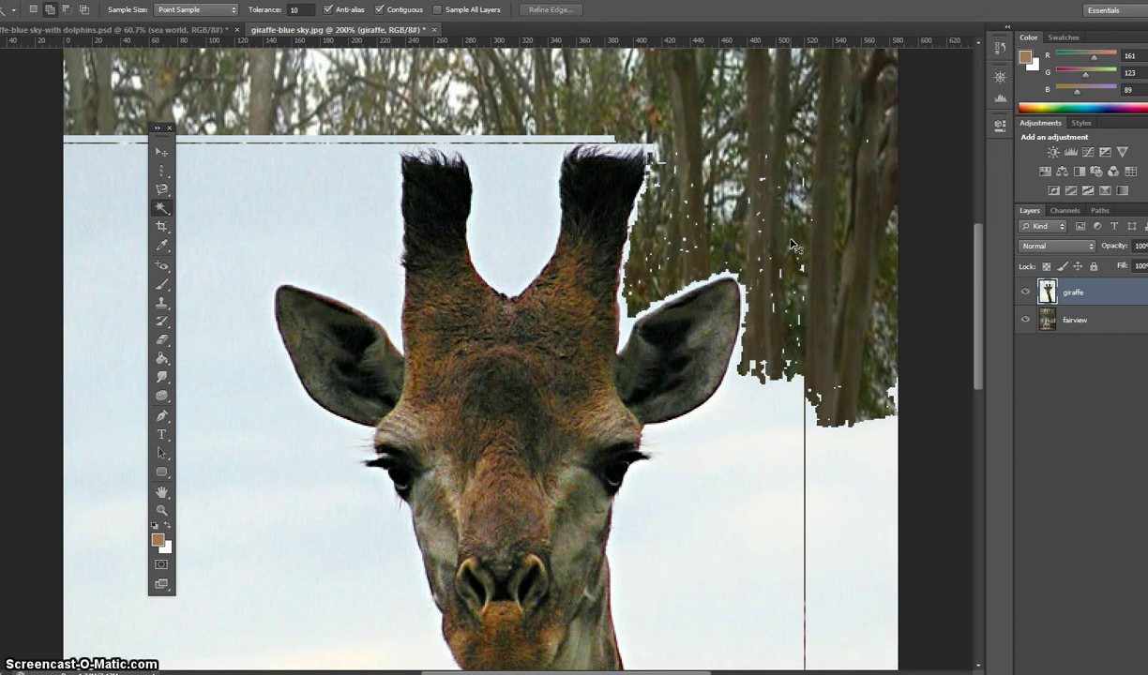
At tolerance 75, select the sky around the giraffe's head and try subtracting the horn tip.
{"action": "left_click", "coordinate": [298, 9]}
{"action": "double_click", "coordinate": [298, 9]}
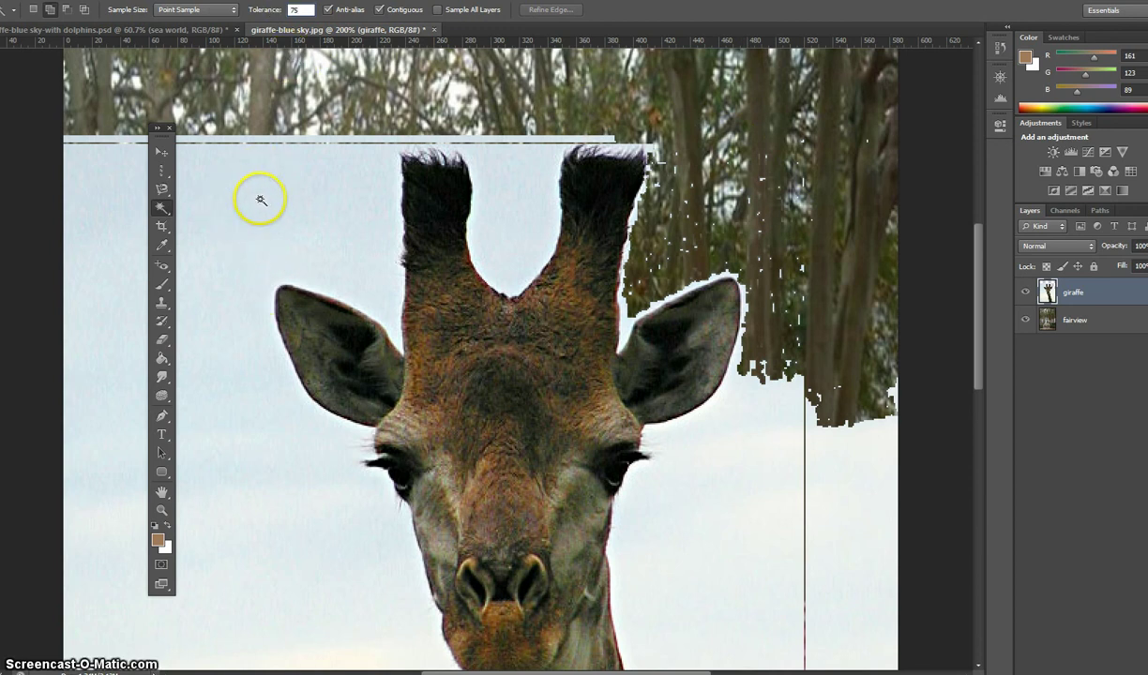
{"action": "left_click", "coordinate": [260, 199]}
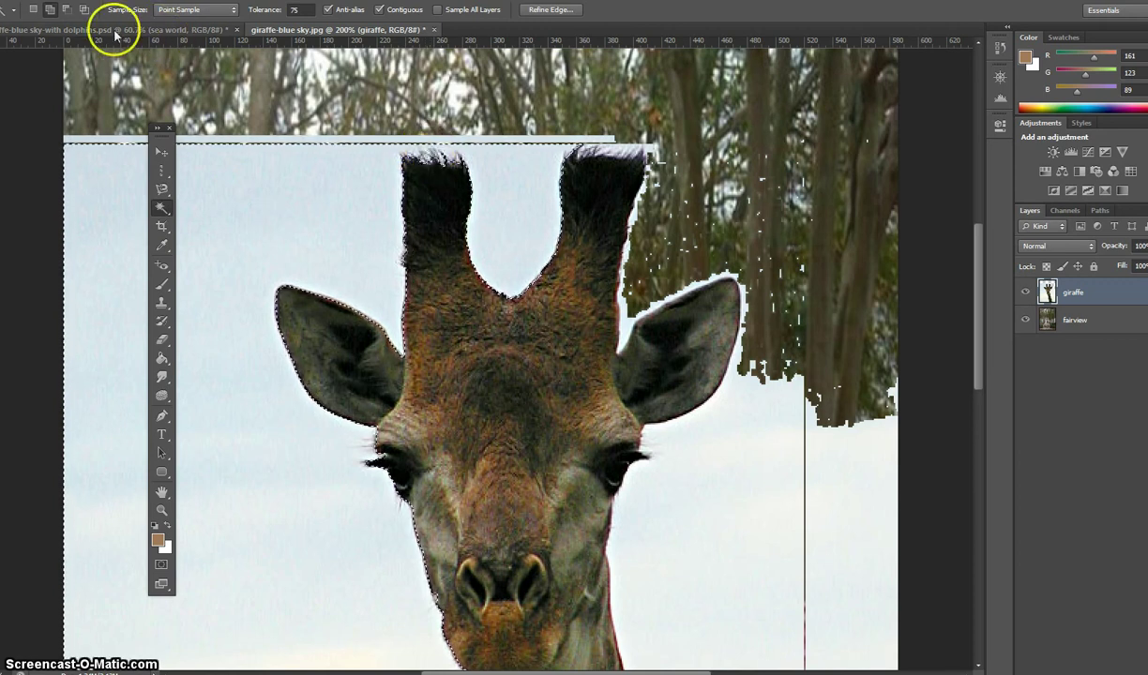
{"action": "left_click", "coordinate": [66, 10]}
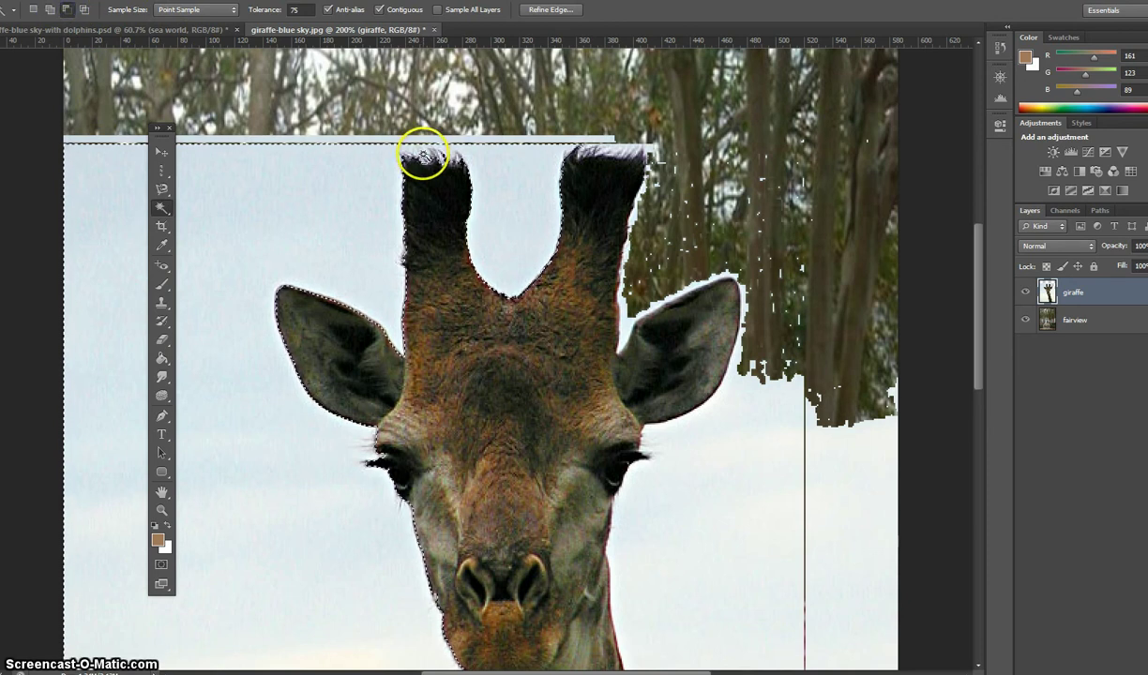
{"action": "left_click", "coordinate": [424, 157]}
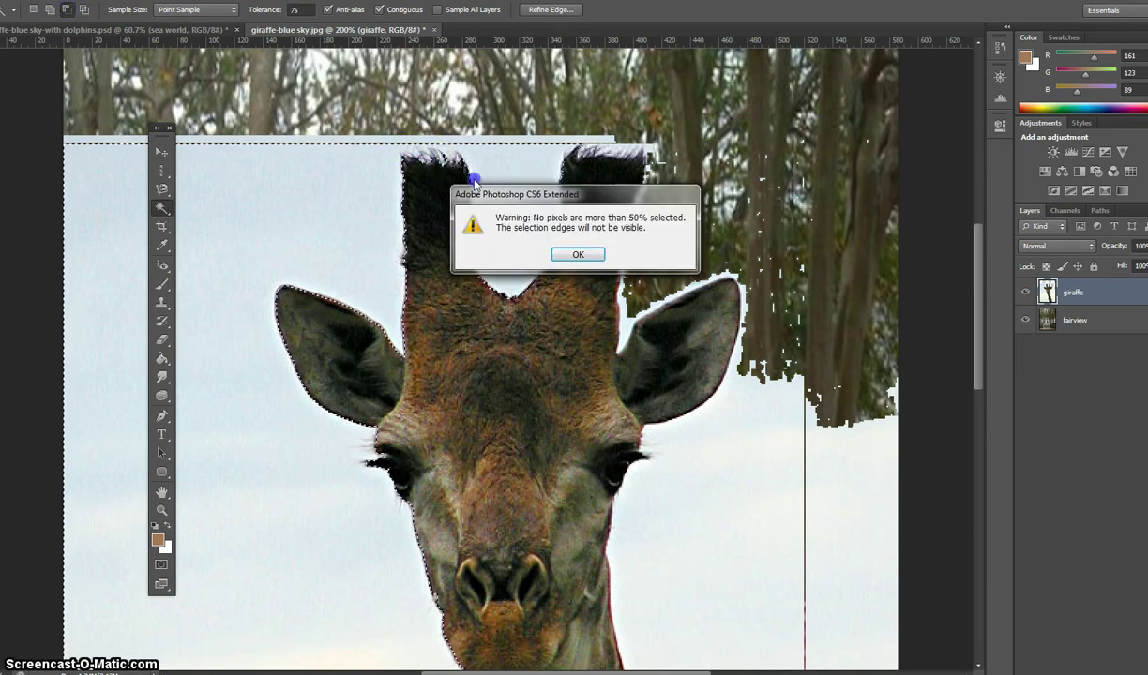
{"action": "left_click", "coordinate": [577, 254]}
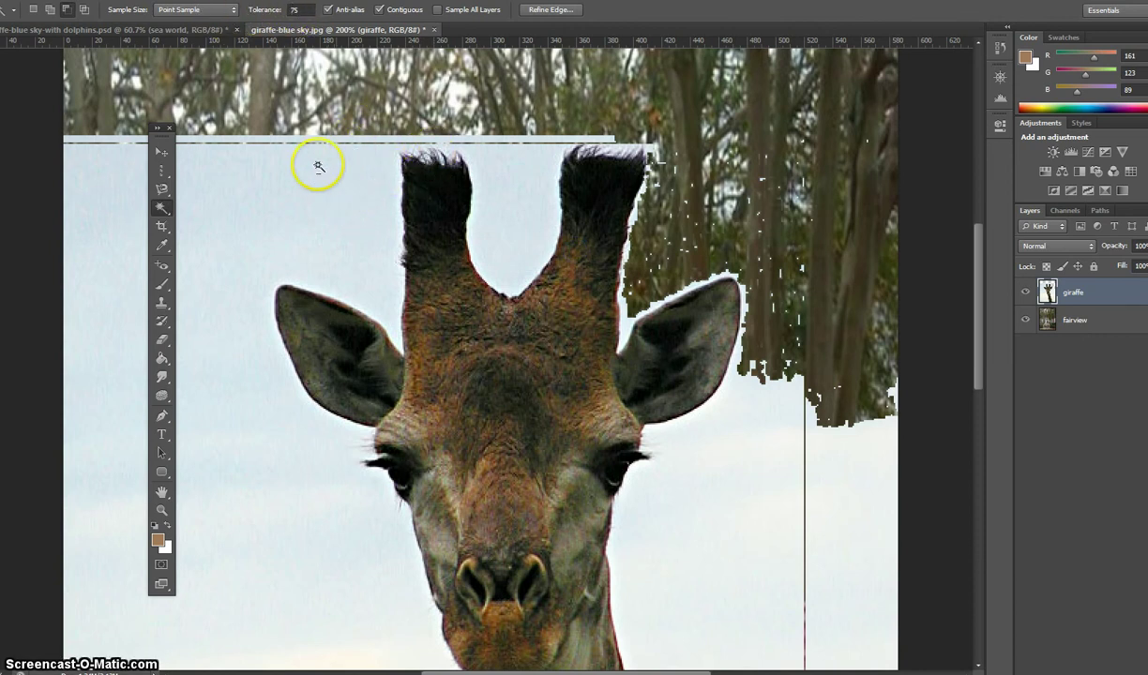
Add the sky around the giraffe to the selection again and set tolerance to 20.
{"action": "left_click", "coordinate": [50, 10]}
{"action": "left_click", "coordinate": [301, 204]}
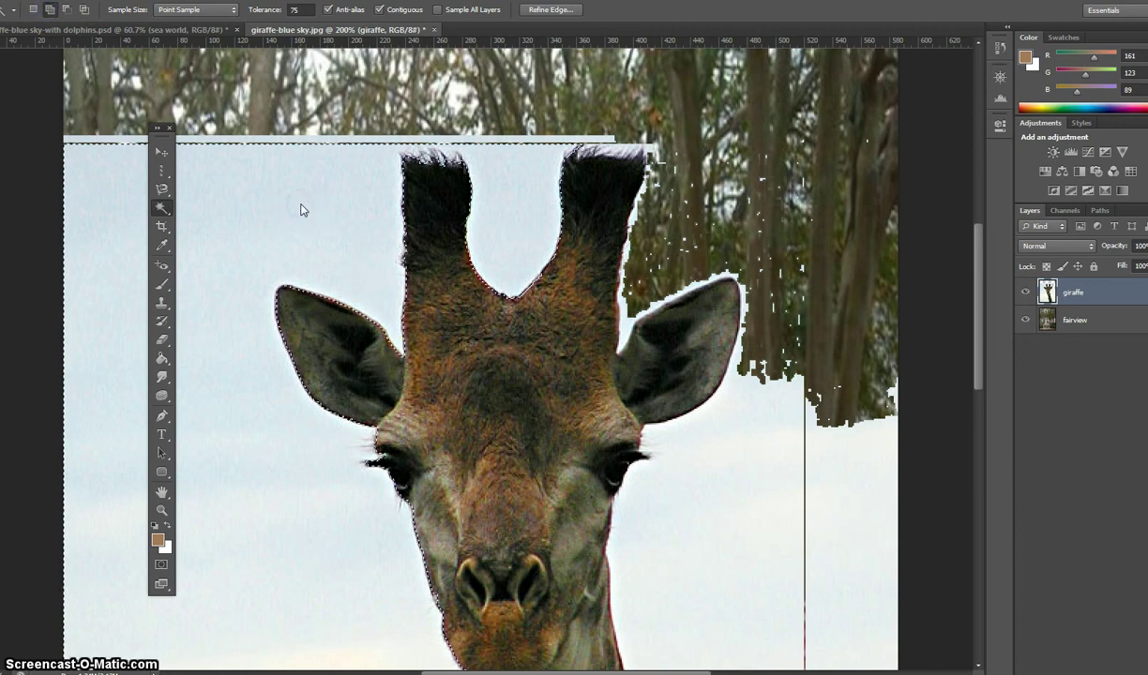
{"action": "left_click", "coordinate": [294, 9]}
{"action": "type", "text": "20"}
{"action": "left_click", "coordinate": [317, 30]}
{"action": "key", "text": "Return"}
{"action": "left_click", "coordinate": [66, 10]}
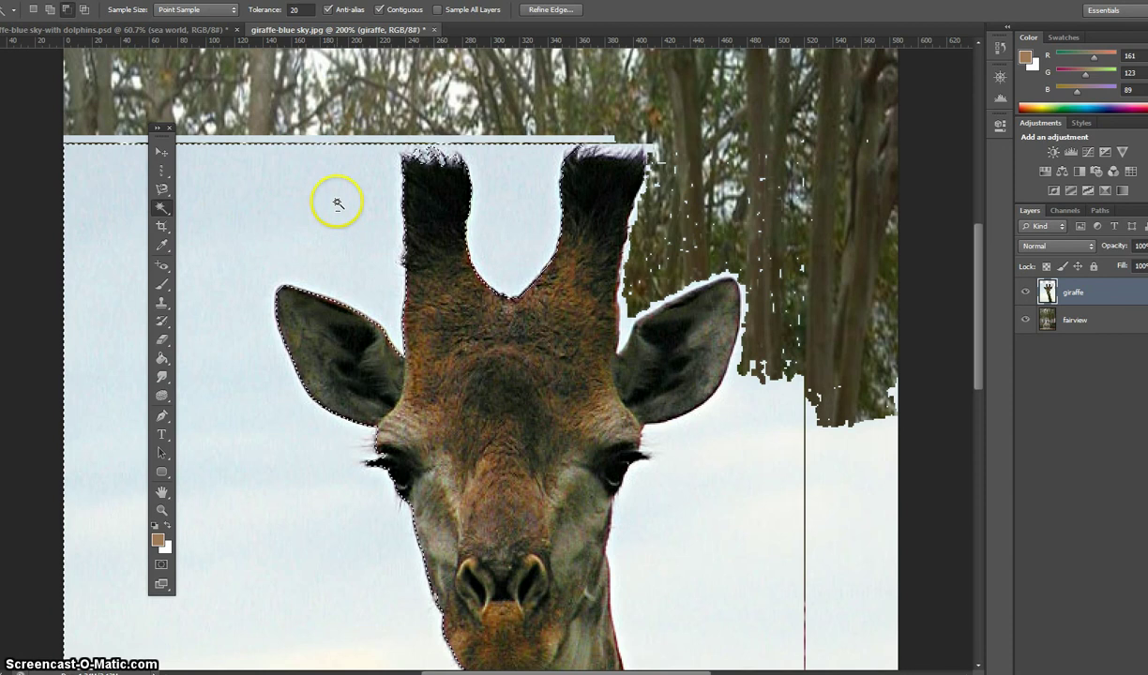
Delete the selected sky, deselect, and set the Magic Wand tolerance to 75.
{"action": "key", "text": "Delete"}
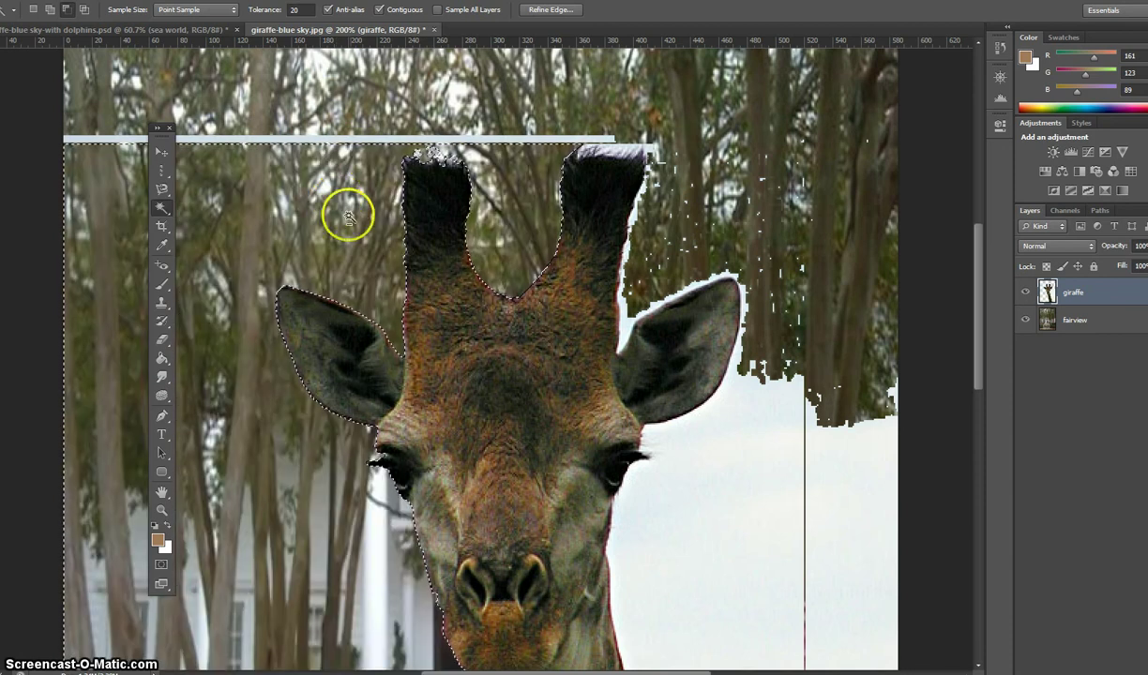
{"action": "key", "text": "ctrl+d"}
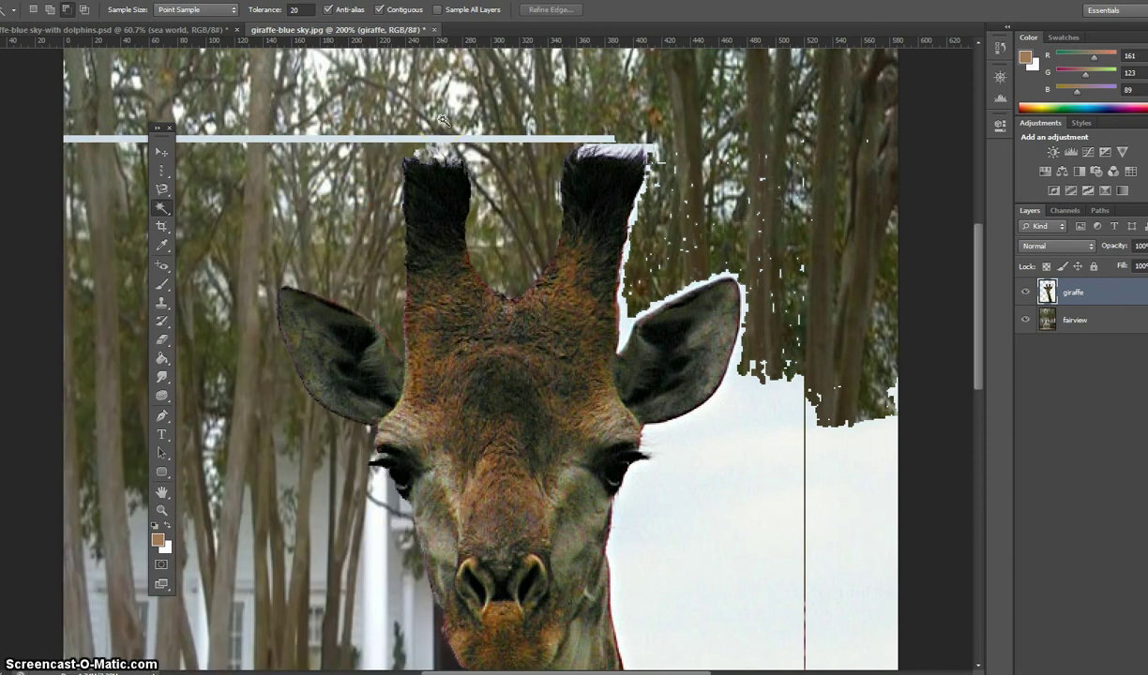
{"action": "scroll", "coordinate": [443, 120], "scroll_direction": "down", "scroll_amount": 3}
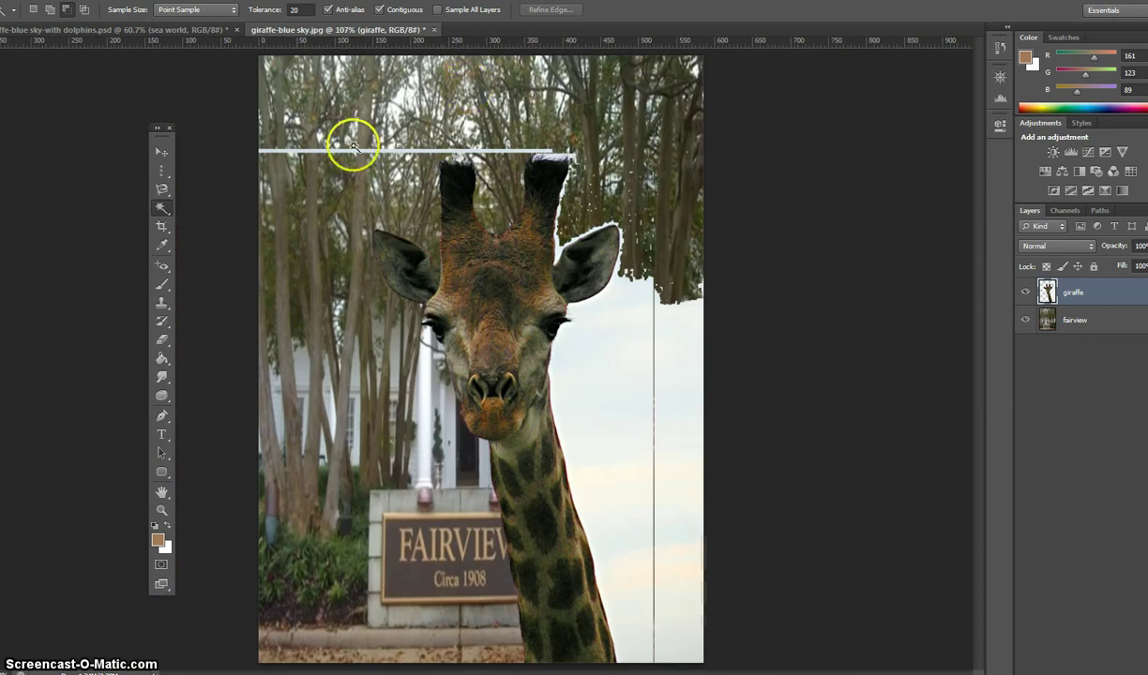
{"action": "left_click", "coordinate": [162, 208]}
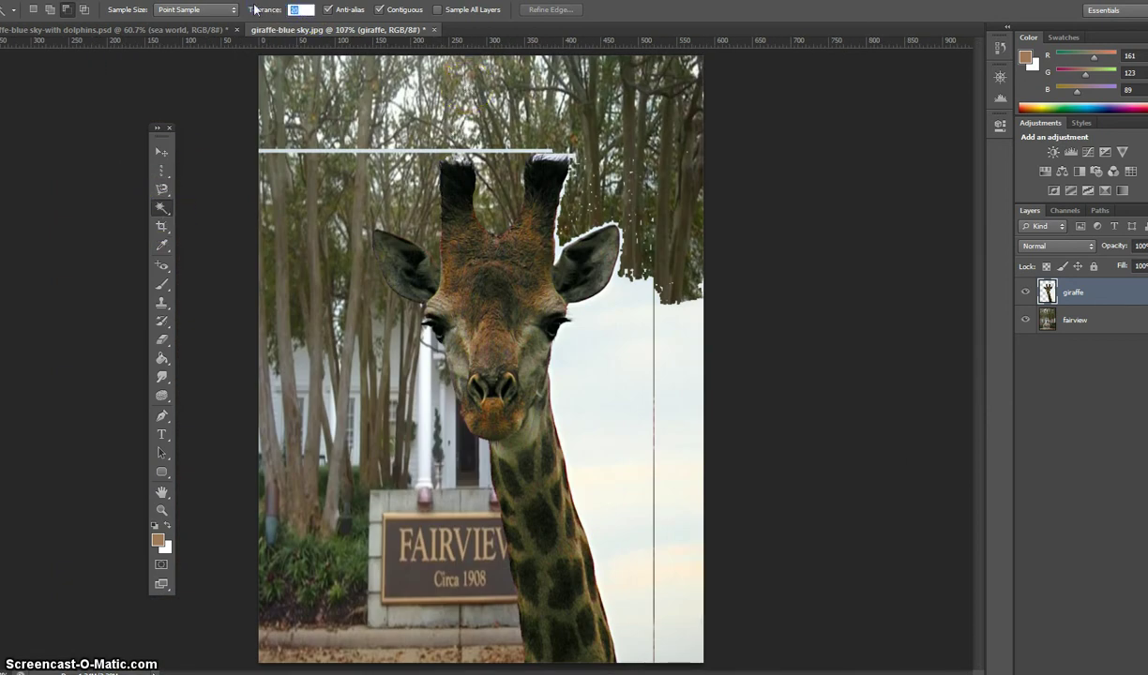
{"action": "type", "text": "75"}
{"action": "left_click", "coordinate": [254, 9]}
{"action": "left_click", "coordinate": [357, 120]}
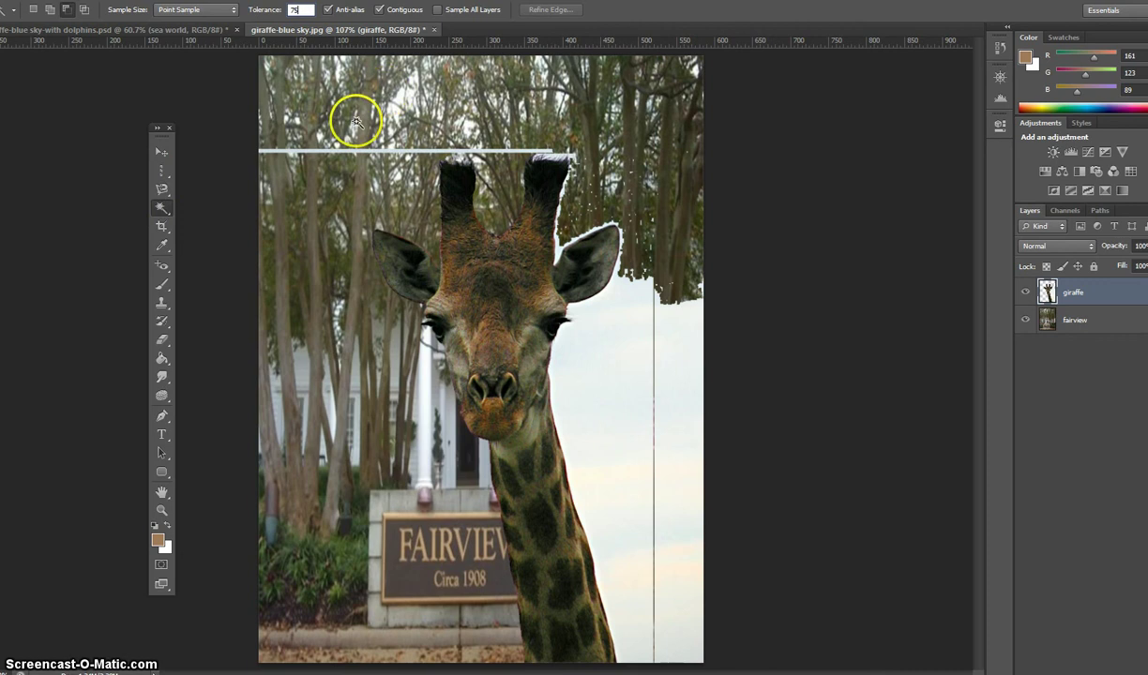
Select and delete the sky to the right of the giraffe's neck, then deselect.
{"action": "left_click", "coordinate": [611, 403]}
{"action": "key", "text": "Delete"}
{"action": "left_click", "coordinate": [676, 402]}
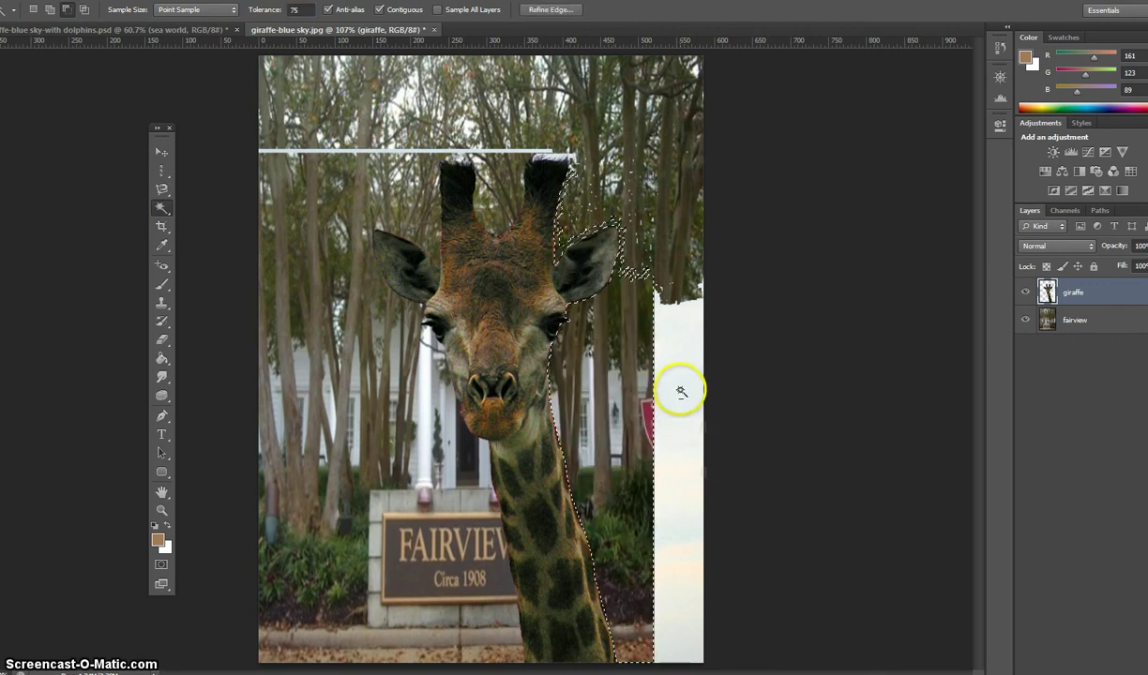
{"action": "left_click", "coordinate": [680, 339]}
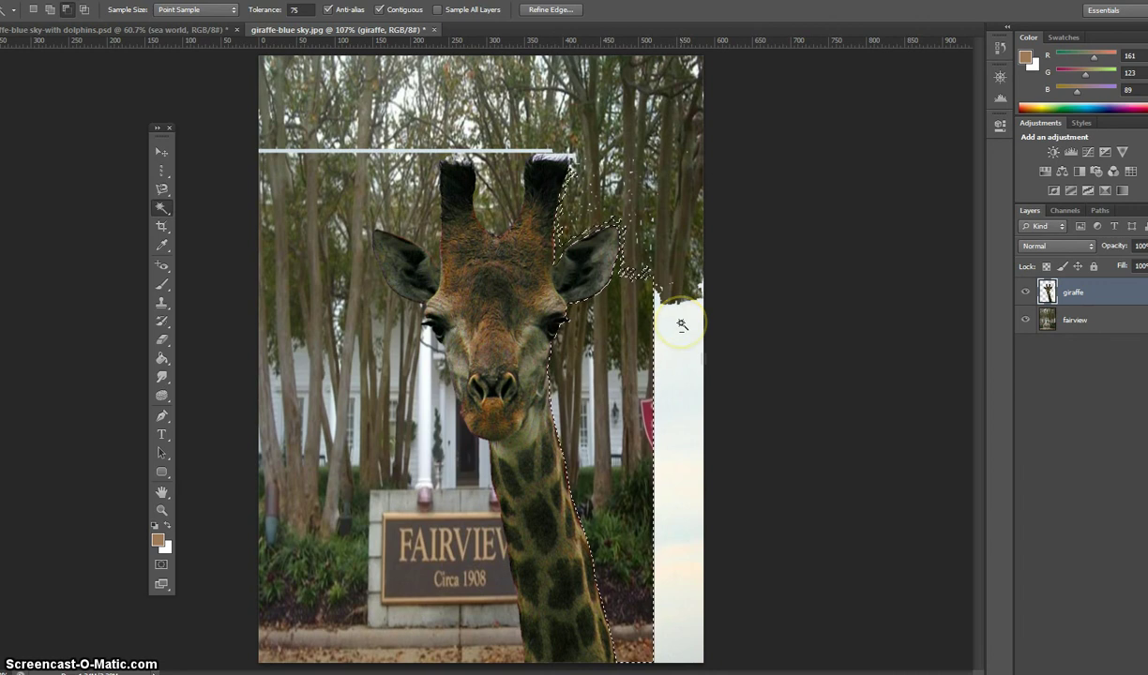
{"action": "left_click", "coordinate": [682, 325]}
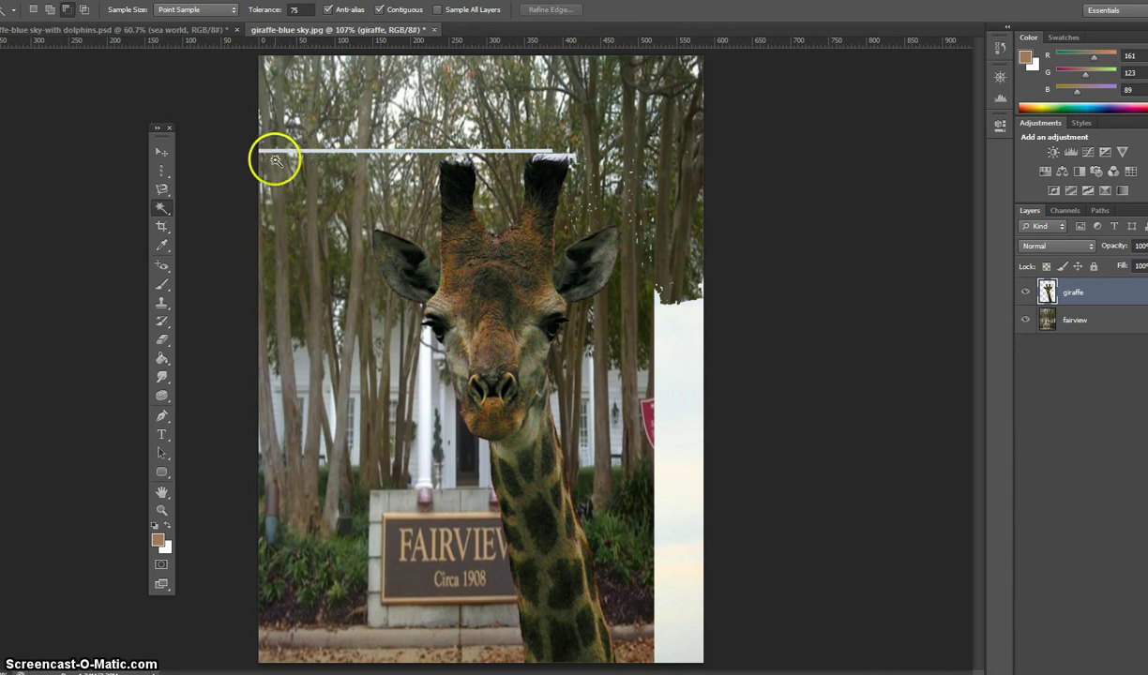
Delete the thin white strips along the top and right edges, then select the right-horn patch.
{"action": "left_click", "coordinate": [344, 148]}
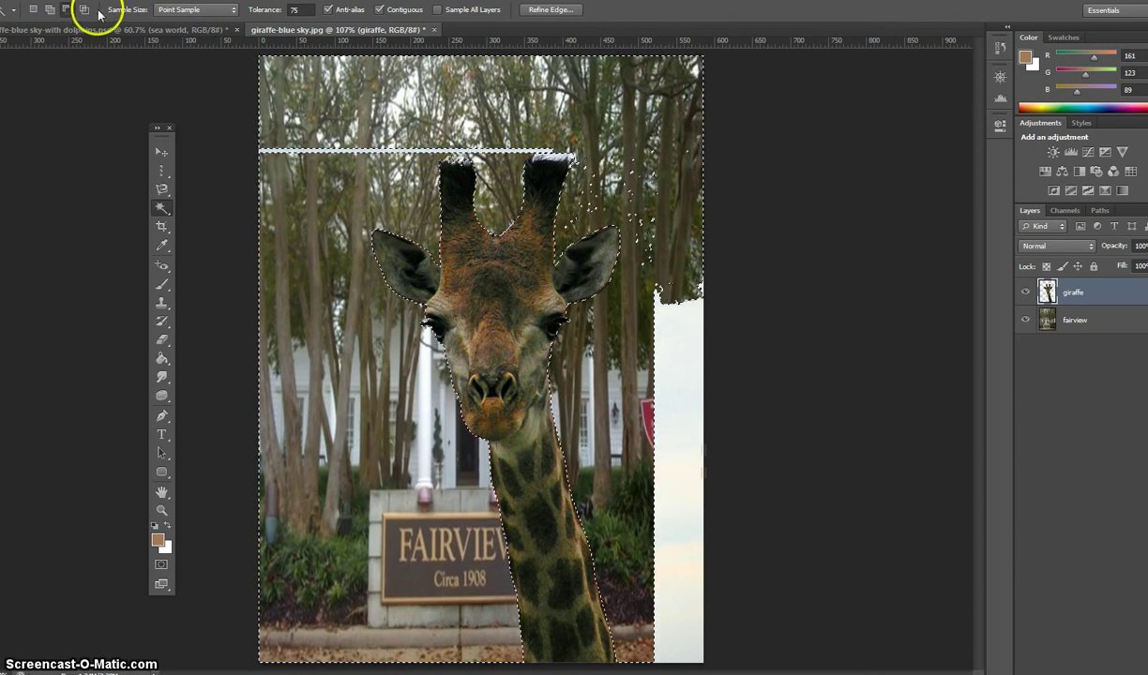
{"action": "left_click", "coordinate": [50, 10]}
{"action": "left_click", "coordinate": [299, 150]}
{"action": "key", "text": "ctrl+d"}
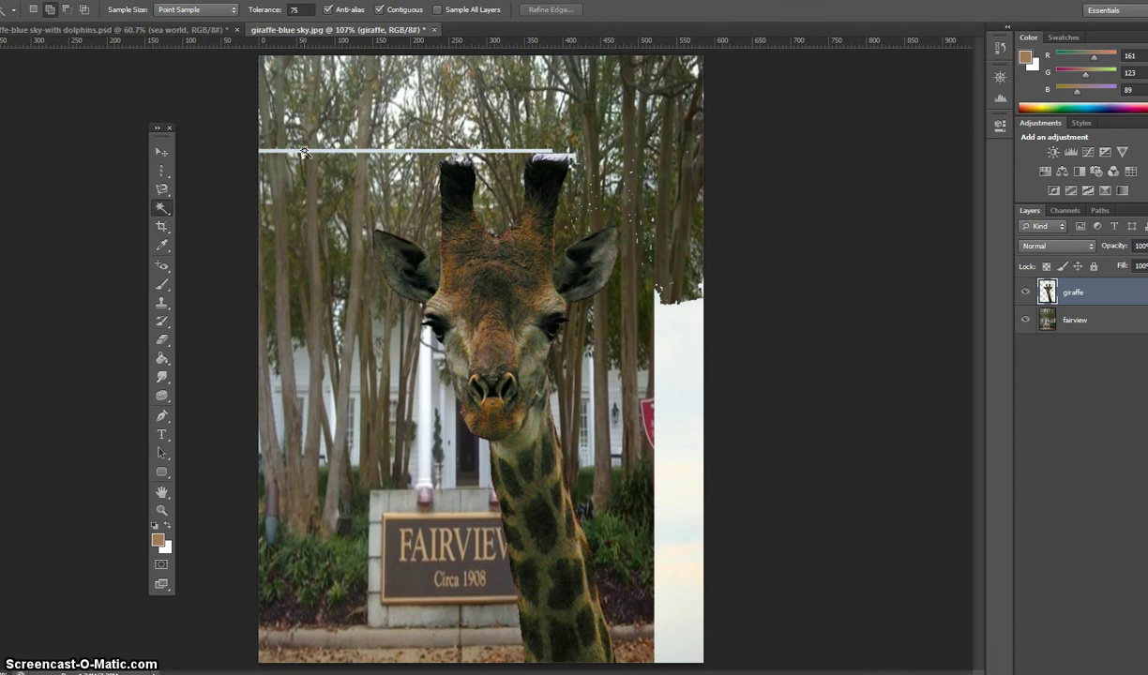
{"action": "left_click", "coordinate": [303, 152]}
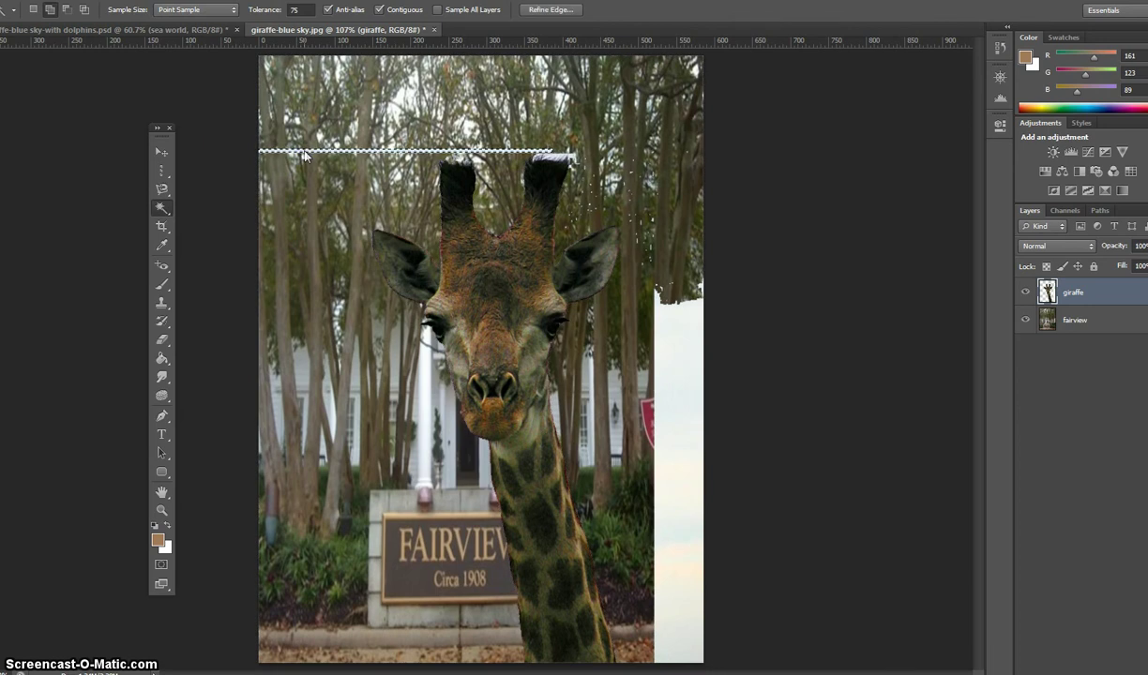
{"action": "left_click", "coordinate": [686, 343]}
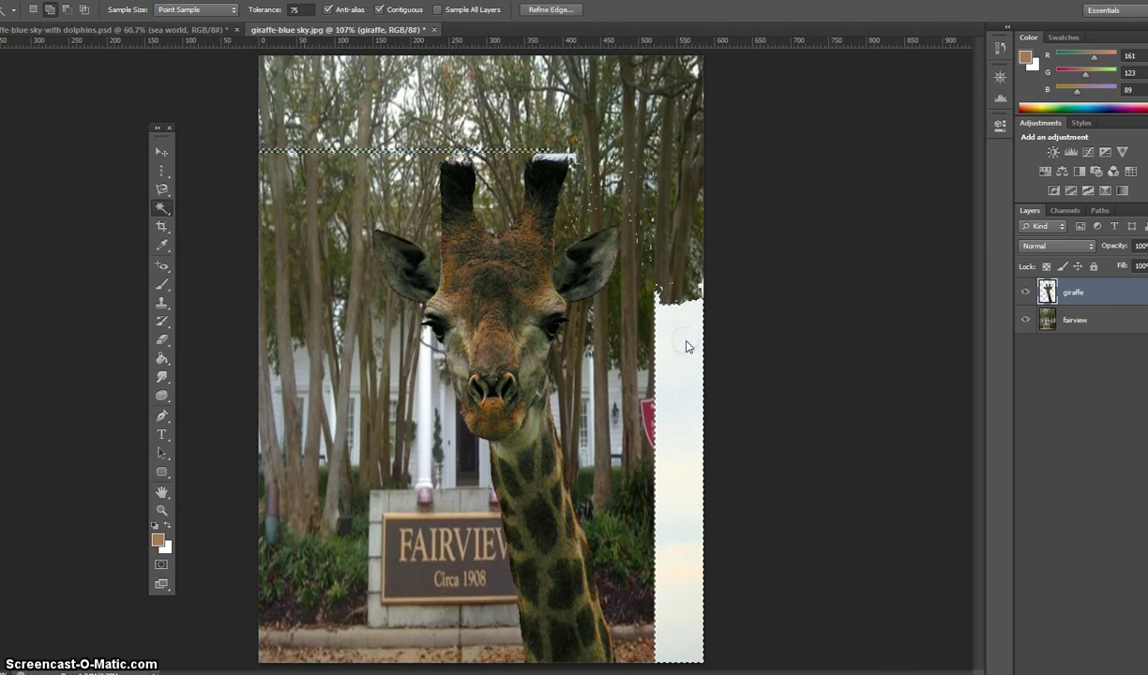
{"action": "key", "text": "Delete"}
{"action": "left_click", "coordinate": [673, 287]}
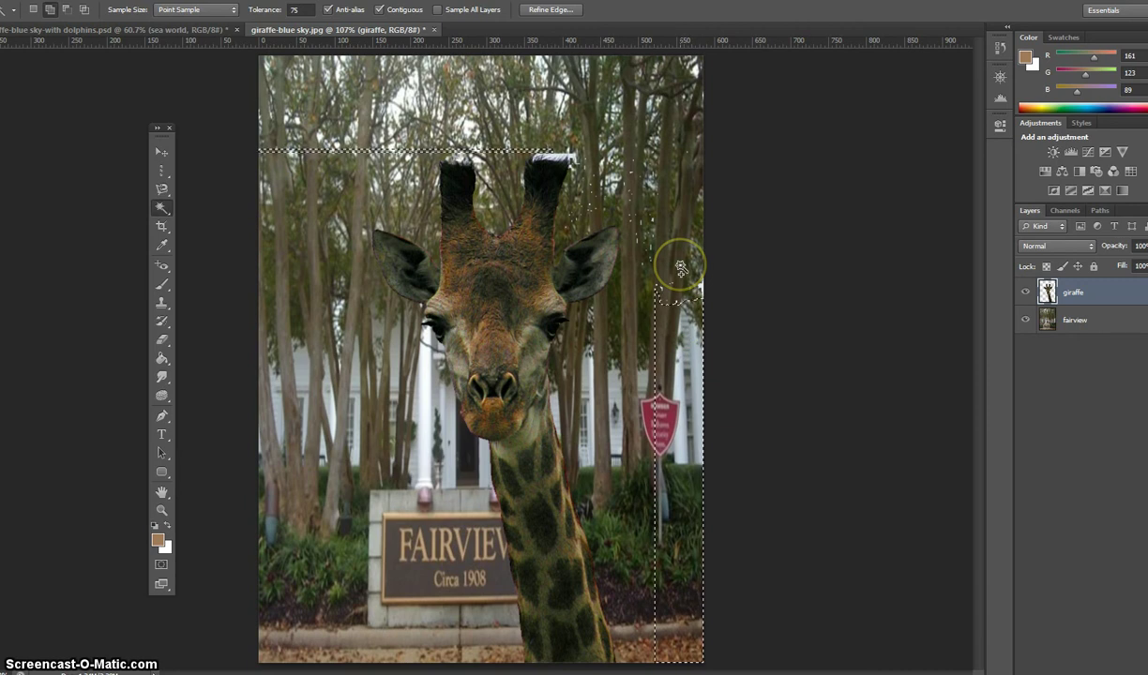
{"action": "key", "text": "ctrl+d"}
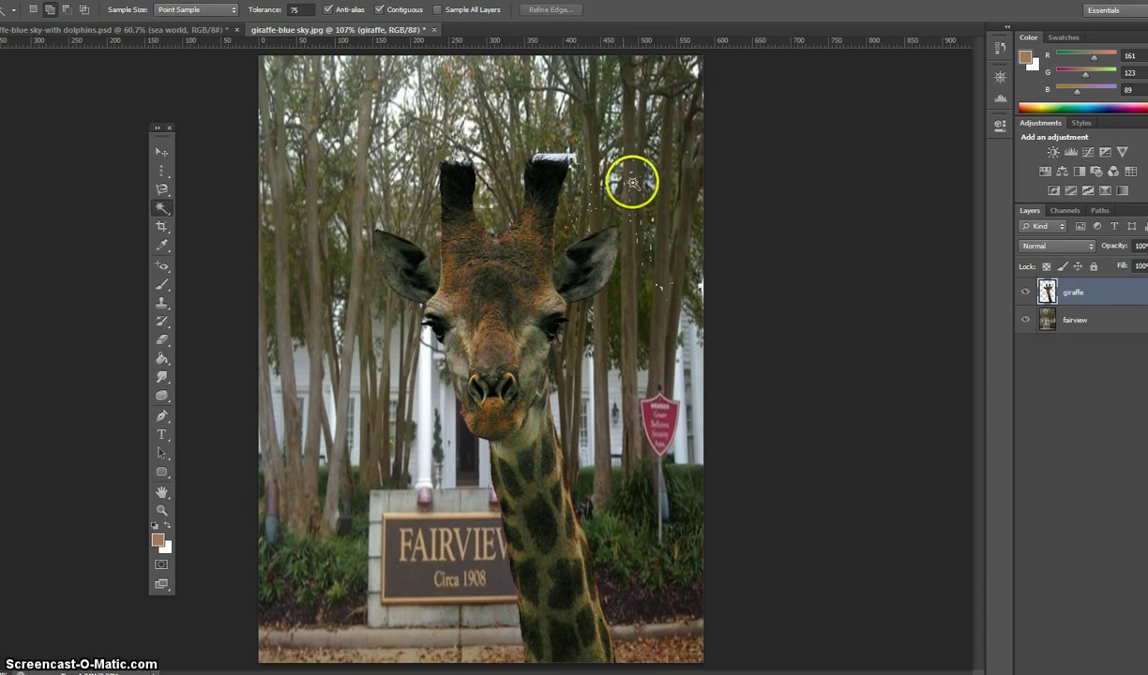
{"action": "left_click", "coordinate": [555, 158]}
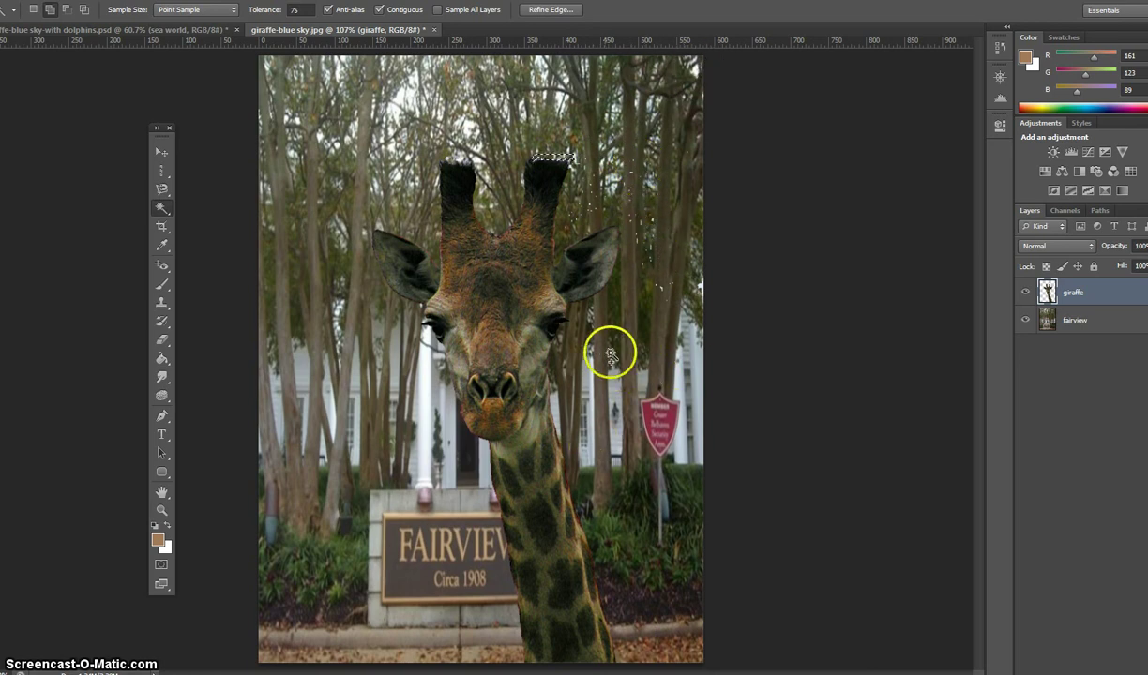
Move the white patch off the right horn and add a new layer below fairview.
{"action": "left_click", "coordinate": [161, 152]}
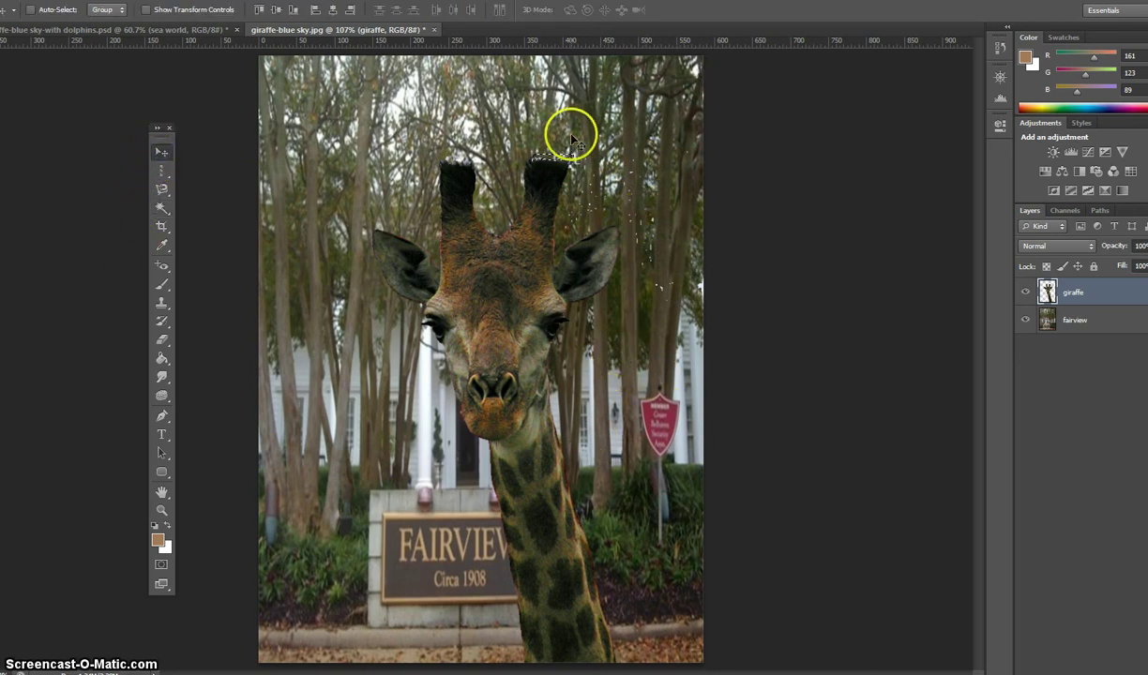
{"action": "left_click_drag", "start_coordinate": [571, 138], "coordinate": [616, 199]}
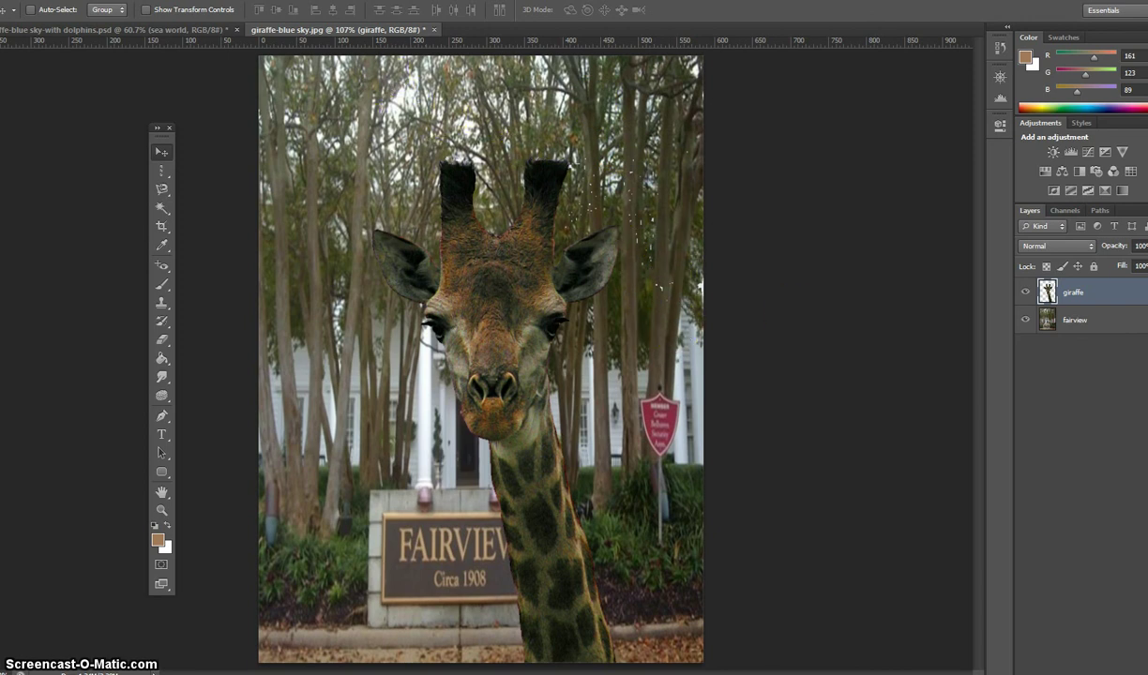
{"action": "left_click", "coordinate": [1126, 661]}
{"action": "left_click_drag", "start_coordinate": [1081, 292], "coordinate": [1087, 379]}
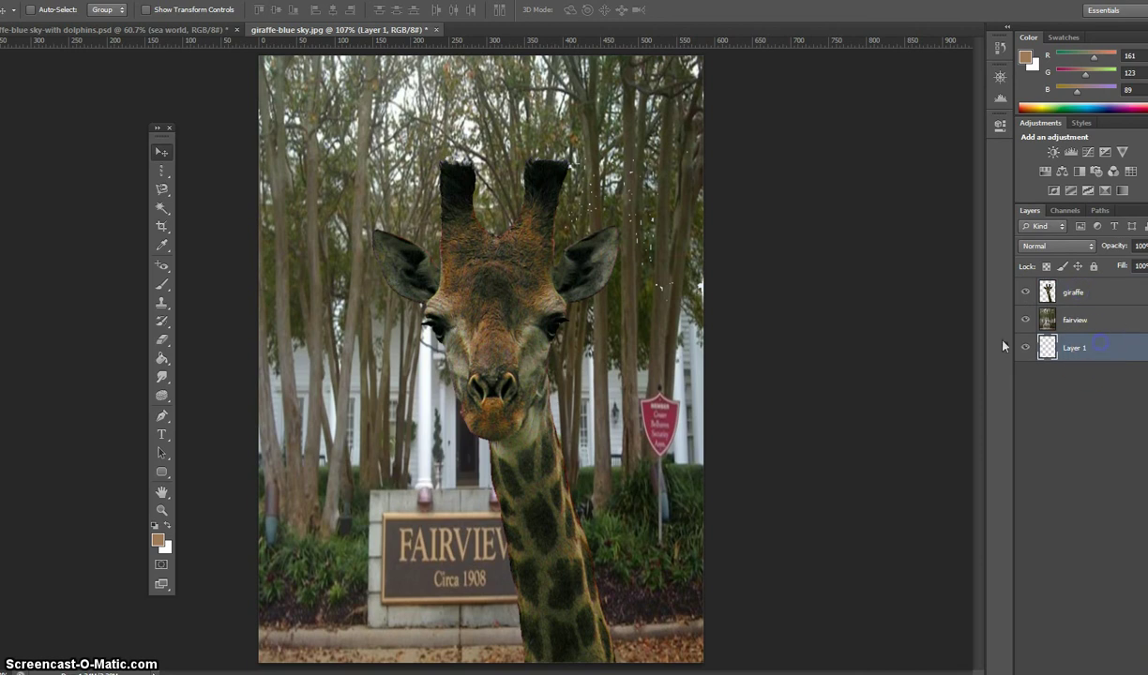
Fill the new Layer 1 with black and hide the fairview photo.
{"action": "left_click", "coordinate": [160, 360]}
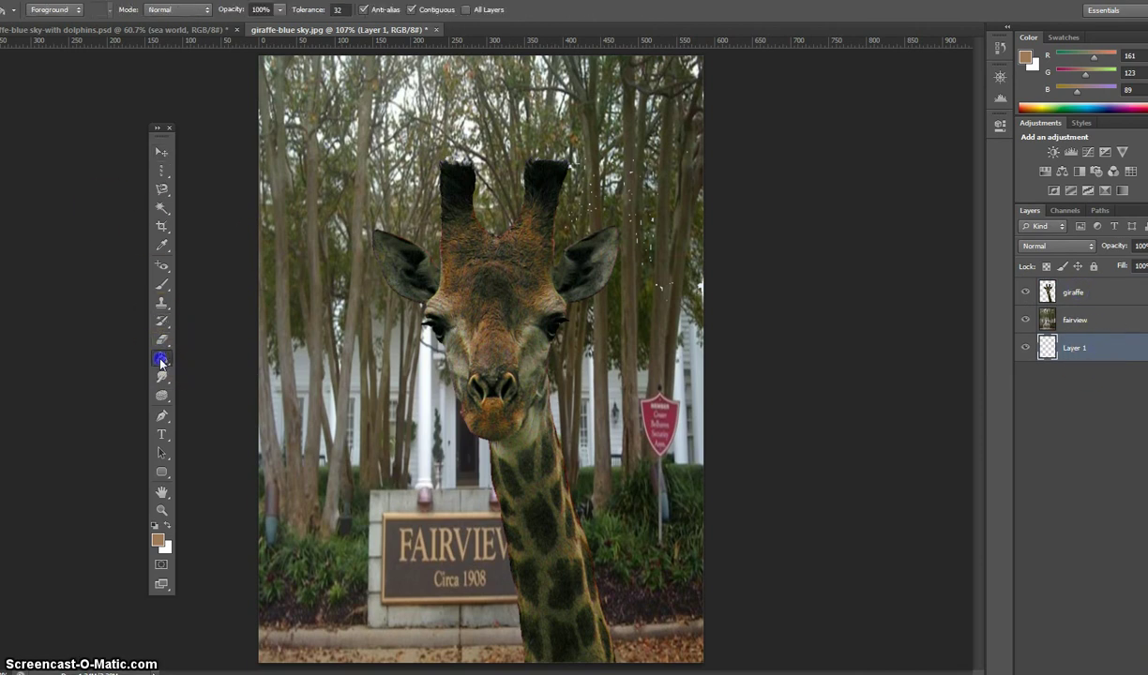
{"action": "left_click", "coordinate": [155, 527]}
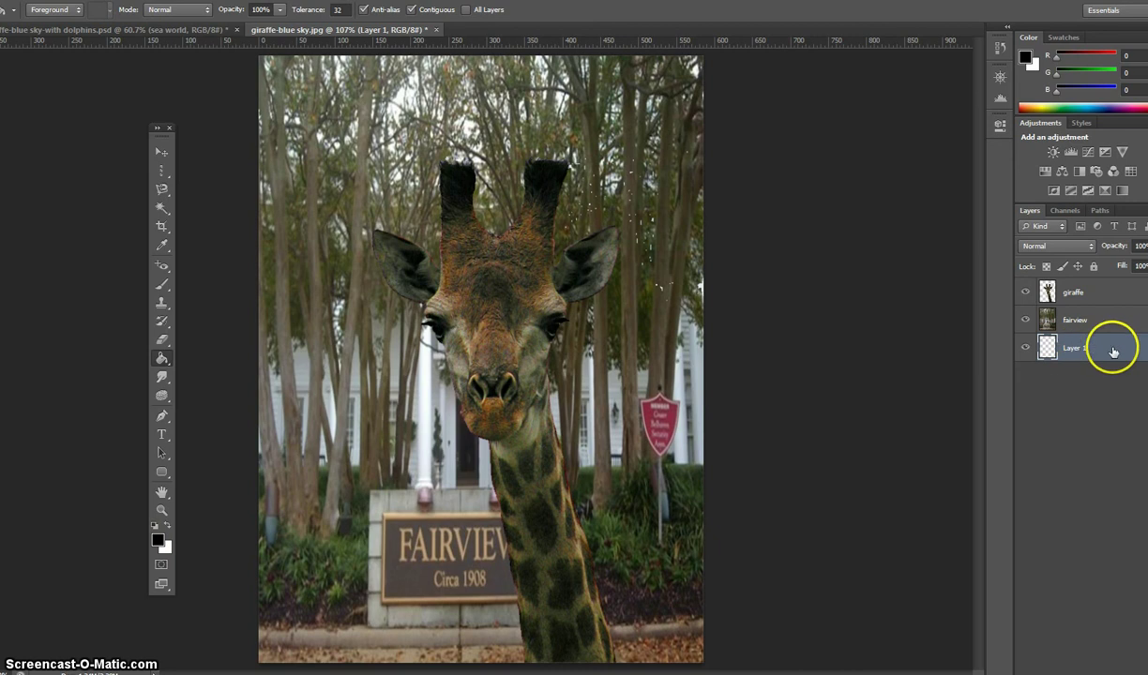
{"action": "left_click", "coordinate": [379, 385]}
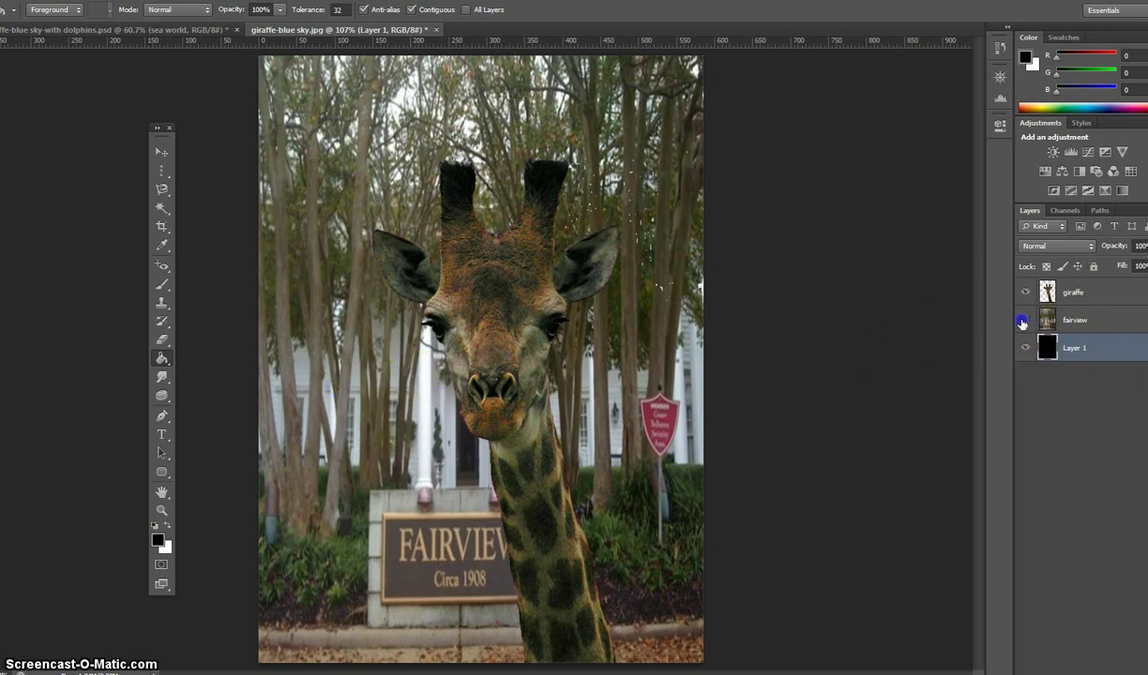
{"action": "left_click", "coordinate": [1024, 321]}
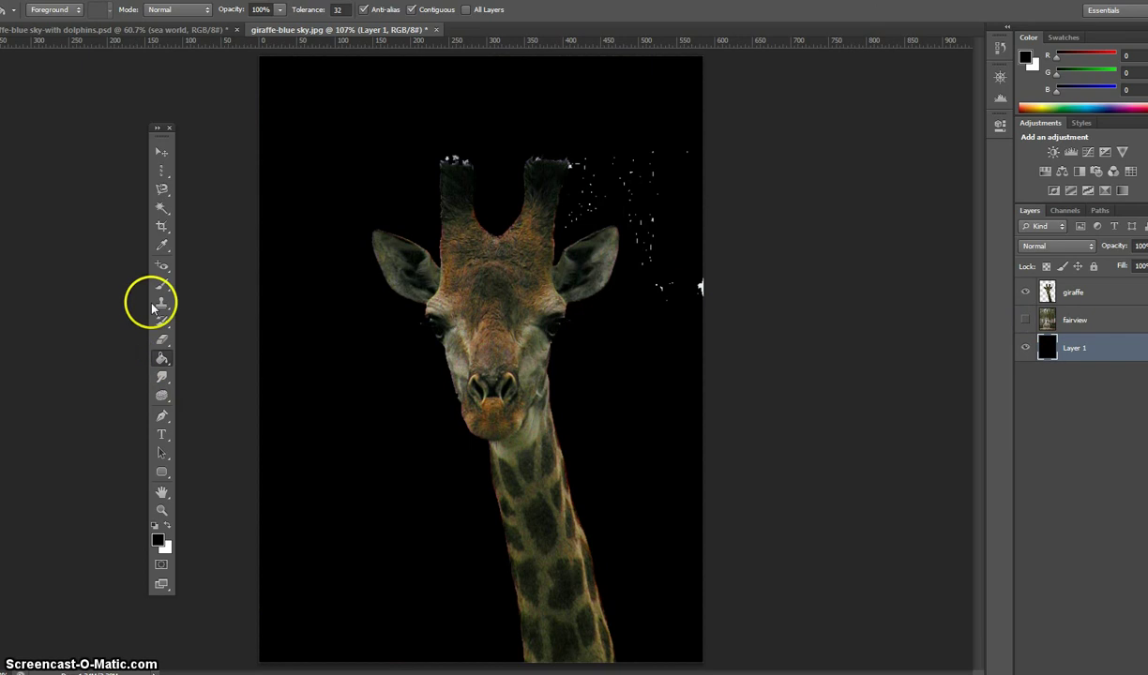
On the giraffe layer, erase the white specks above the right horn with a size-15 eraser.
{"action": "left_click", "coordinate": [161, 342]}
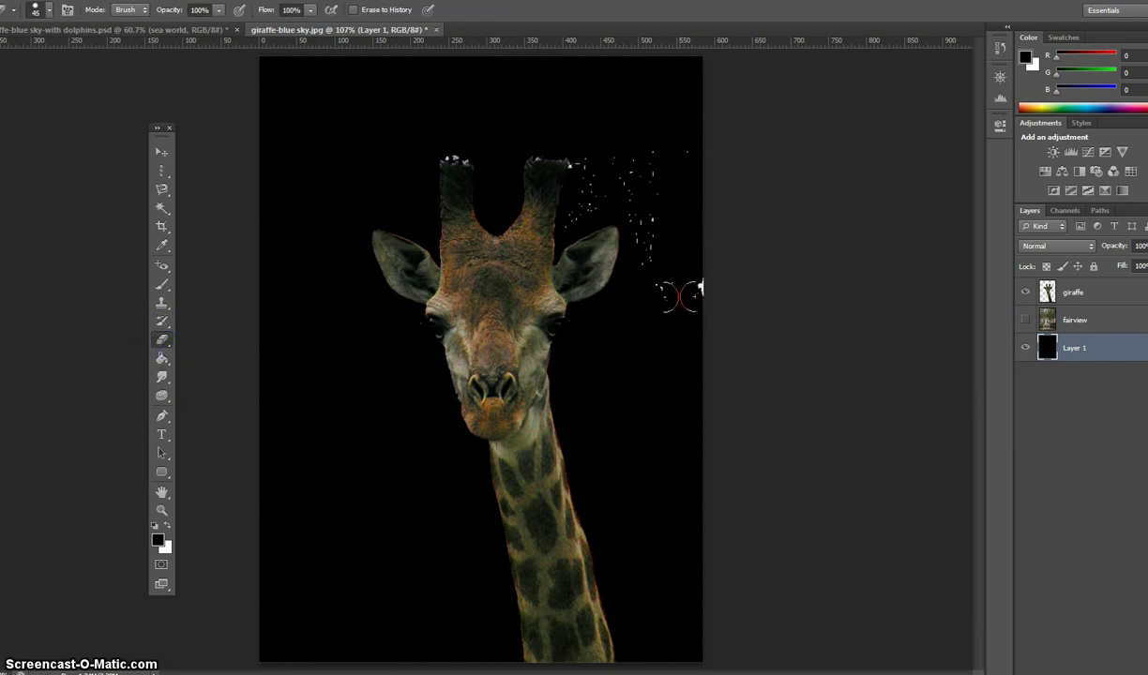
{"action": "left_click_drag", "start_coordinate": [677, 298], "coordinate": [665, 295]}
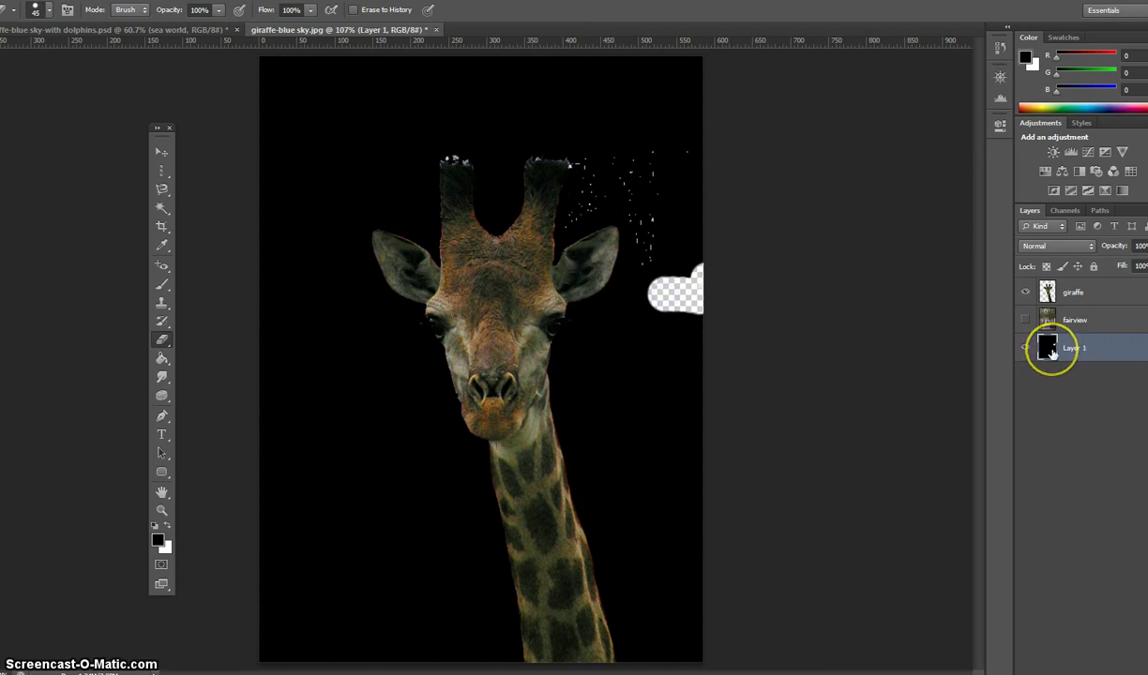
{"action": "key", "text": "ctrl+z"}
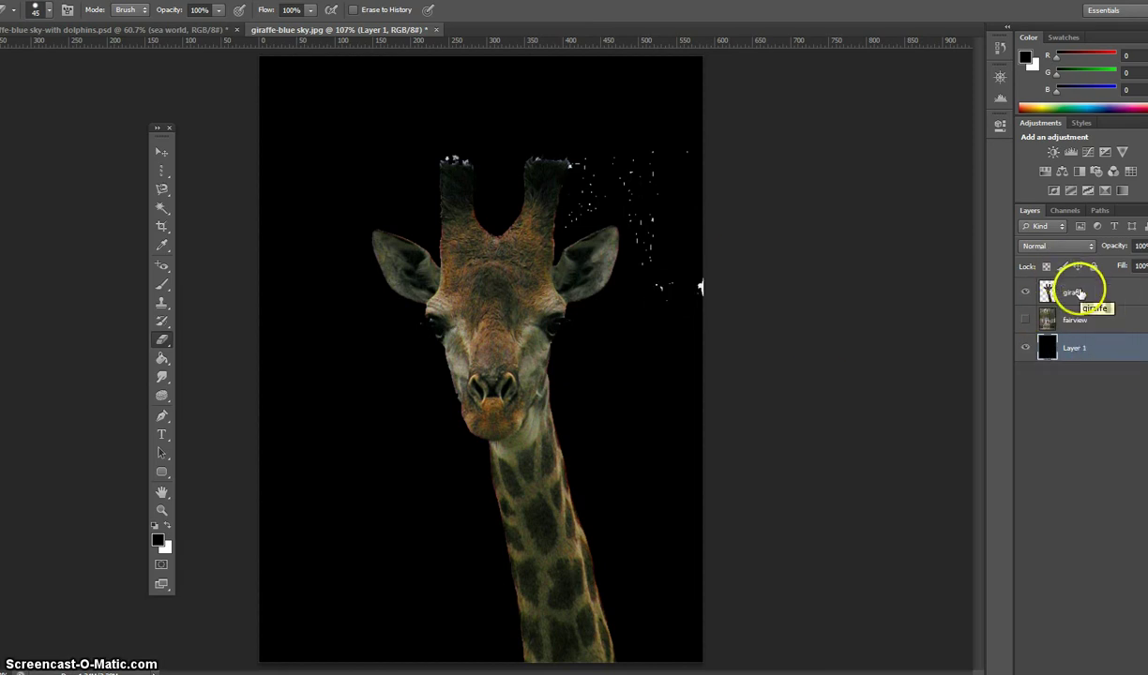
{"action": "left_click", "coordinate": [1051, 292]}
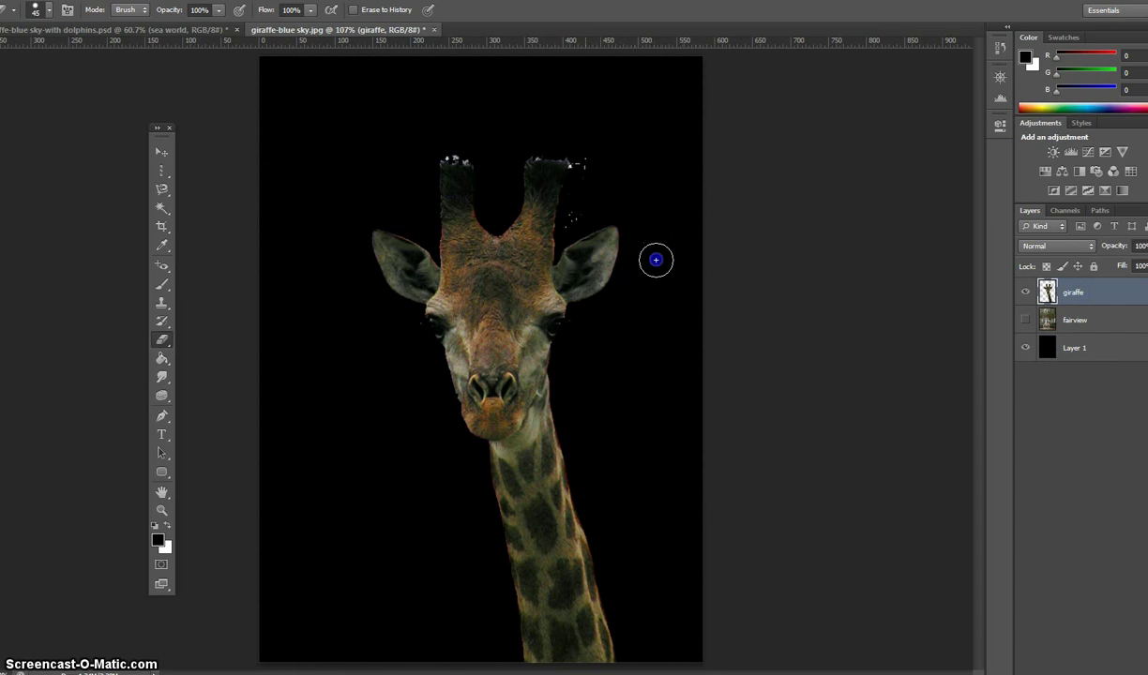
{"action": "key", "text": "bracketleft"}
{"action": "key", "text": "bracketleft"}
{"action": "key", "text": "bracketleft"}
{"action": "key", "text": "bracketleft"}
{"action": "key", "text": "bracketleft"}
{"action": "left_click_drag", "start_coordinate": [595, 199], "coordinate": [586, 154]}
Erase the left horn-tip specks, delete the black Layer 1, and show fairview again.
{"action": "left_click_drag", "start_coordinate": [459, 147], "coordinate": [448, 150]}
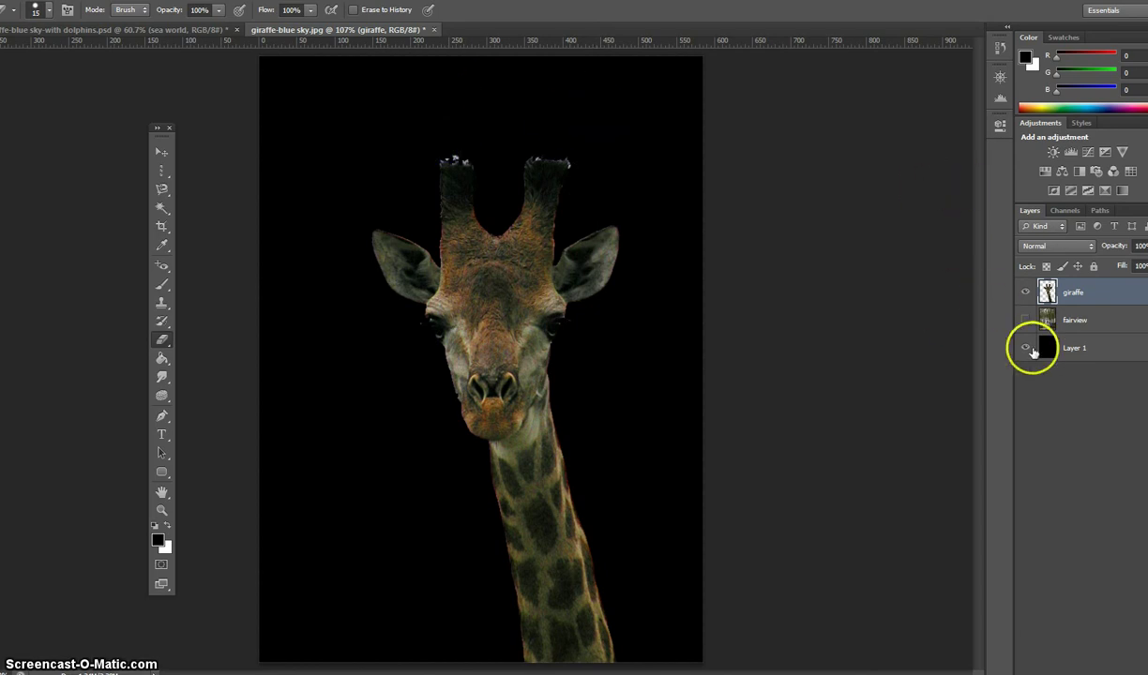
{"action": "left_click", "coordinate": [1026, 347]}
{"action": "left_click", "coordinate": [1083, 348]}
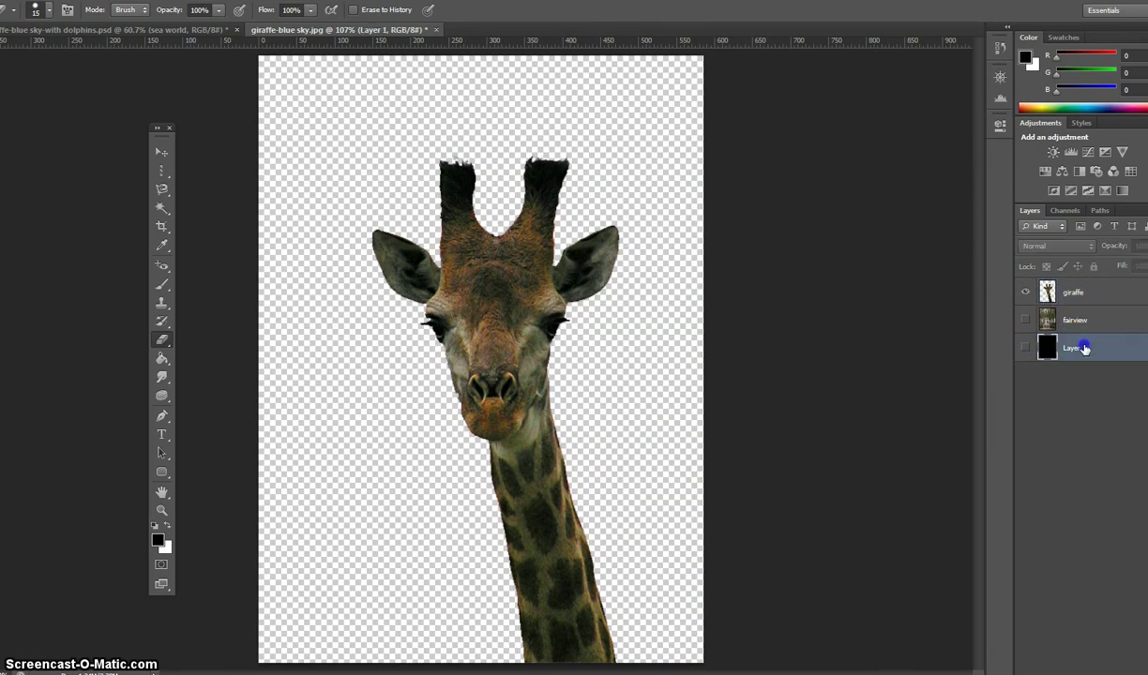
{"action": "right_click", "coordinate": [1083, 348]}
{"action": "left_click", "coordinate": [1037, 200]}
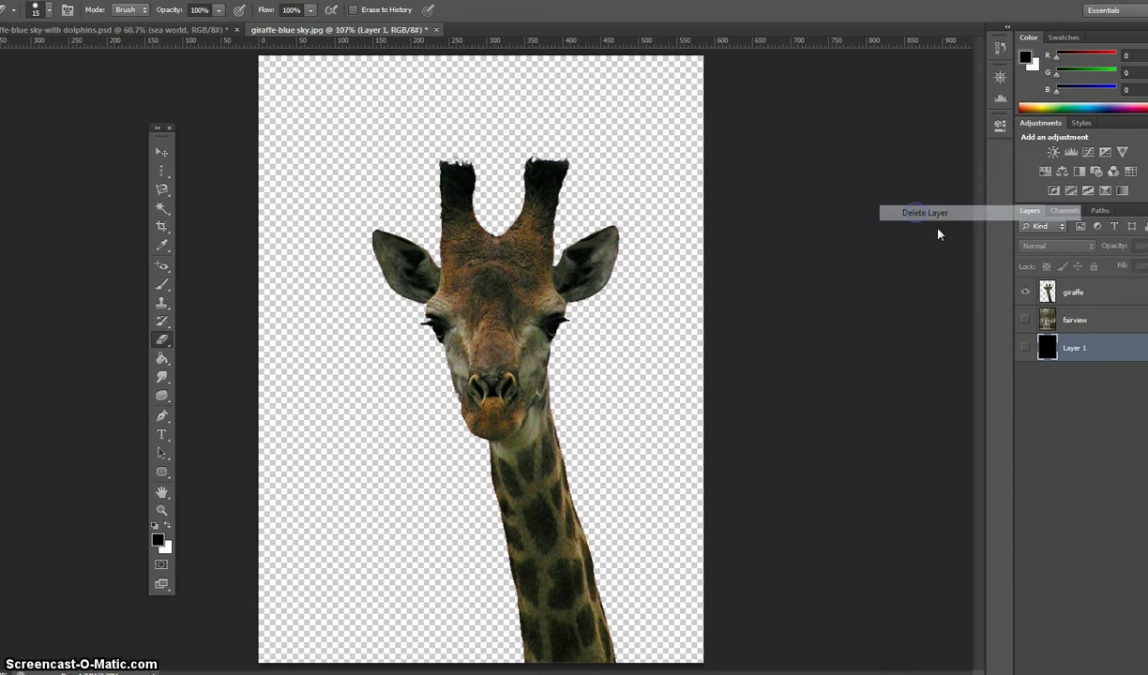
{"action": "left_click", "coordinate": [526, 255]}
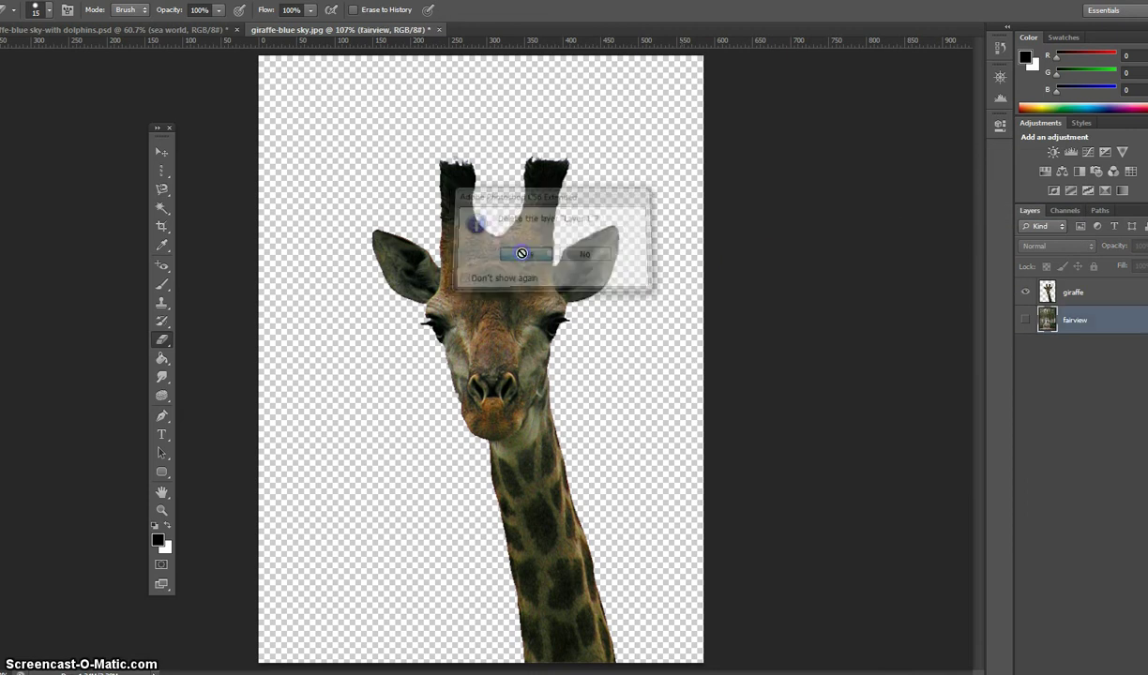
{"action": "left_click", "coordinate": [1025, 320]}
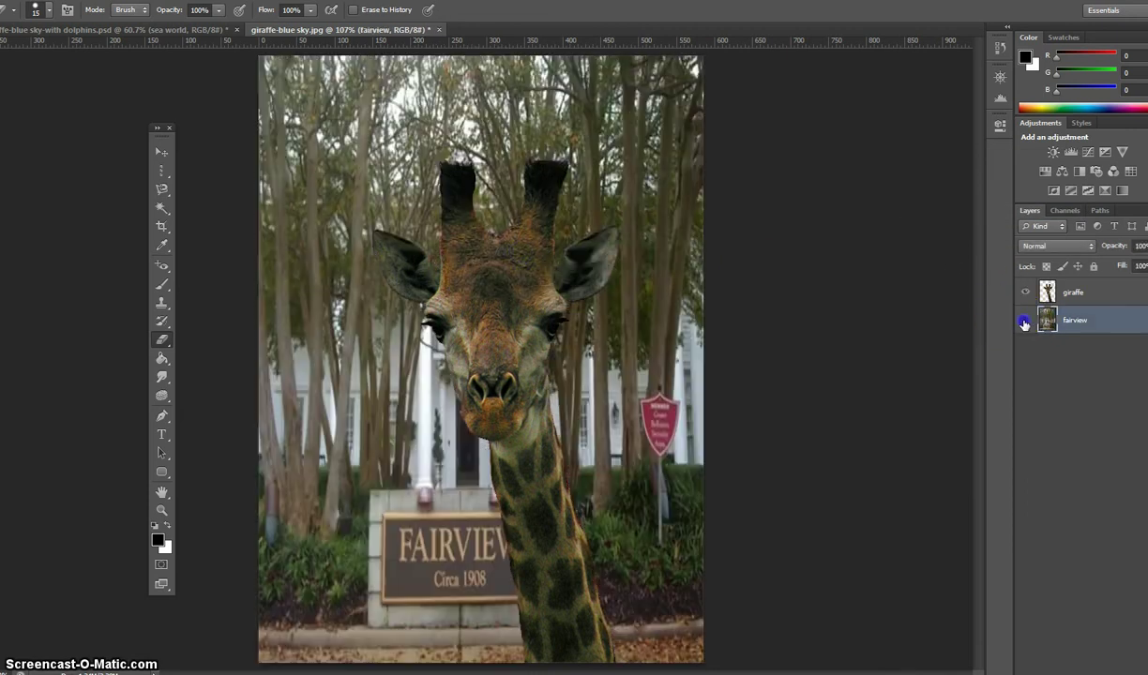
Shift and stretch the Fairview photo to about 121.7% width so the FAIRVIEW sign shows fully.
{"action": "left_click", "coordinate": [160, 150]}
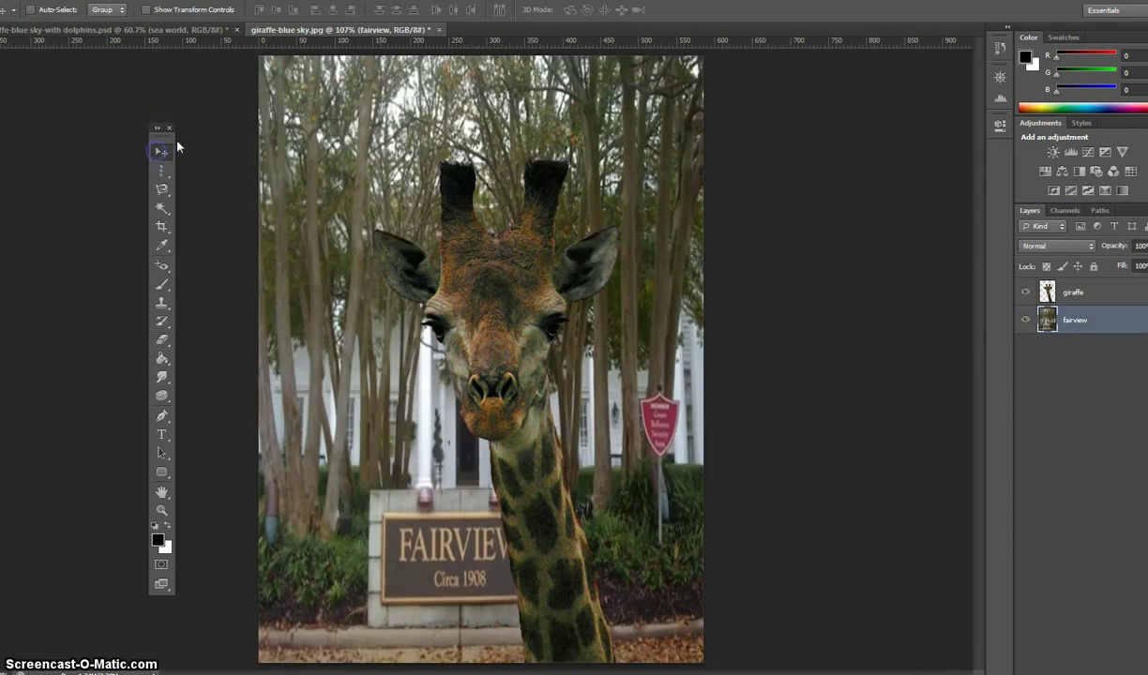
{"action": "left_click", "coordinate": [154, 11]}
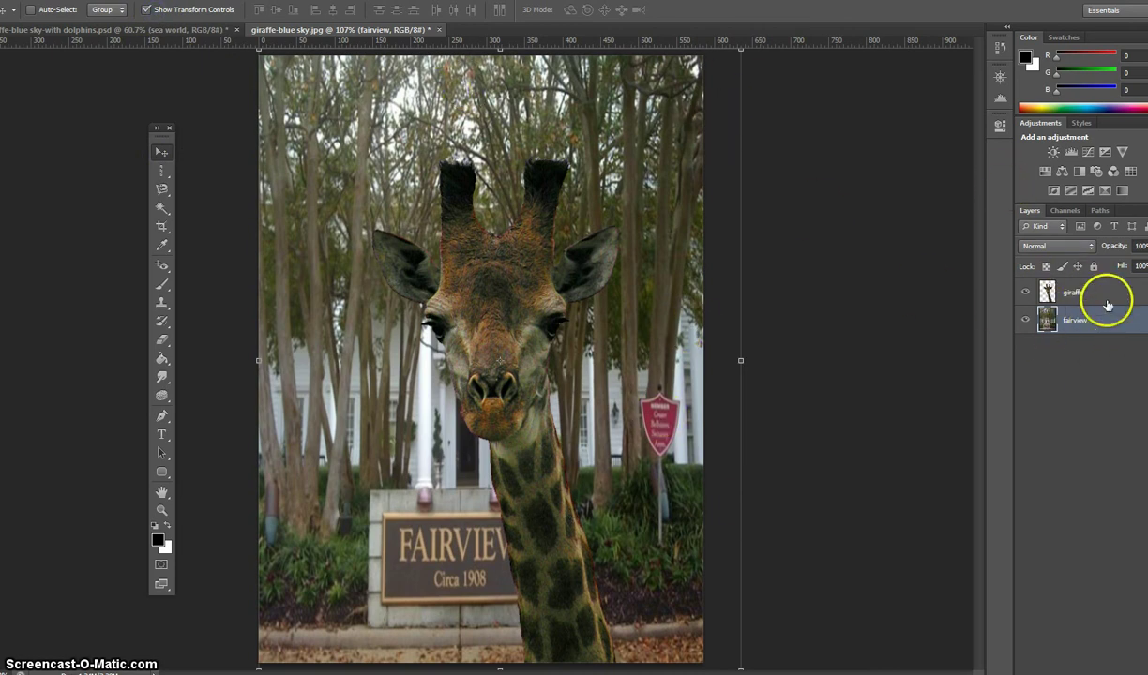
{"action": "left_click_drag", "start_coordinate": [644, 311], "coordinate": [717, 311]}
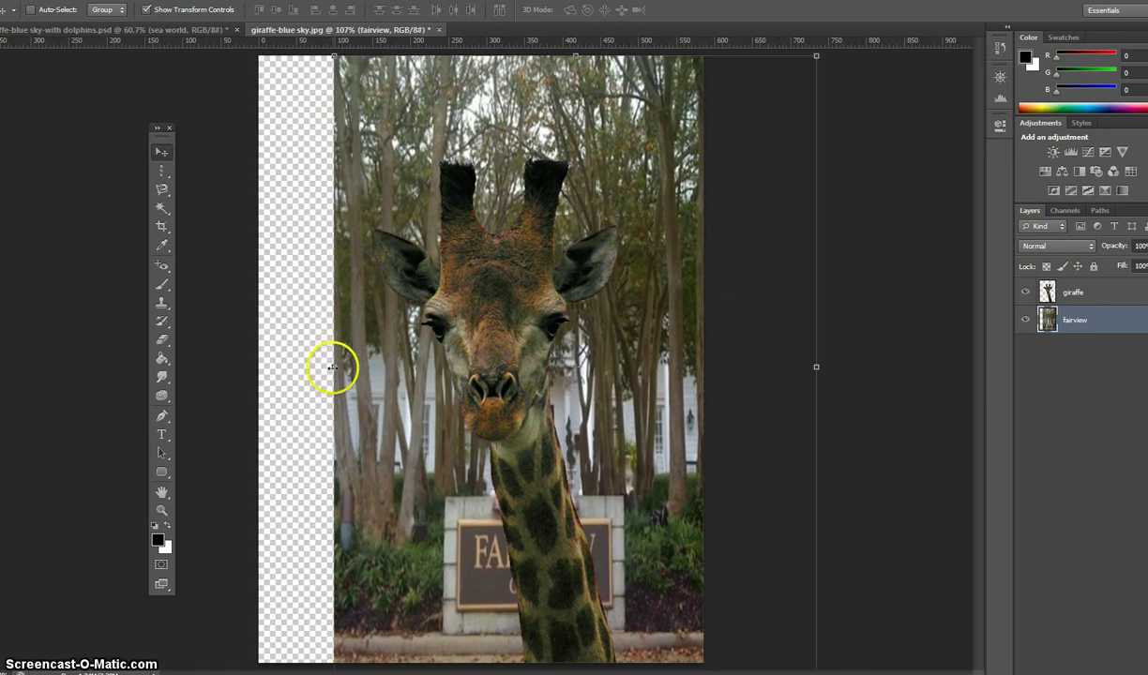
{"action": "left_click_drag", "start_coordinate": [332, 369], "coordinate": [240, 367]}
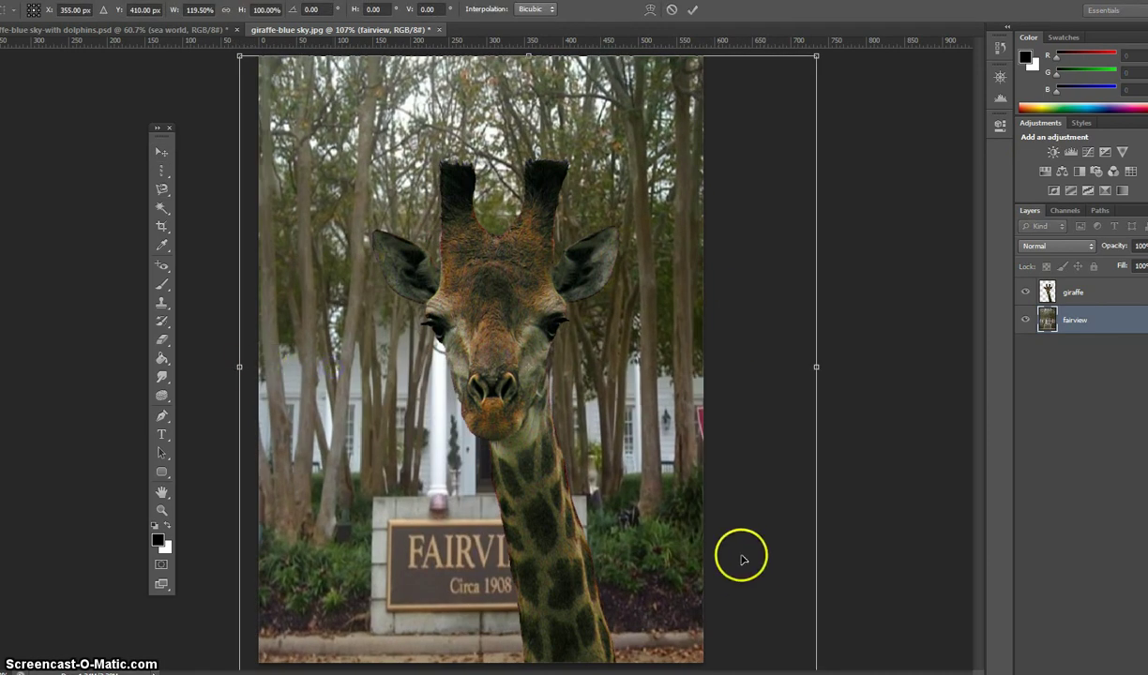
{"action": "left_click_drag", "start_coordinate": [662, 526], "coordinate": [548, 518]}
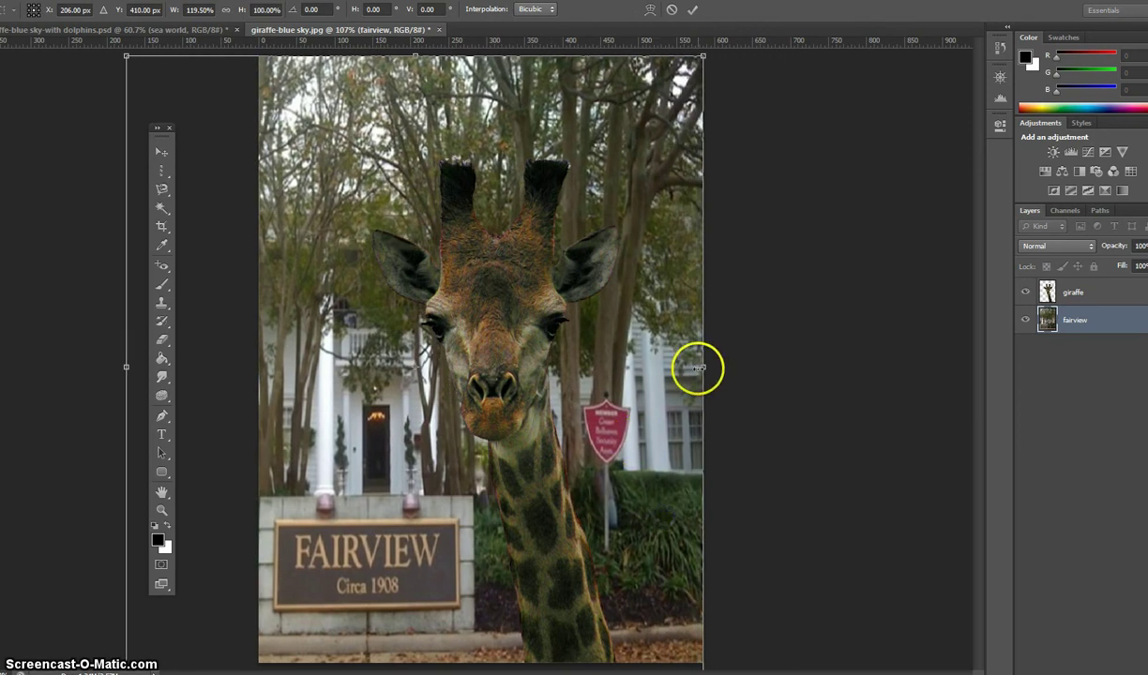
{"action": "mouse_move", "coordinate": [698, 370]}
{"action": "left_mouse_down"}
{"action": "mouse_move", "coordinate": [728, 368]}
{"action": "mouse_move", "coordinate": [714, 368]}
{"action": "left_mouse_up"}
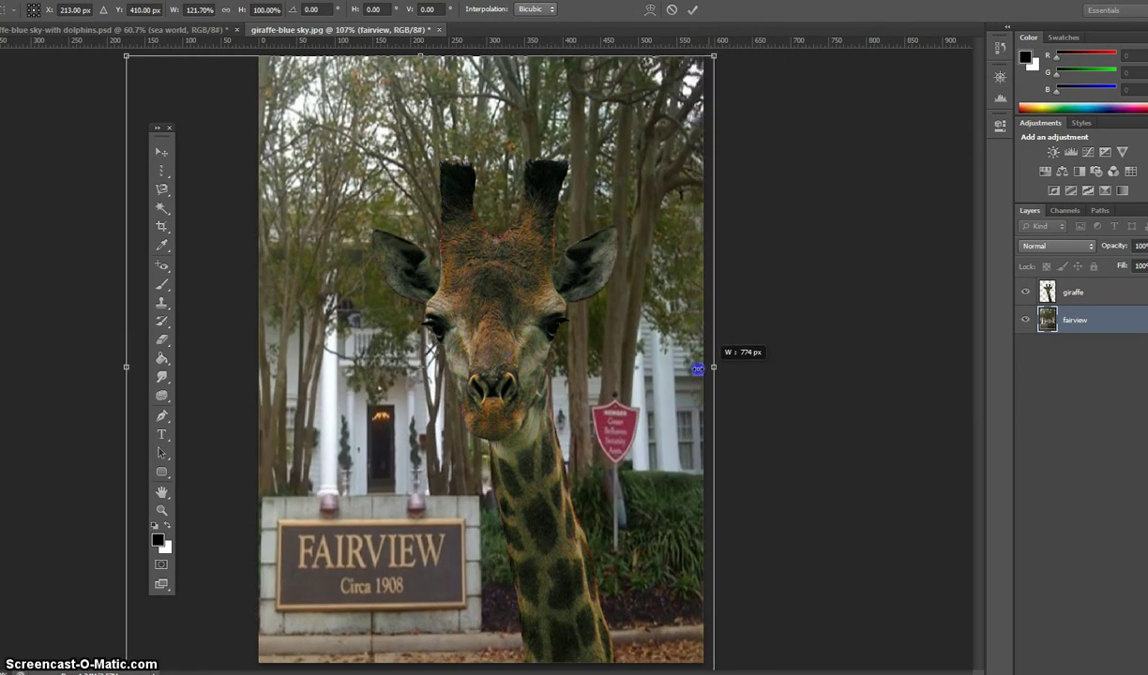
{"action": "left_click", "coordinate": [778, 322]}
{"action": "key", "text": "Return"}
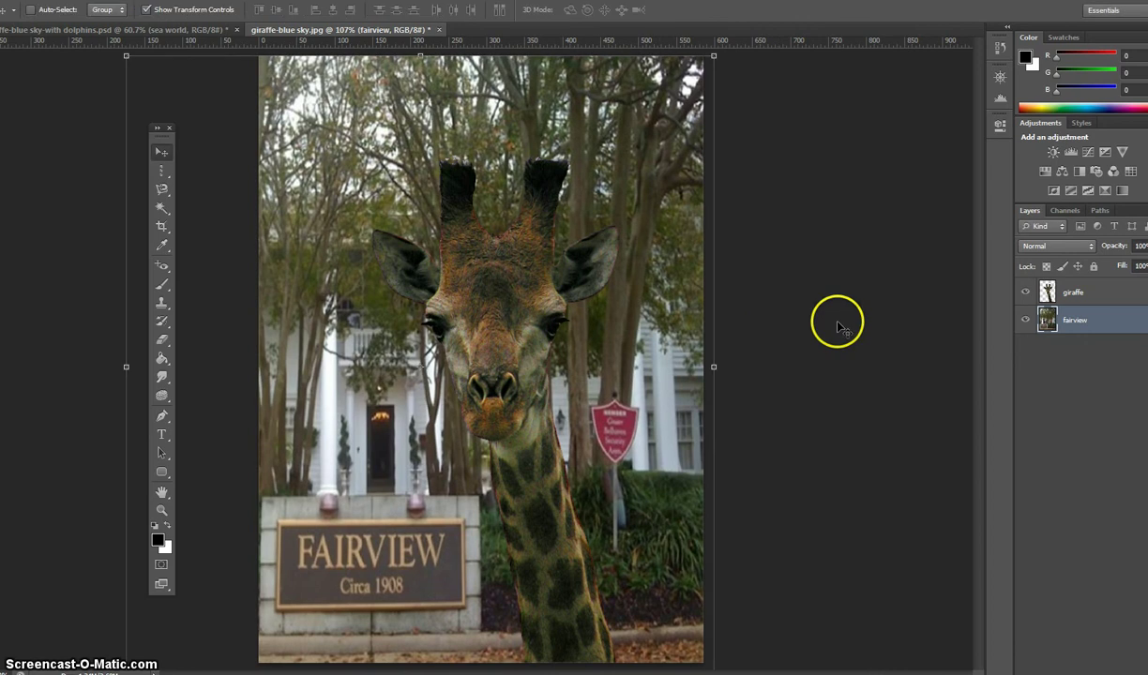
Scale the giraffe to about 40% by 65%, tilt it about -4.4°, and place it beside the tree.
{"action": "left_click", "coordinate": [1090, 292]}
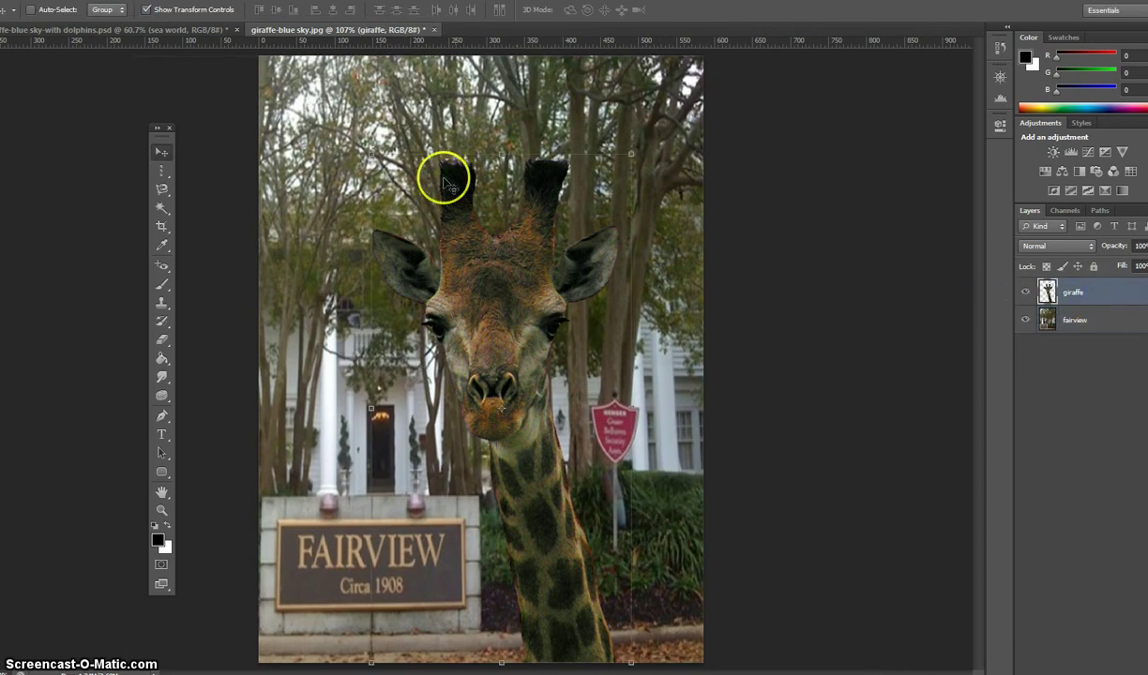
{"action": "left_click_drag", "start_coordinate": [372, 155], "coordinate": [507, 335]}
{"action": "left_click_drag", "start_coordinate": [563, 626], "coordinate": [661, 660]}
{"action": "left_click_drag", "start_coordinate": [684, 576], "coordinate": [698, 411]}
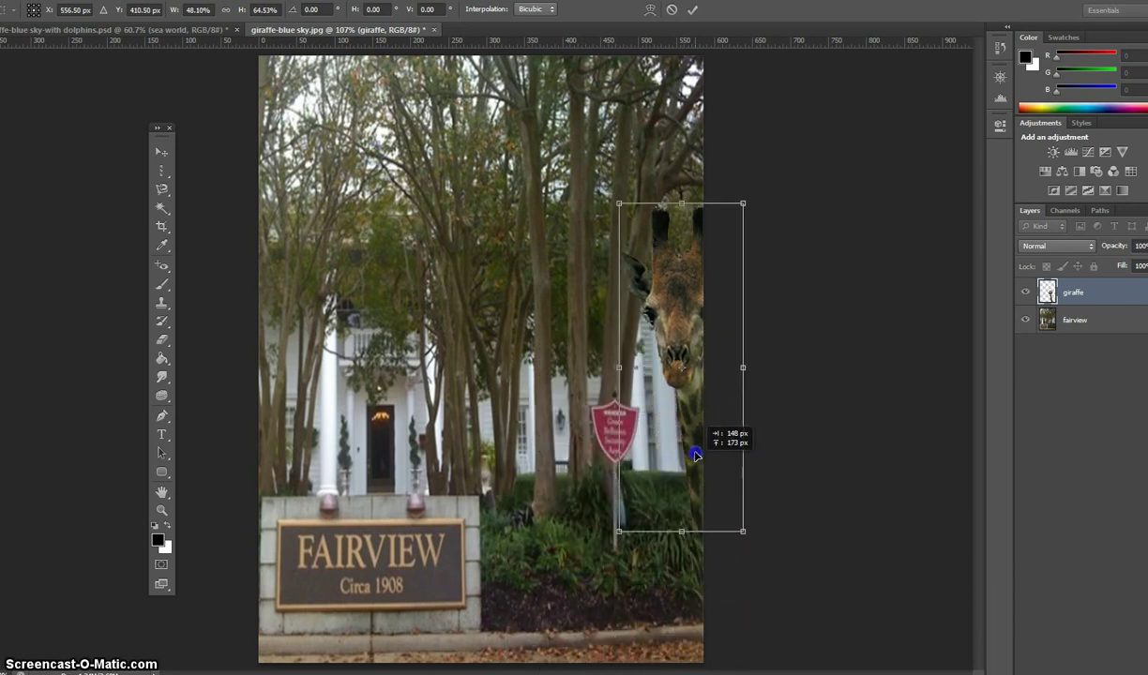
{"action": "left_click_drag", "start_coordinate": [615, 367], "coordinate": [639, 367]}
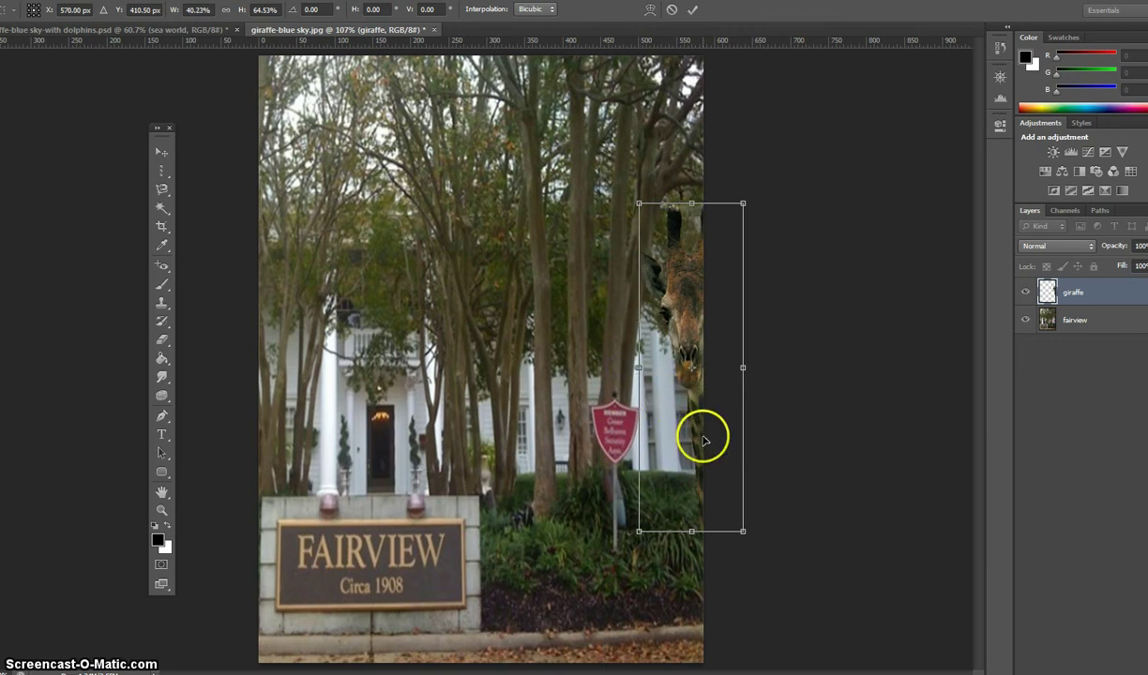
{"action": "left_click_drag", "start_coordinate": [686, 433], "coordinate": [686, 433]}
{"action": "mouse_move", "coordinate": [613, 203]}
{"action": "left_mouse_down"}
{"action": "mouse_move", "coordinate": [627, 187]}
{"action": "mouse_move", "coordinate": [614, 200]}
{"action": "left_mouse_up"}
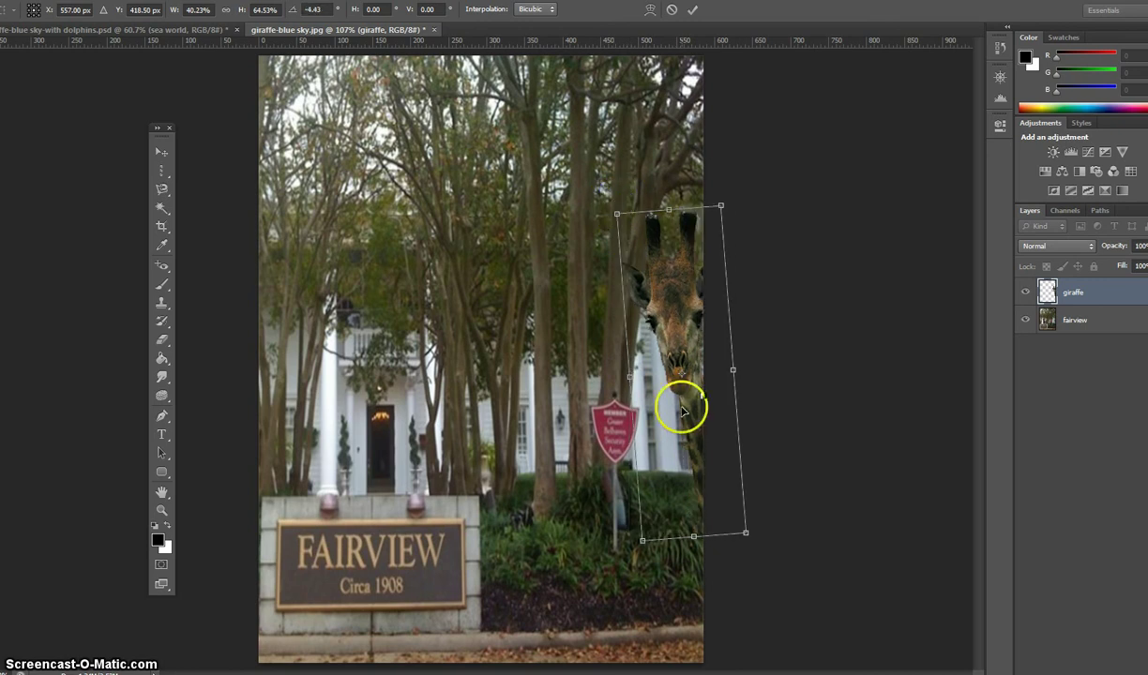
{"action": "left_click_drag", "start_coordinate": [690, 432], "coordinate": [682, 424]}
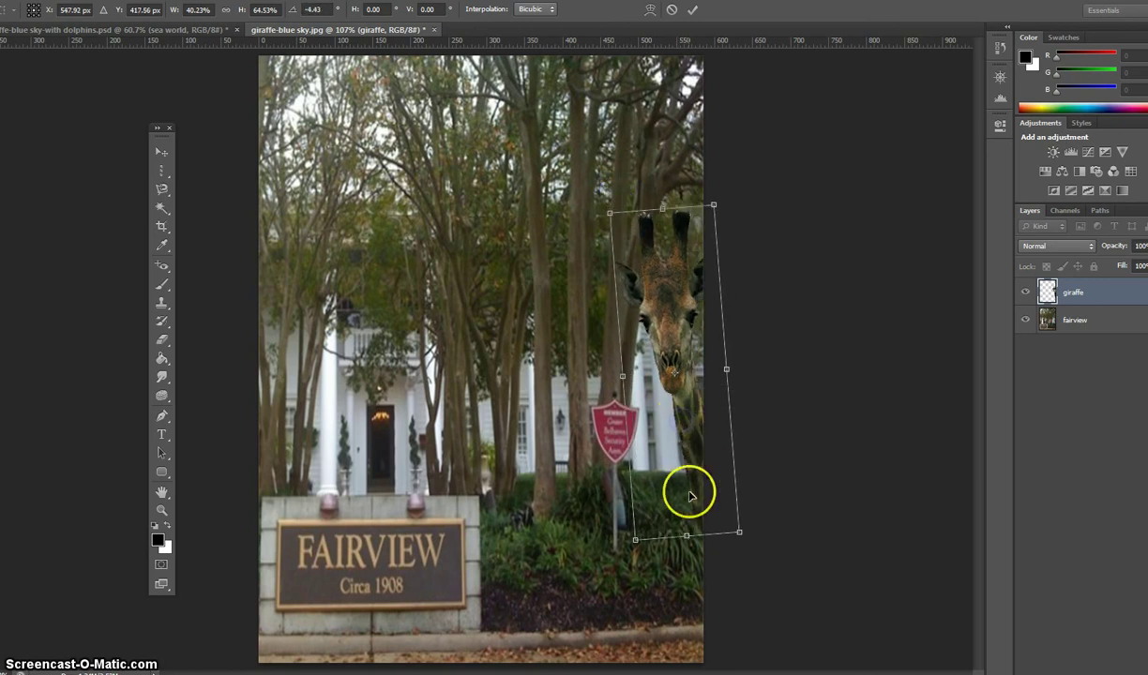
{"action": "left_click_drag", "start_coordinate": [700, 481], "coordinate": [695, 479]}
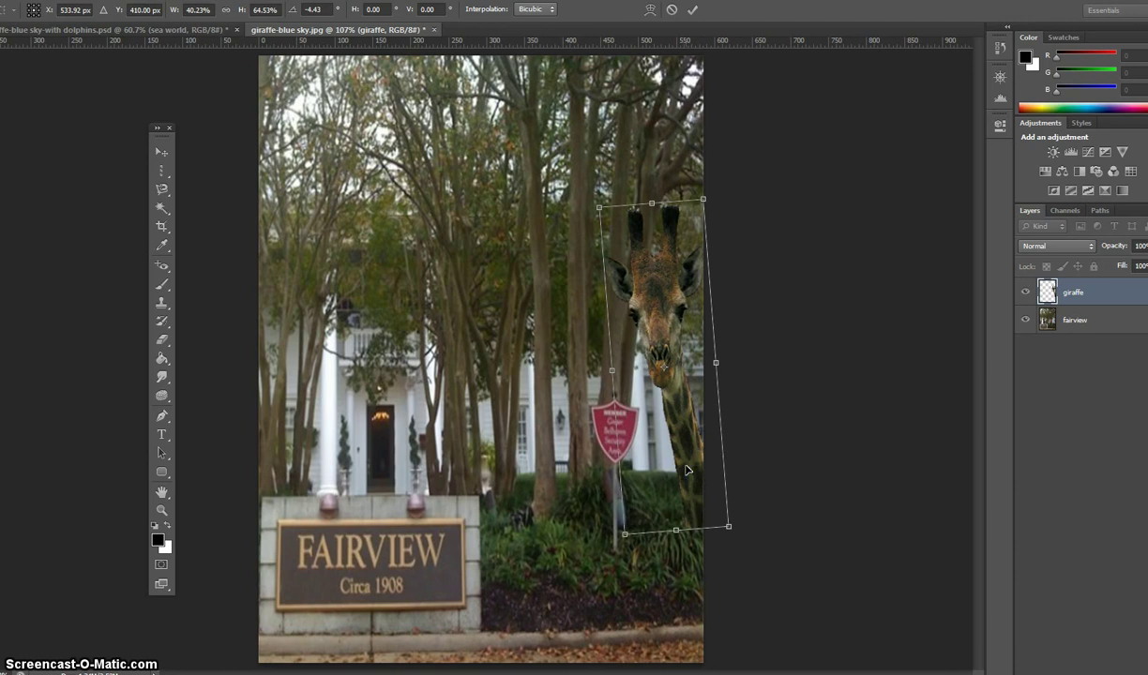
{"action": "key", "text": "Return"}
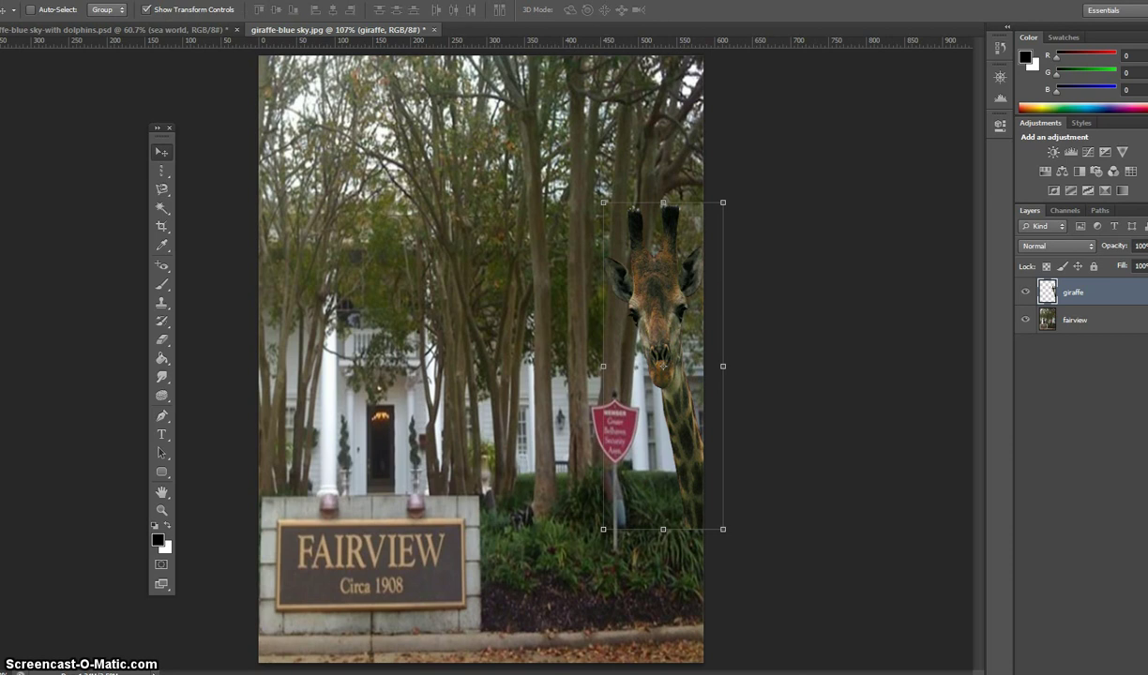
{"action": "left_click", "coordinate": [147, 10]}
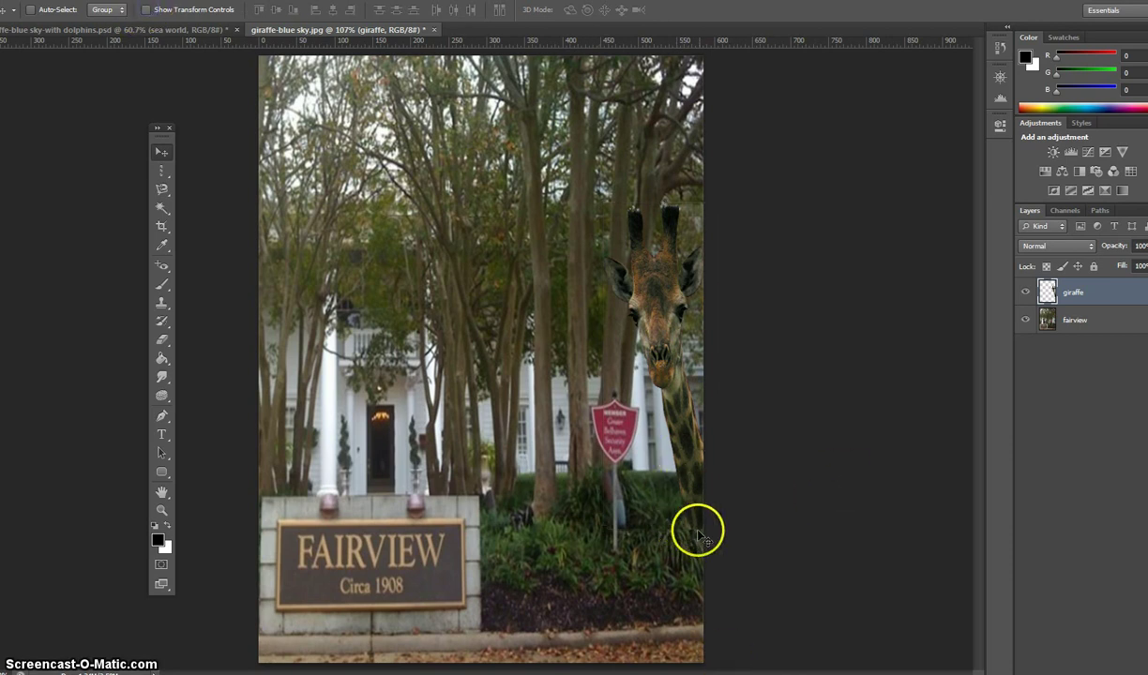
Stretch the giraffe to about 112% height, tilt it about 3° more, and move it higher.
{"action": "left_click", "coordinate": [171, 11]}
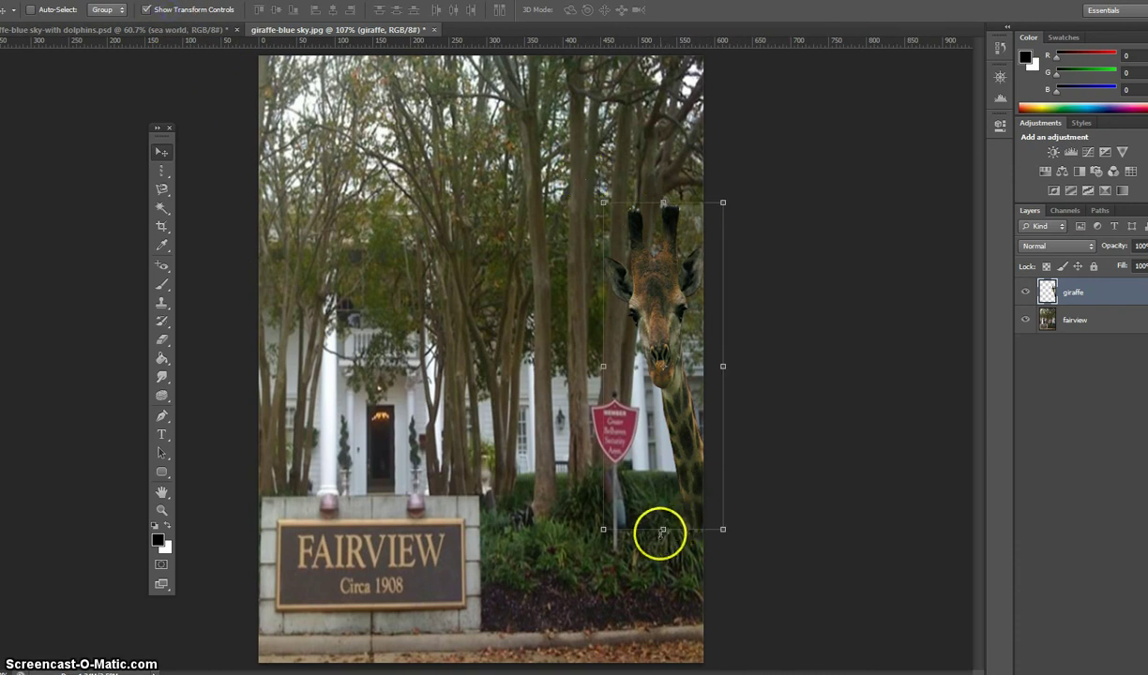
{"action": "left_click", "coordinate": [667, 532]}
{"action": "left_click_drag", "start_coordinate": [666, 532], "coordinate": [654, 567]}
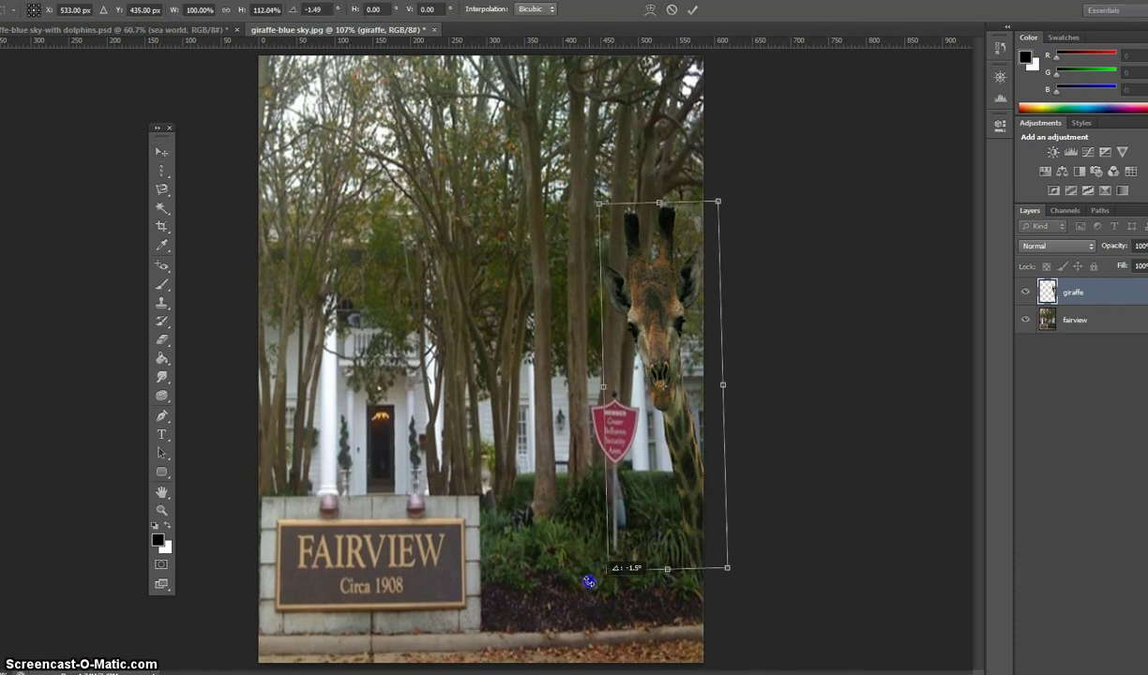
{"action": "left_click_drag", "start_coordinate": [589, 581], "coordinate": [589, 583]}
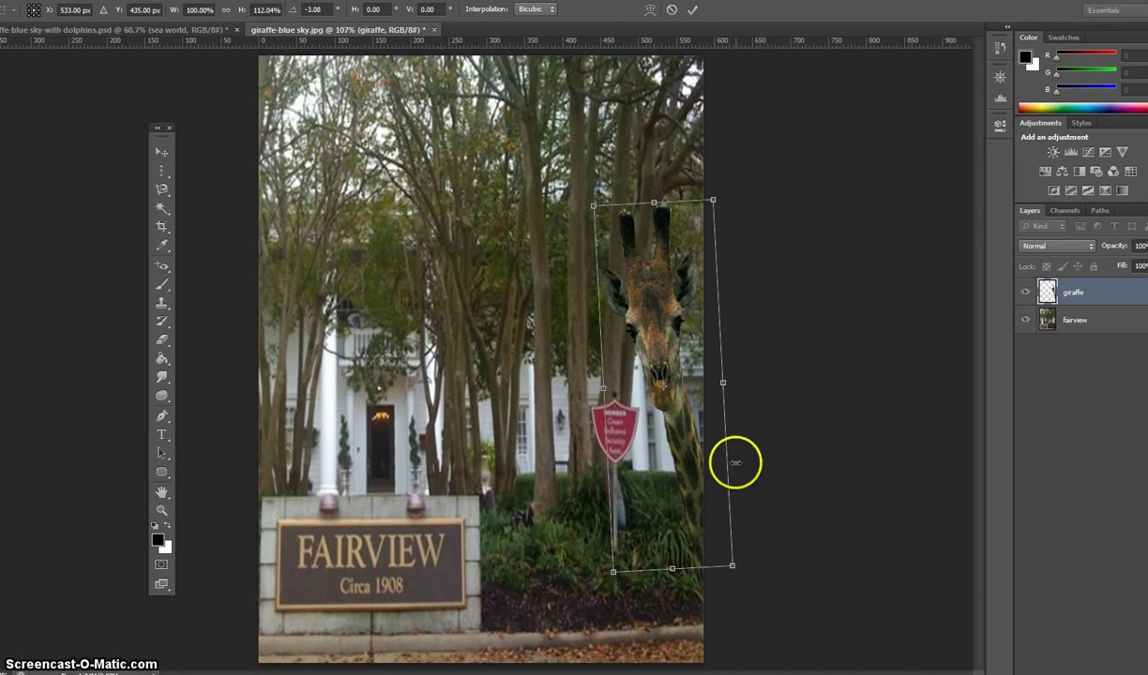
{"action": "key", "text": "Return"}
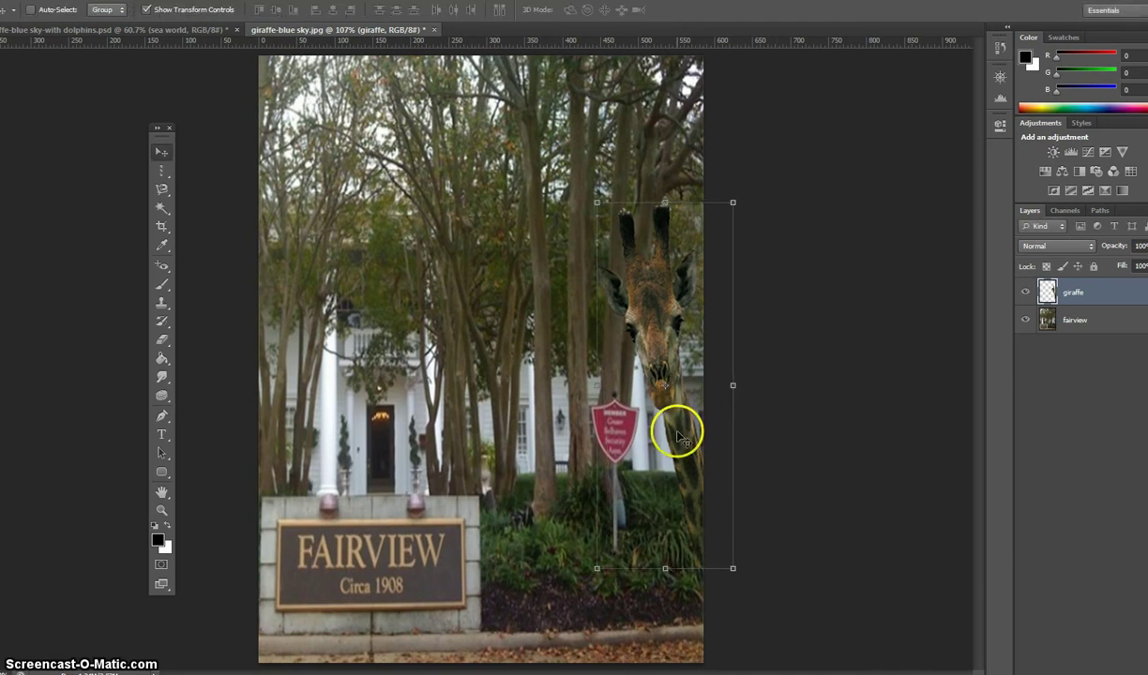
{"action": "left_click_drag", "start_coordinate": [682, 438], "coordinate": [687, 404]}
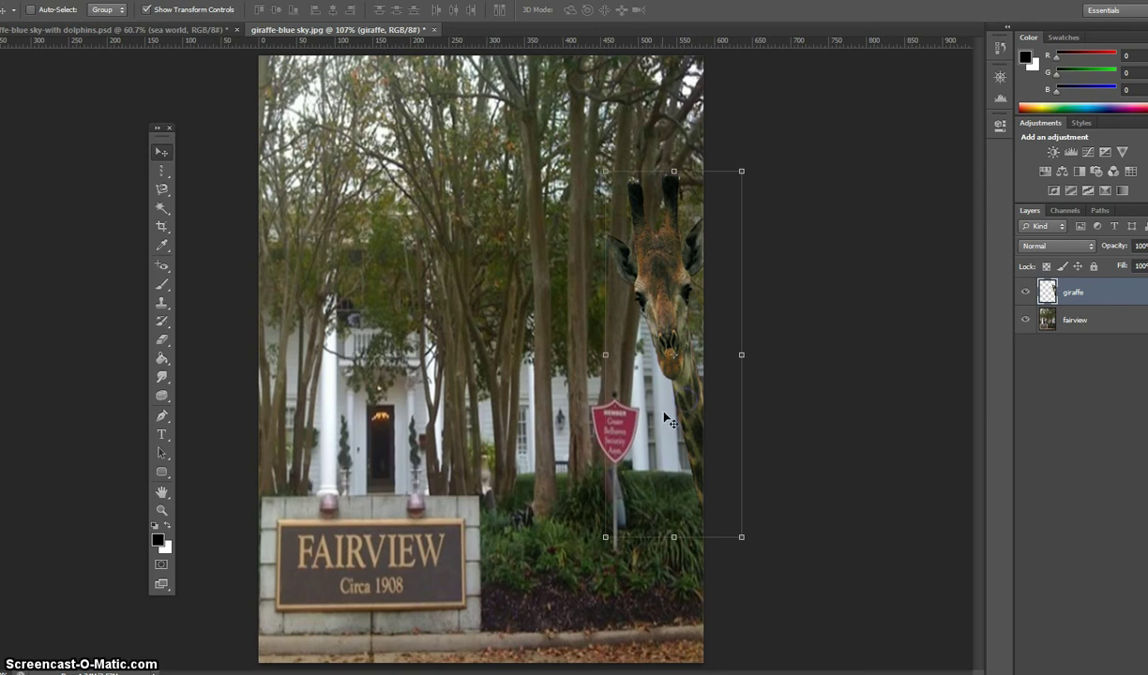
{"action": "left_click", "coordinate": [146, 10]}
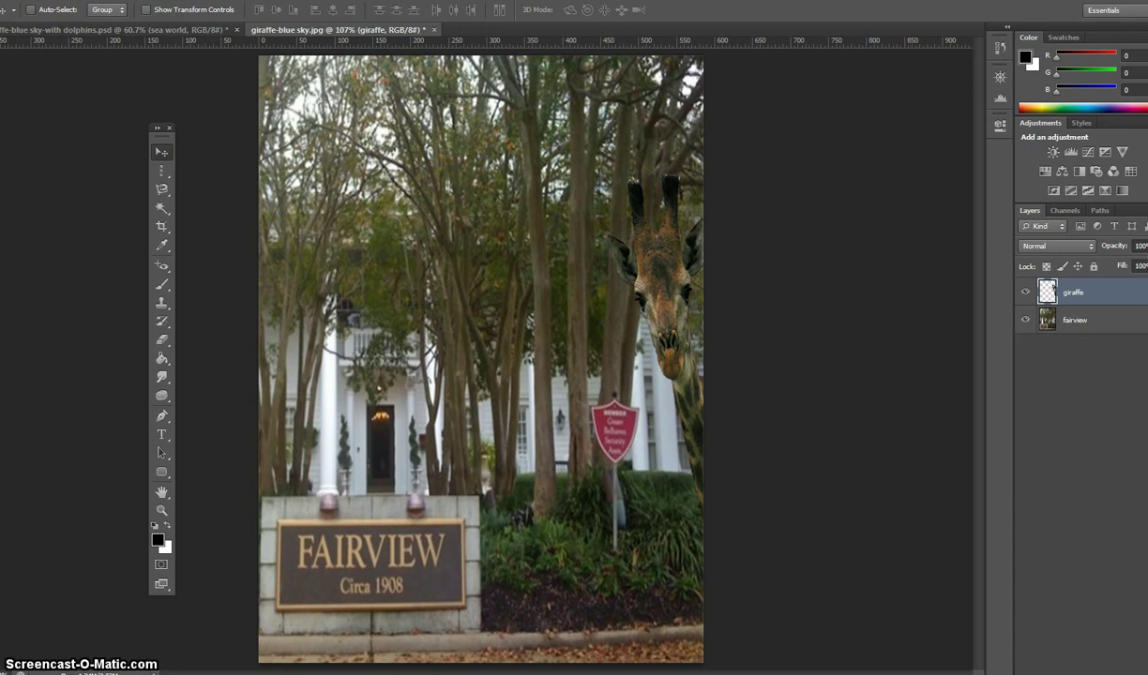
Save the image as JPEG 'giraffe-blue sky.jpg' in the Pictures library.
{"action": "left_click", "coordinate": [19, 0]}
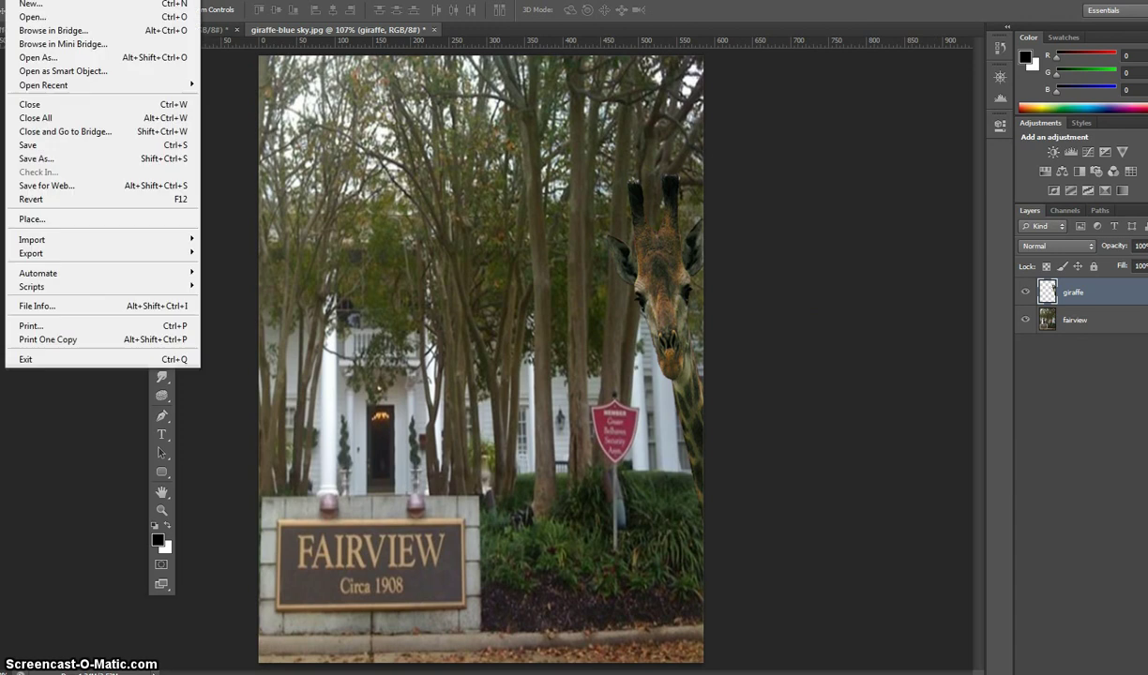
{"action": "left_click", "coordinate": [47, 165]}
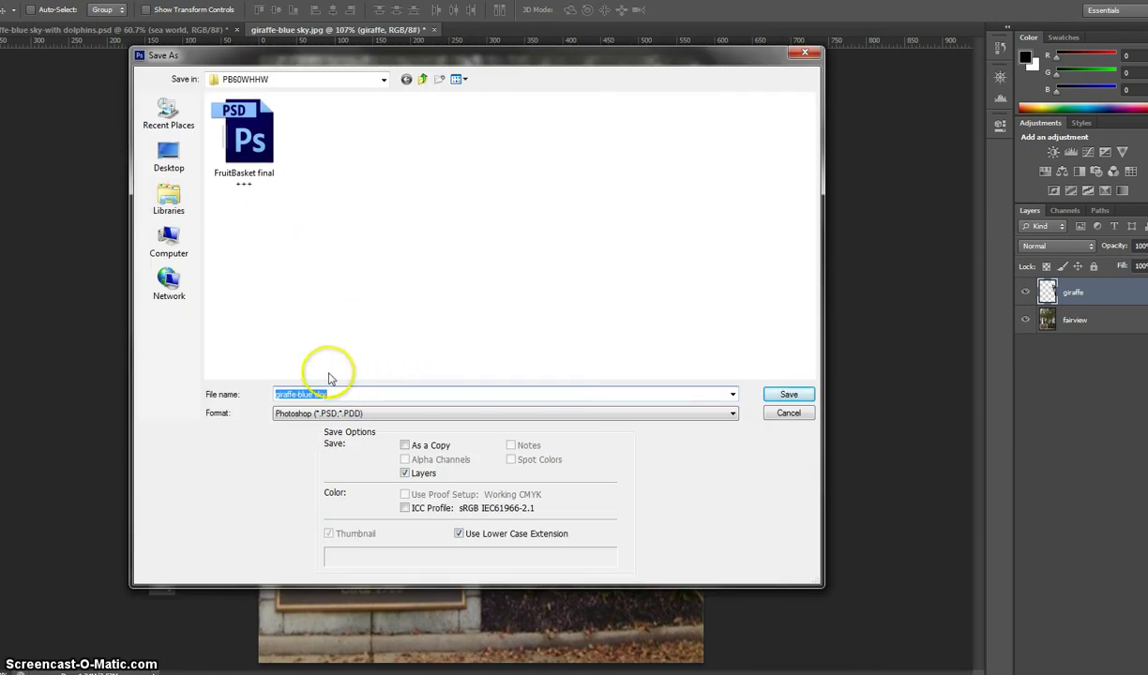
{"action": "left_click", "coordinate": [171, 196]}
{"action": "double_click", "coordinate": [558, 126]}
{"action": "left_click", "coordinate": [390, 419]}
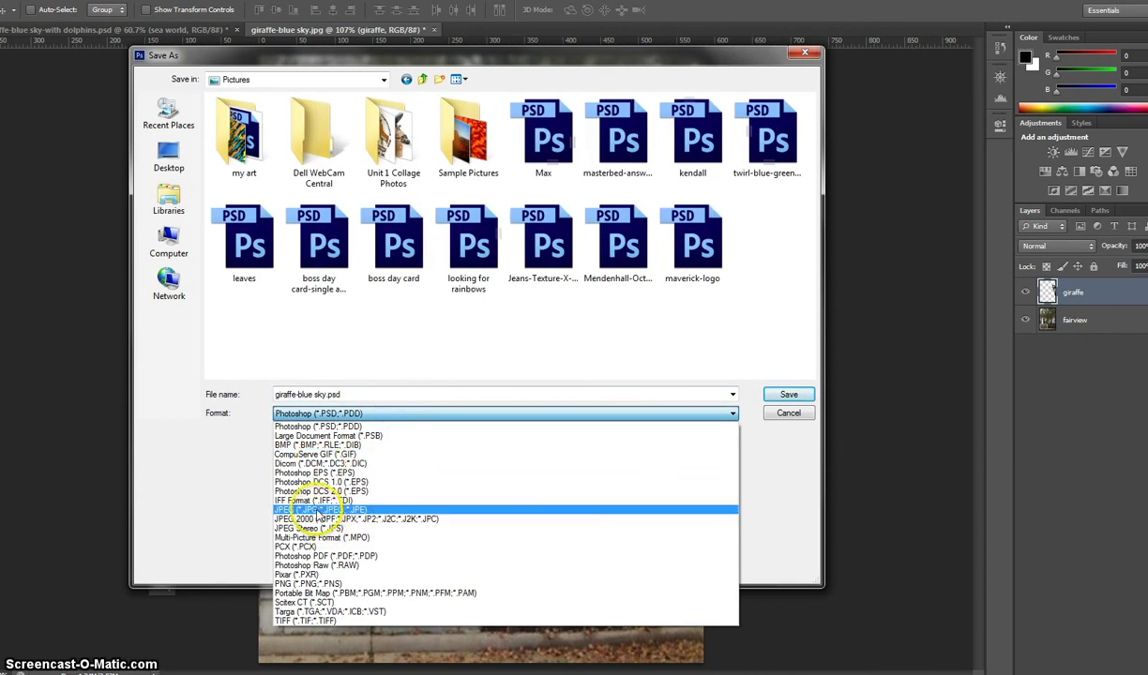
{"action": "left_click", "coordinate": [310, 511]}
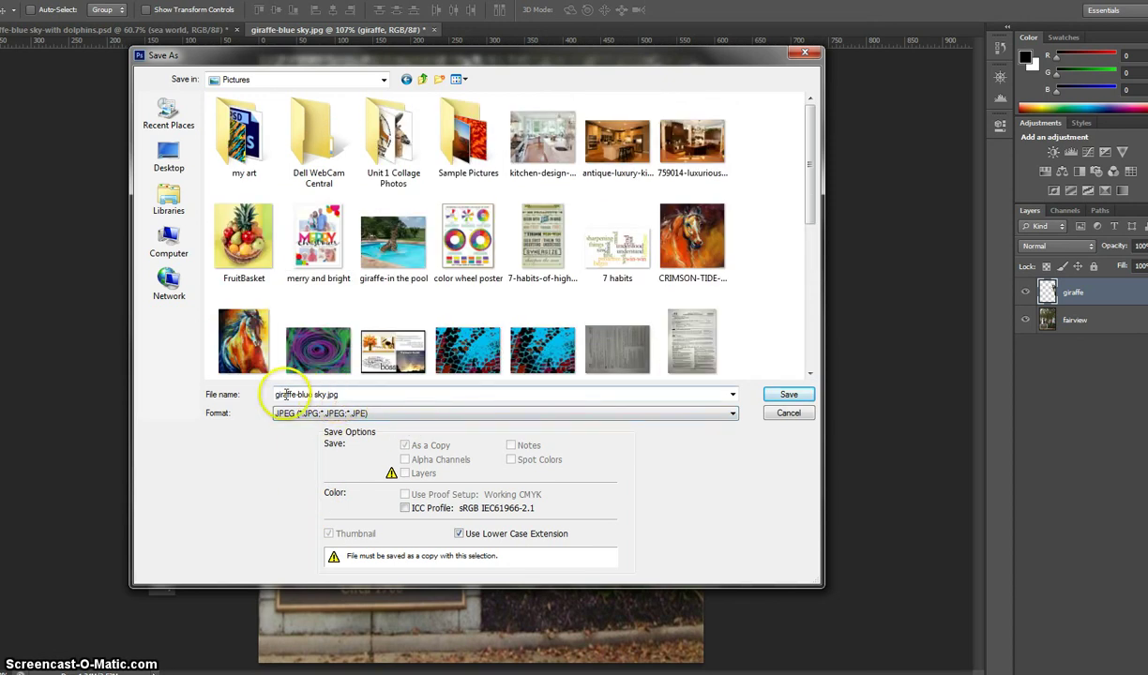
{"action": "left_click", "coordinate": [354, 397]}
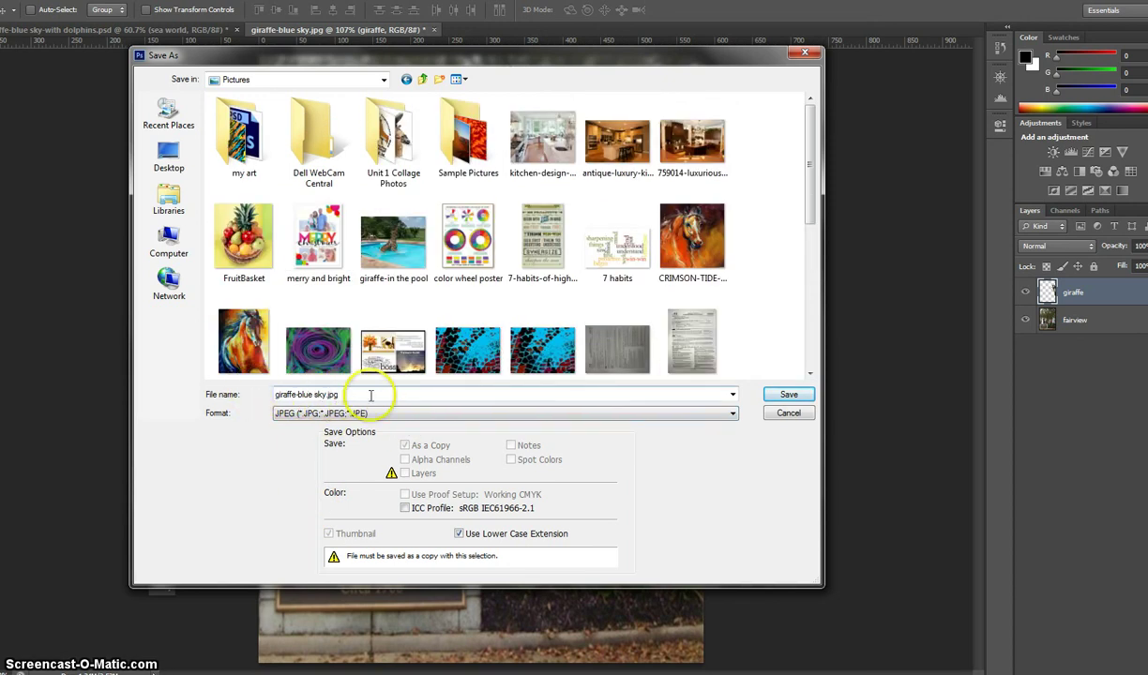
{"action": "left_click", "coordinate": [788, 395]}
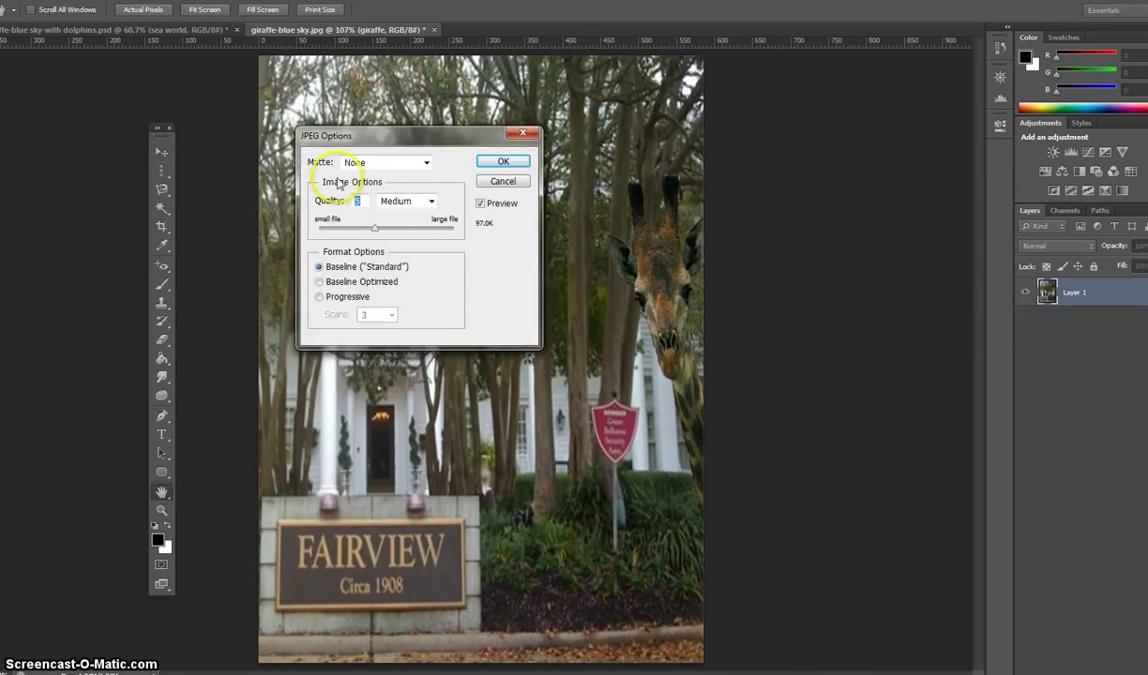
Set the JPEG quality preset to Low (3), briefly comparing Medium, for about 77.2K.
{"action": "left_click", "coordinate": [433, 203]}
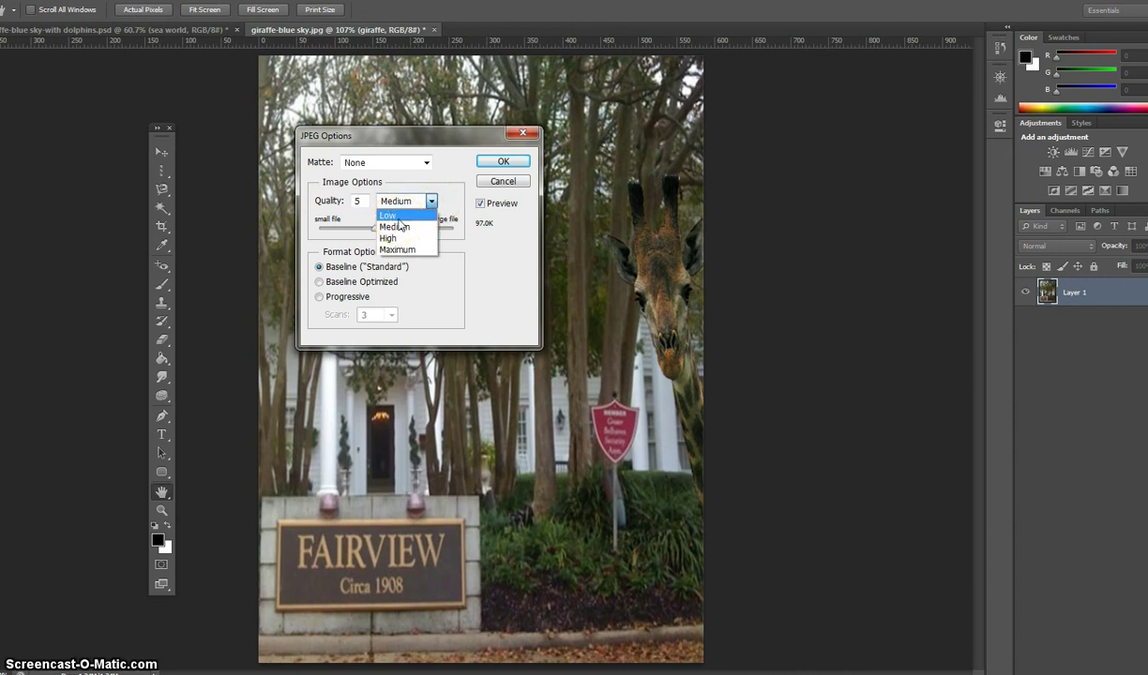
{"action": "left_click", "coordinate": [398, 217]}
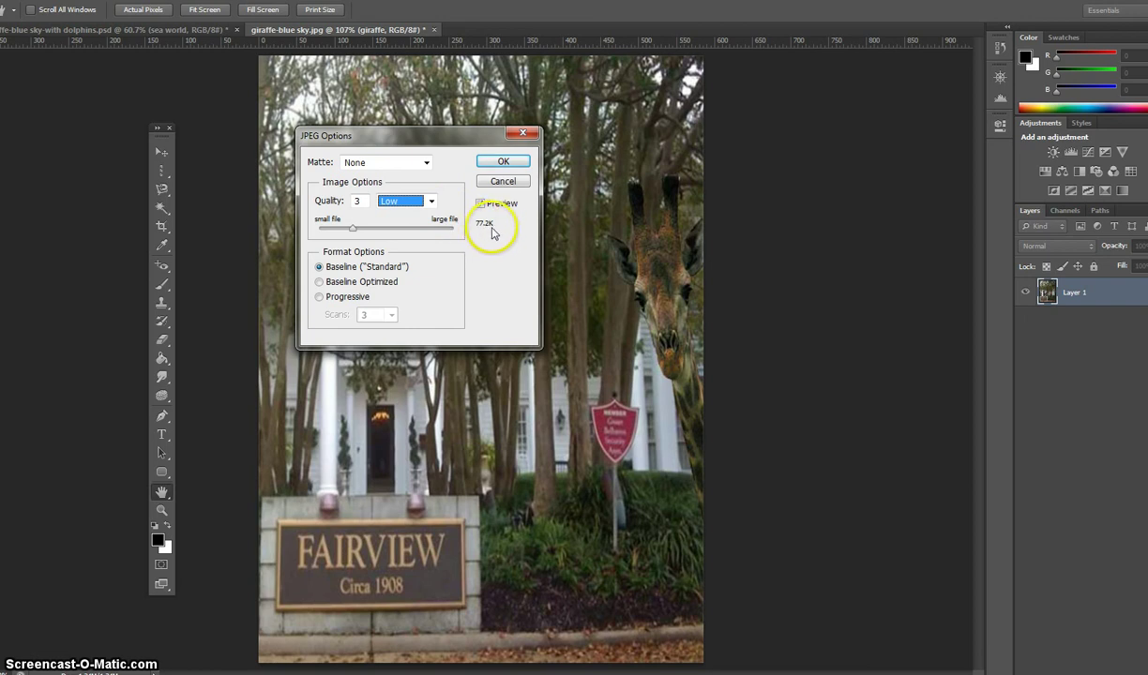
{"action": "left_click", "coordinate": [432, 200]}
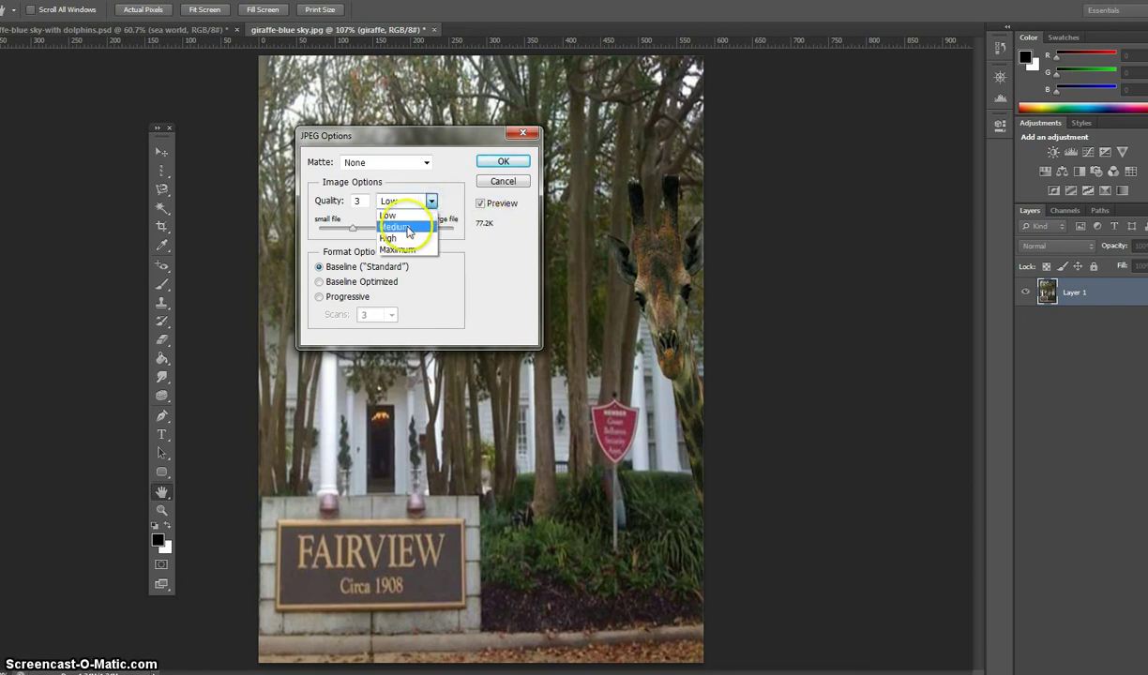
{"action": "left_click", "coordinate": [410, 227]}
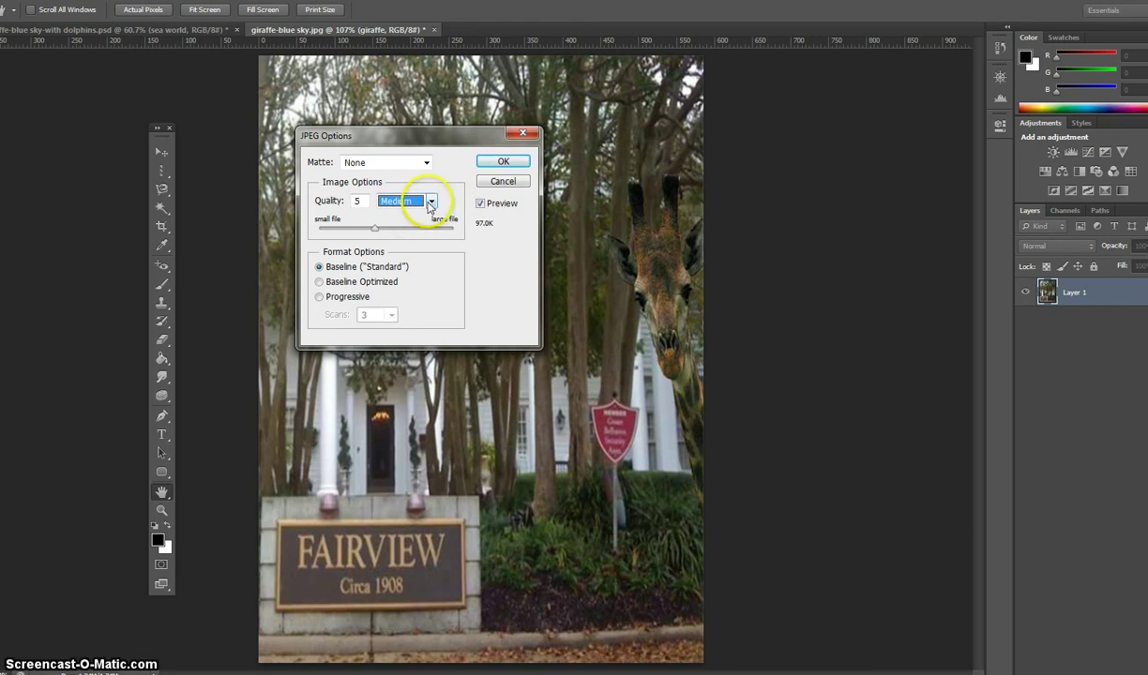
{"action": "left_click", "coordinate": [424, 202]}
{"action": "left_click", "coordinate": [408, 217]}
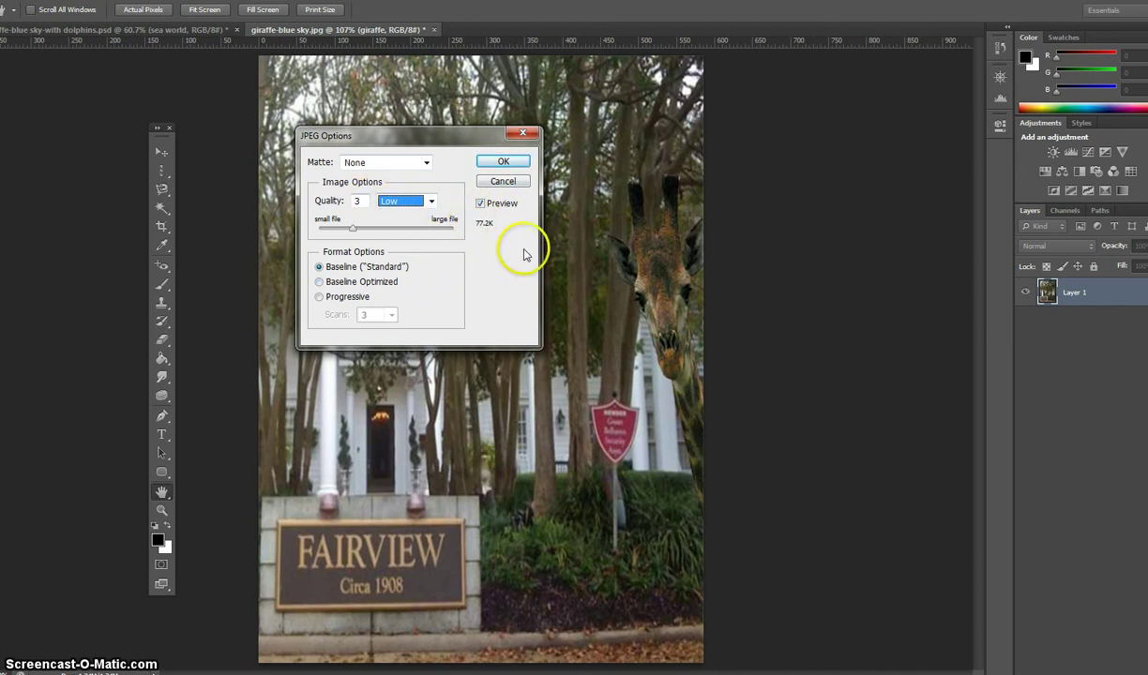
{"action": "left_click", "coordinate": [503, 162]}
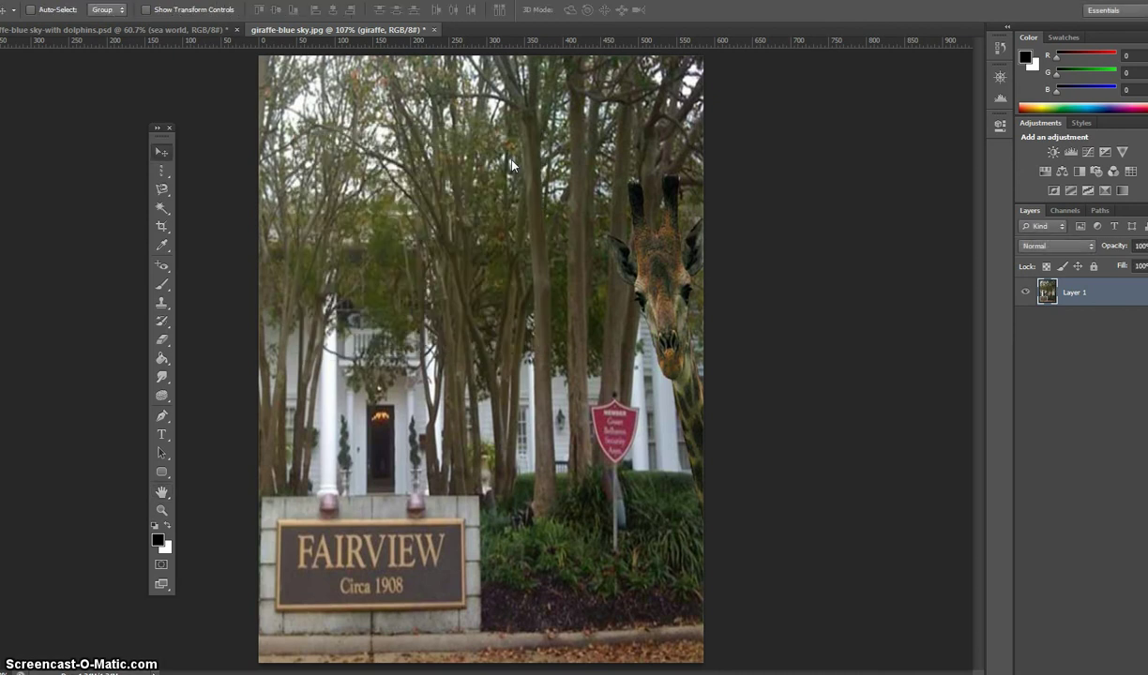
{"action": "left_click", "coordinate": [682, 355]}
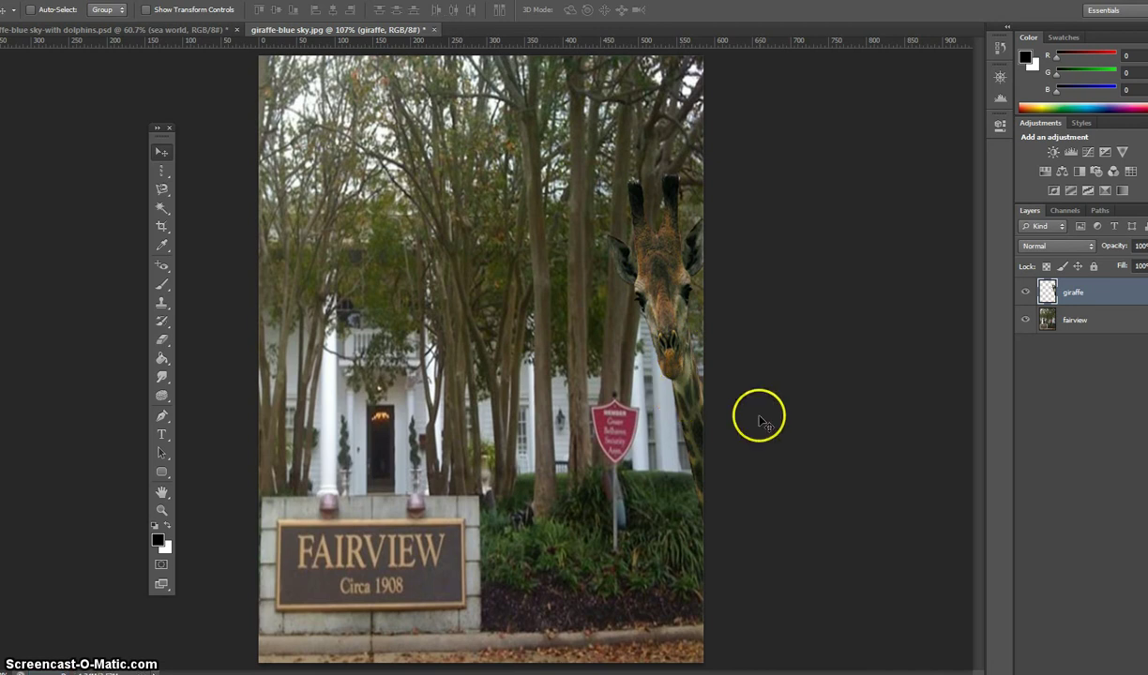